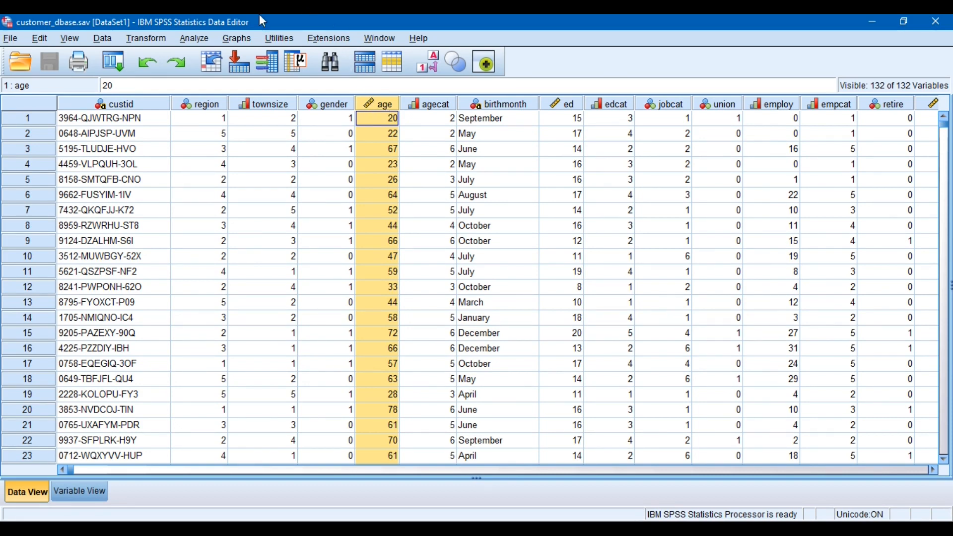
# Run a Frequencies analysis on the Age in years variable with frequency tables displayed
pyautogui.click(201, 40)
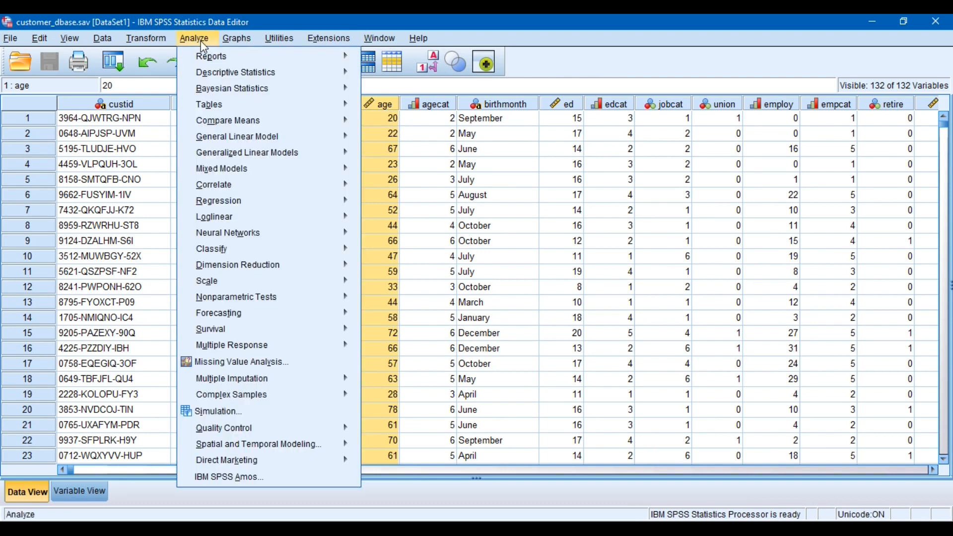
pyautogui.moveTo(220, 73)
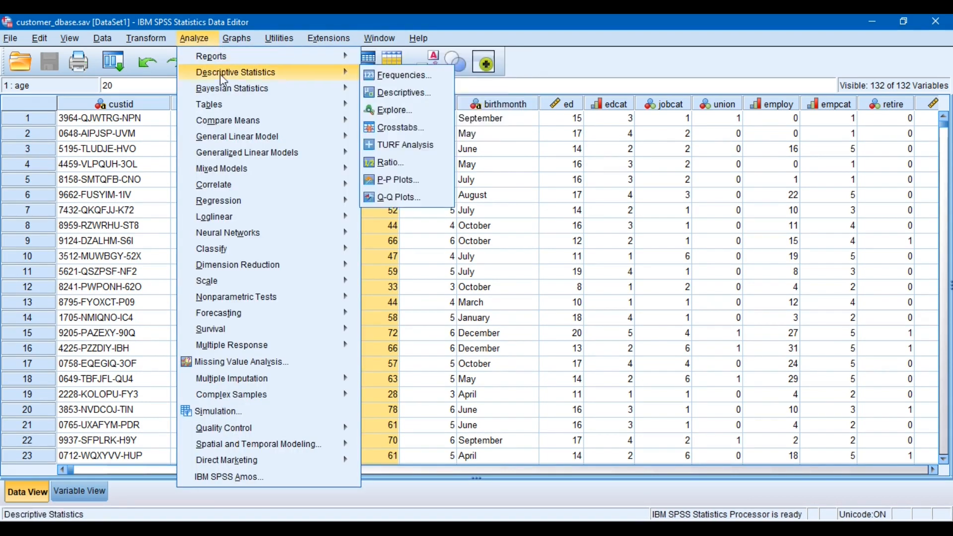
pyautogui.click(379, 73)
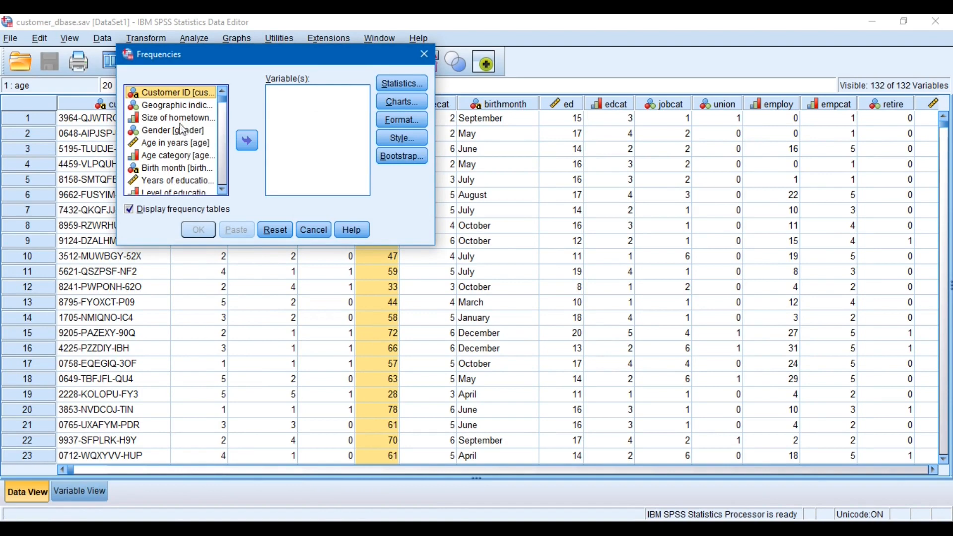
pyautogui.click(183, 143)
pyautogui.click(246, 141)
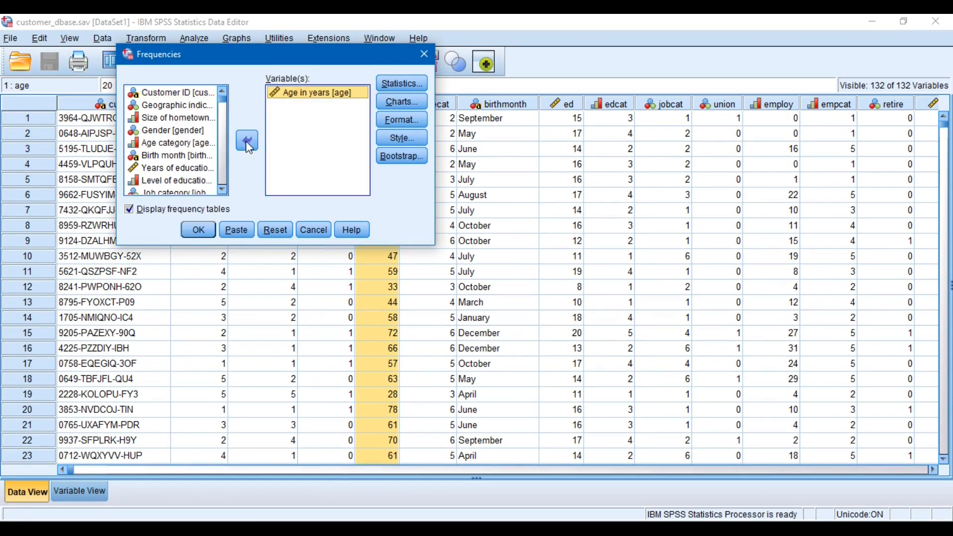
pyautogui.click(199, 230)
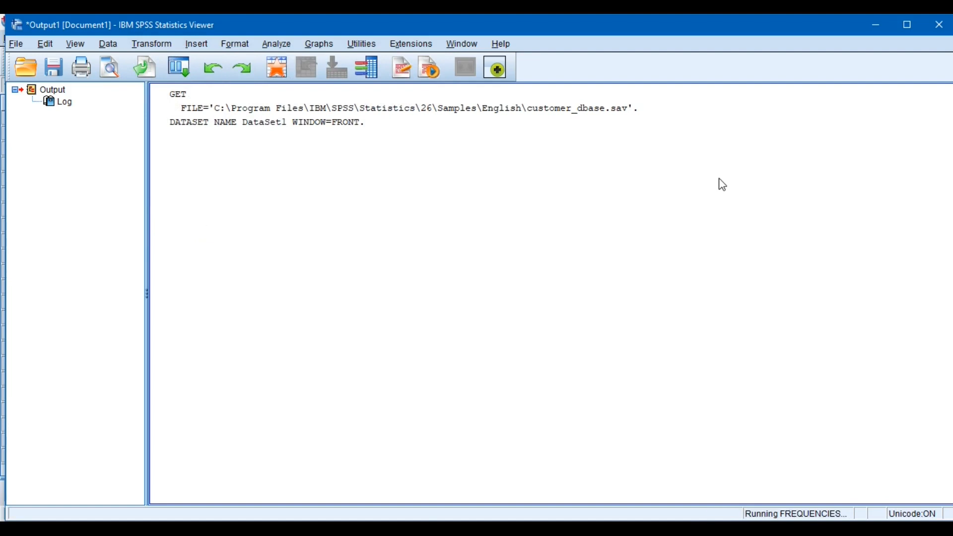
# Examine the Age in years frequency table in the output, and close the output window
pyautogui.moveTo(949, 197); pyautogui.dragTo(949, 102)
pyautogui.click(298, 251)
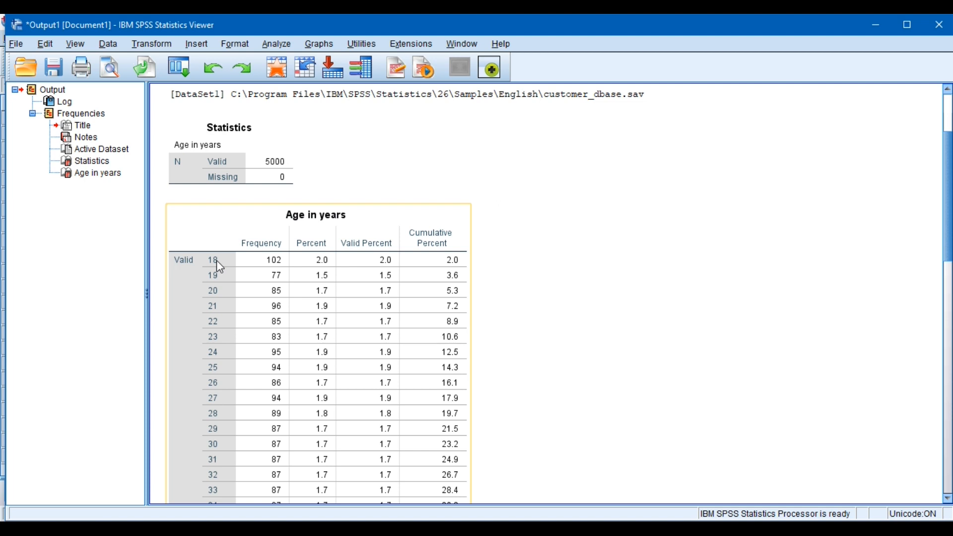
pyautogui.click(271, 199)
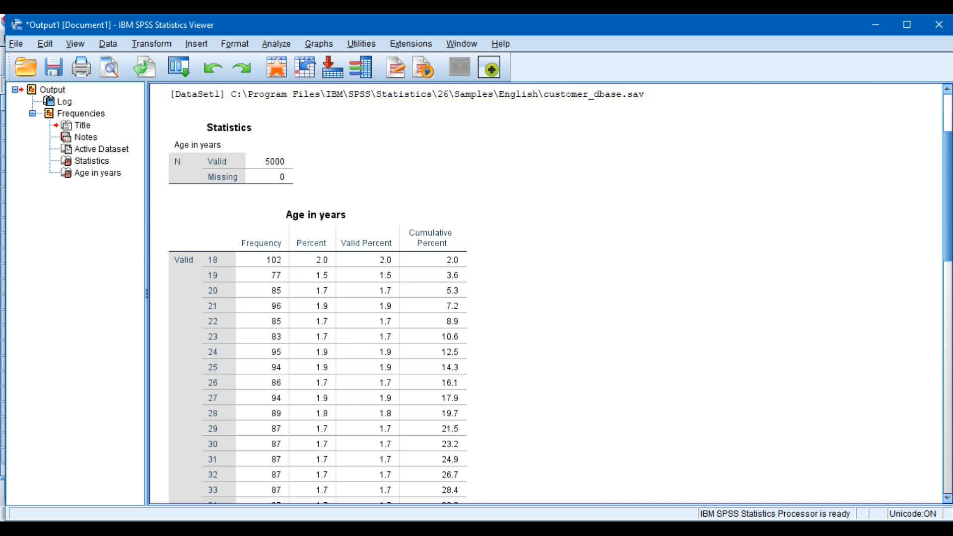
pyautogui.click(940, 24)
pyautogui.click(491, 293)
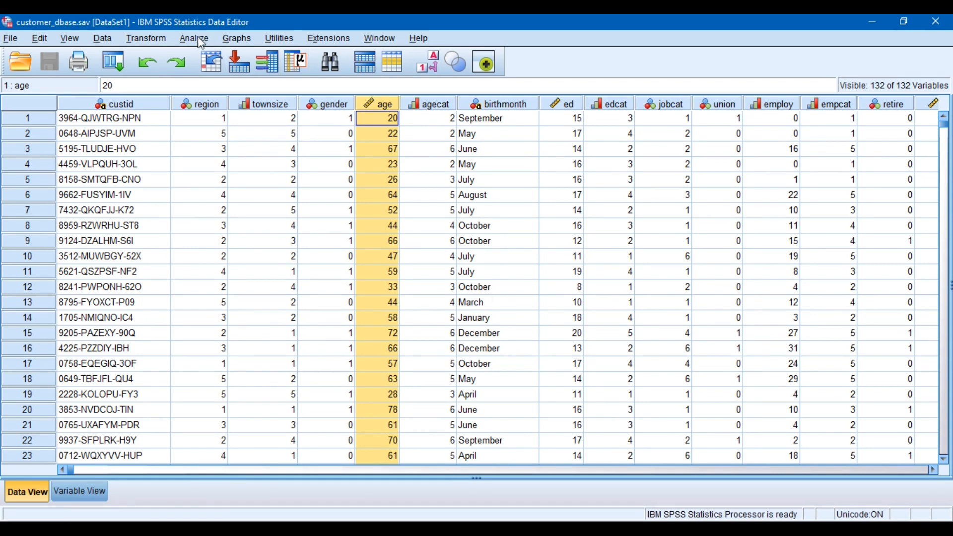
# Start Recode into Different Variables and add Age in years as the input variable
pyautogui.click(161, 42)
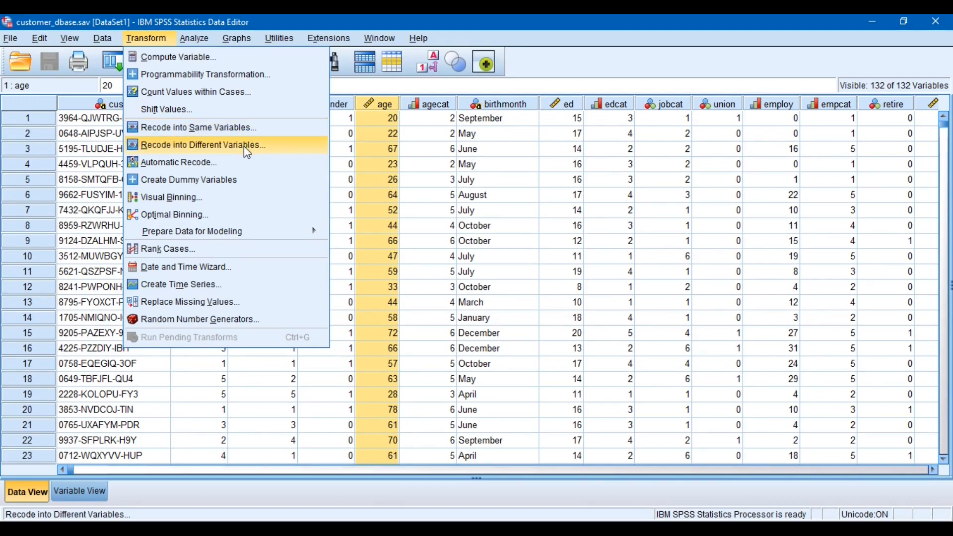
pyautogui.click(246, 150)
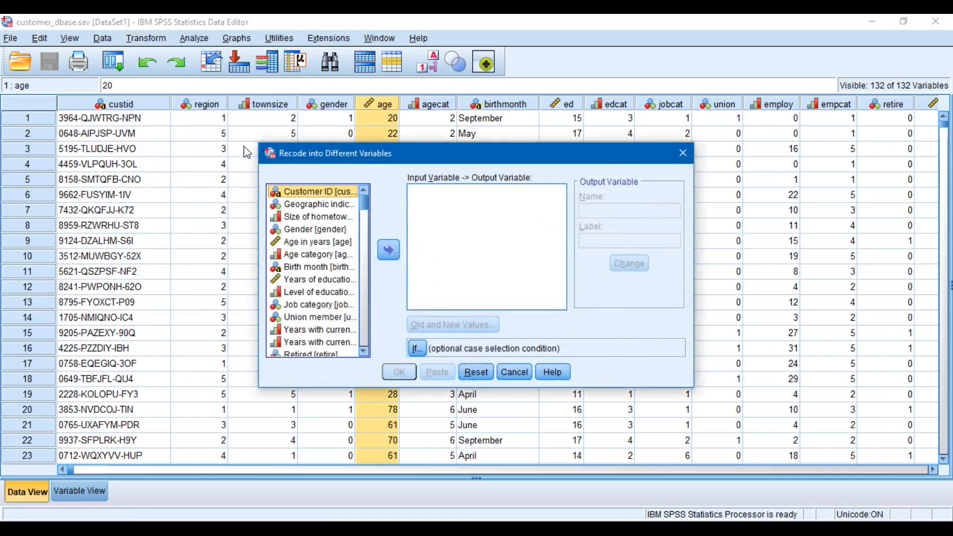
pyautogui.moveTo(366, 158); pyautogui.dragTo(257, 89)
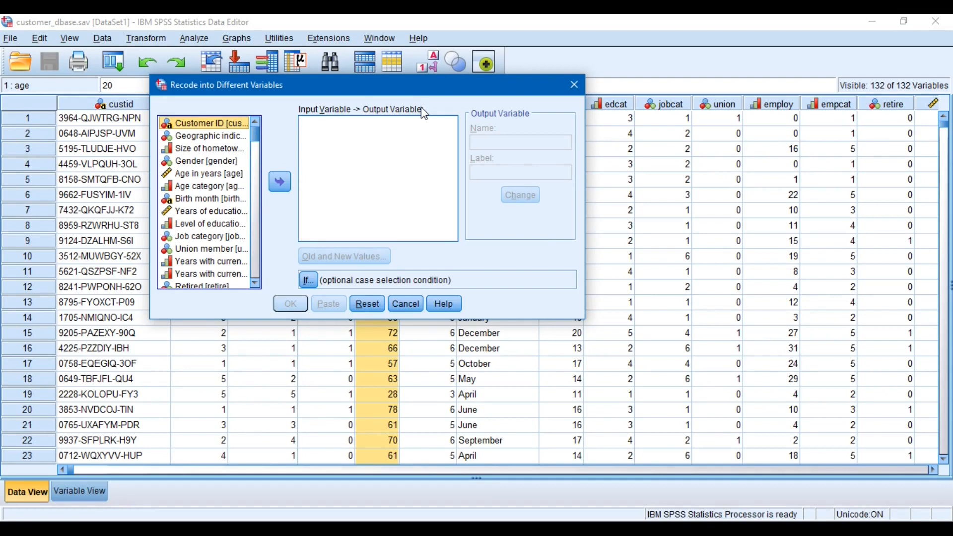
pyautogui.click(196, 175)
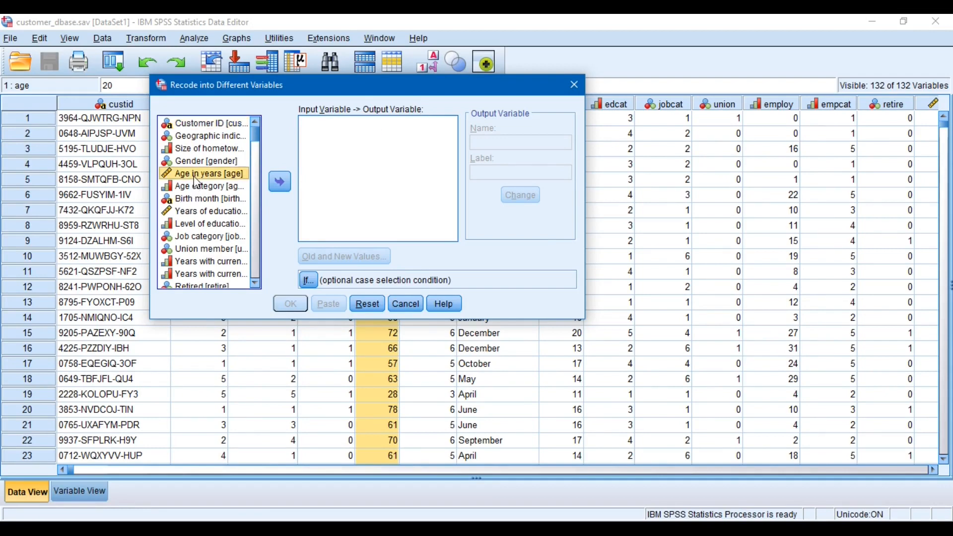
pyautogui.click(279, 181)
pyautogui.moveTo(323, 96); pyautogui.dragTo(447, 224)
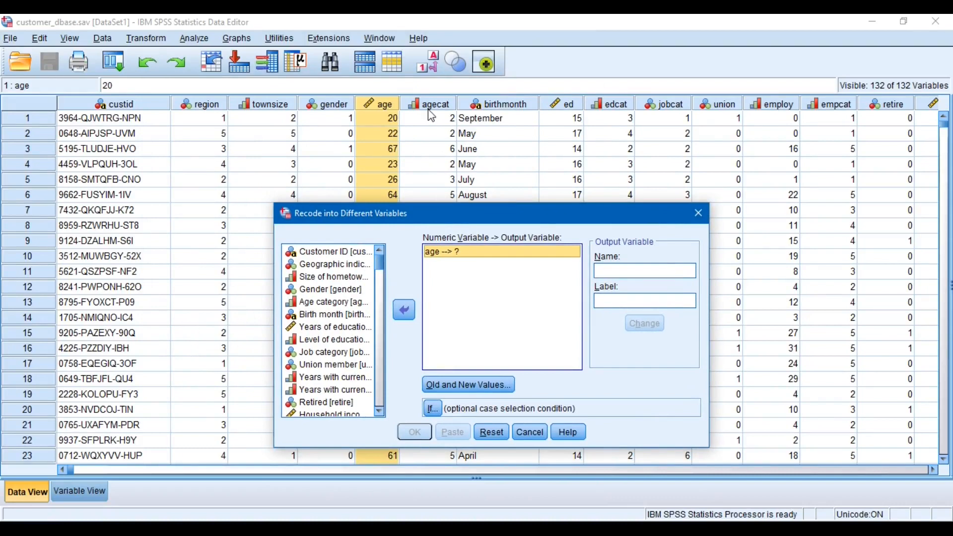
# Examine the value labels defined for the agecat variable, and return to the recode dialog
pyautogui.moveTo(432, 116)
pyautogui.click(61, 489)
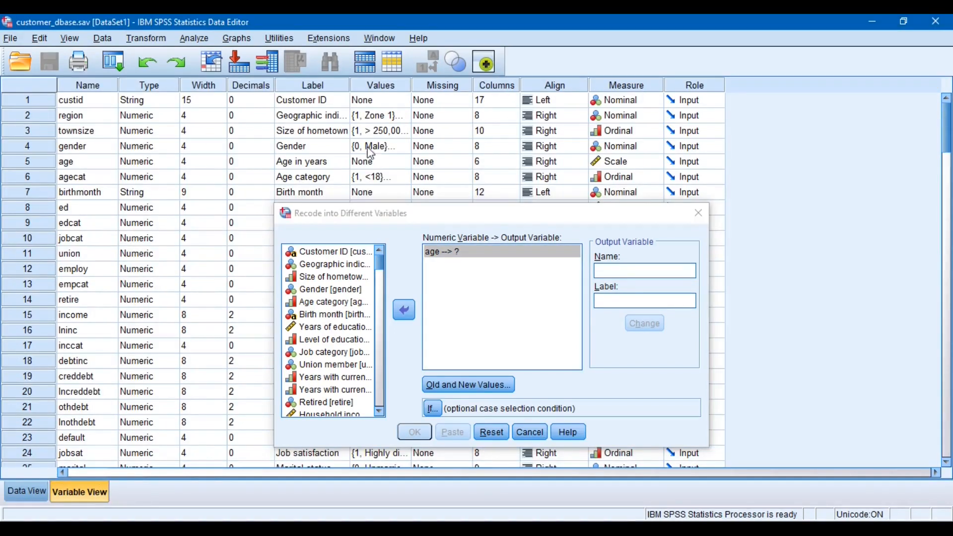
pyautogui.click(406, 178)
pyautogui.click(405, 177)
pyautogui.moveTo(404, 173); pyautogui.dragTo(201, 80)
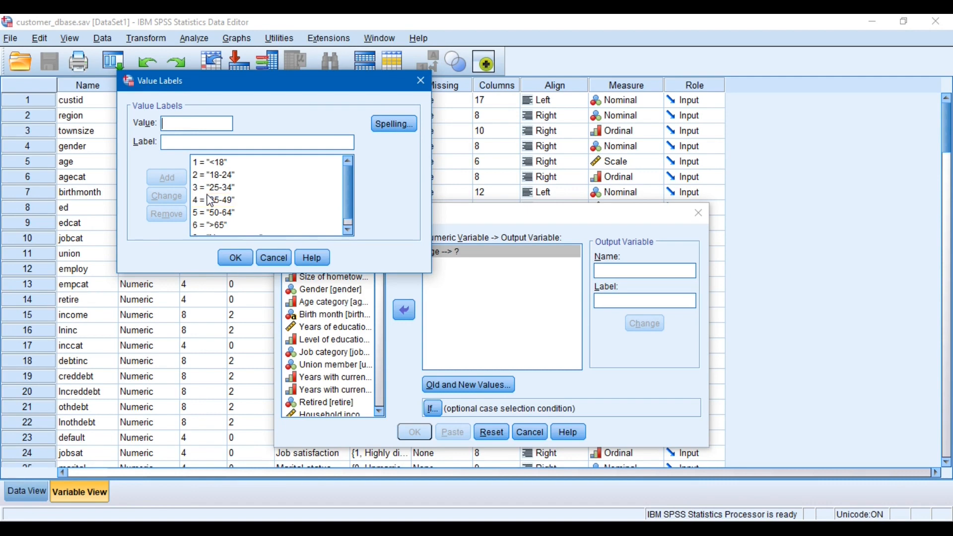
pyautogui.press('Escape')
pyautogui.click(415, 222)
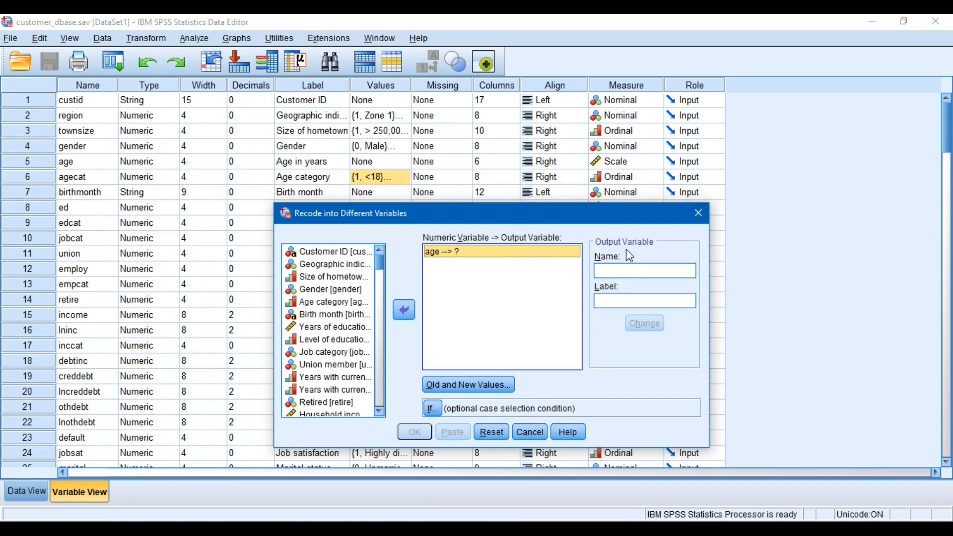
# Name the output variable AGE_groups
pyautogui.click(629, 272)
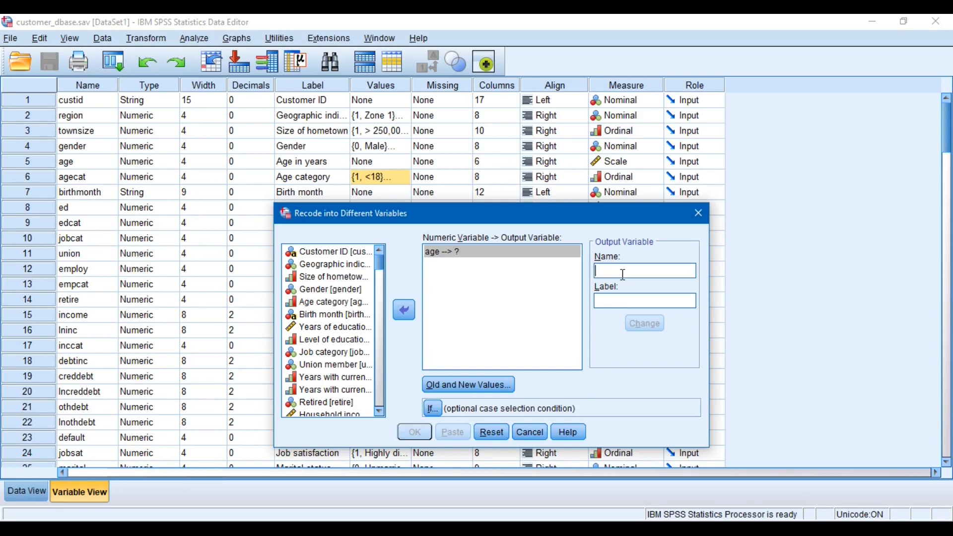
pyautogui.write('AGE')
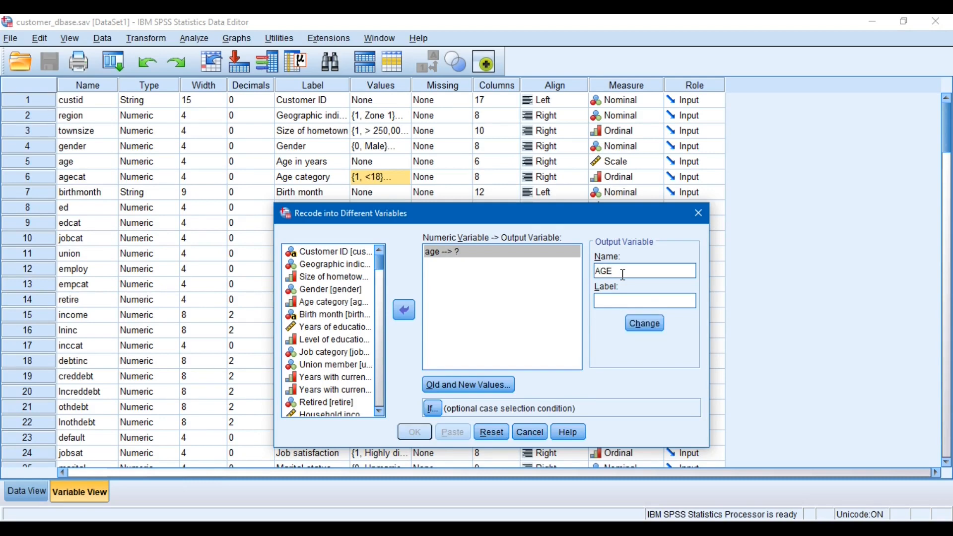
pyautogui.write('_groups')
# Label the output variable Age Groups, assign it to the age recode, and open the old and new values definition
pyautogui.click(628, 297)
pyautogui.write('AGe')
pyautogui.press('BackSpace')
pyautogui.press('BackSpace')
pyautogui.write('Ge')
pyautogui.press('BackSpace')
pyautogui.press('BackSpace')
pyautogui.write('ge Groups')
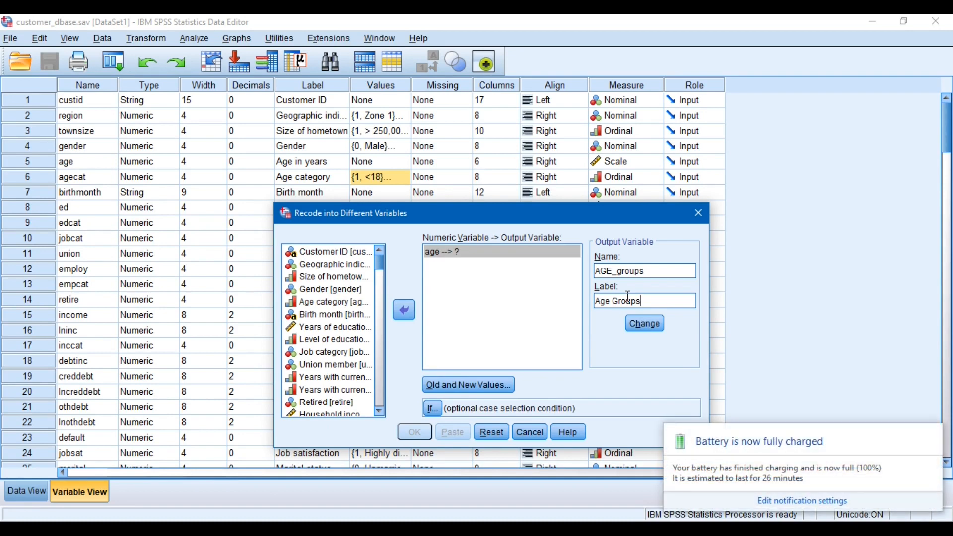
pyautogui.click(661, 331)
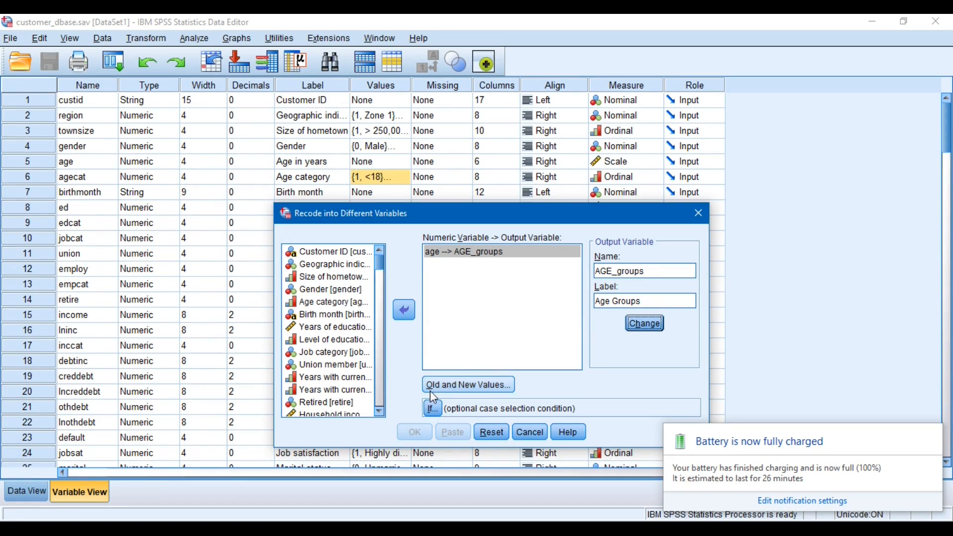
pyautogui.click(461, 391)
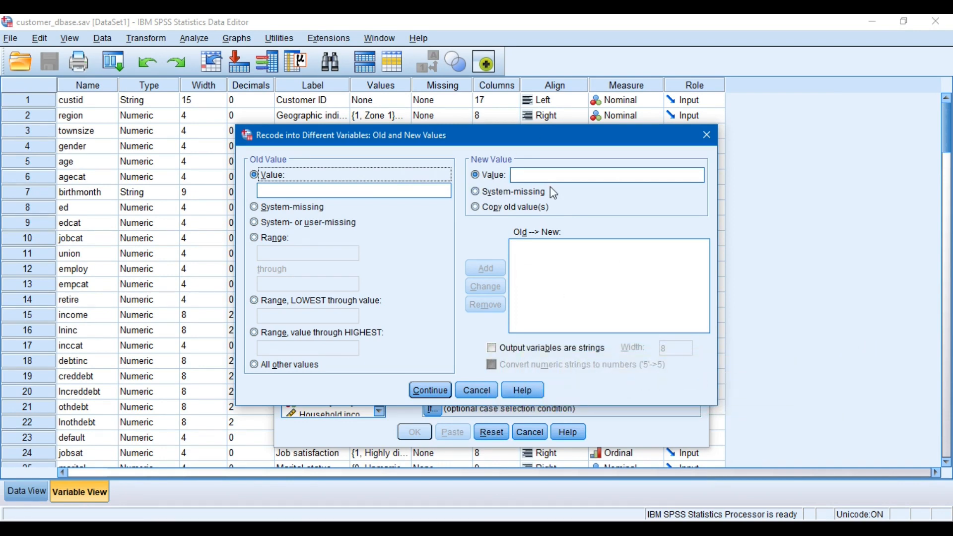
# Try a single-value recode rule from old value 18 to new value 1, and remove it
pyautogui.click(329, 187)
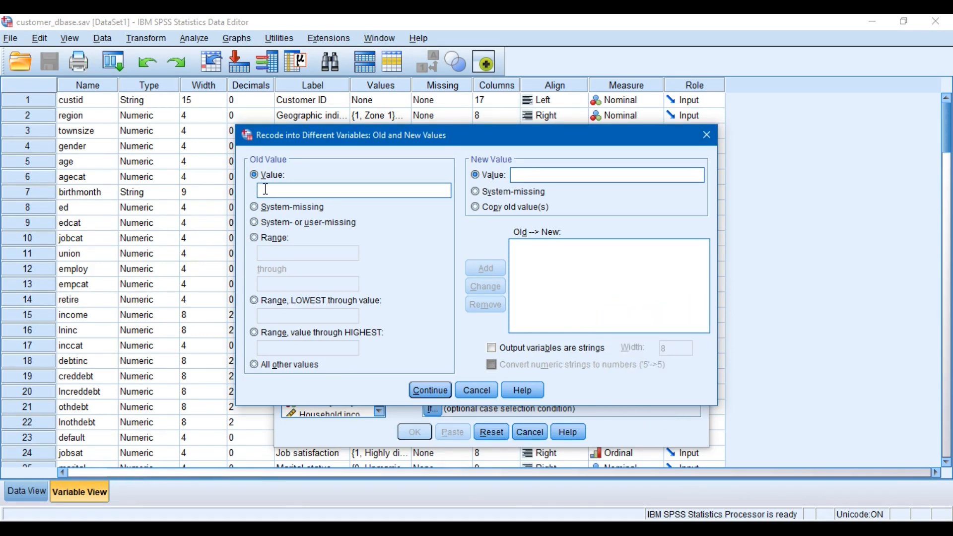
pyautogui.write('18')
pyautogui.click(559, 174)
pyautogui.write('1')
pyautogui.click(497, 269)
pyautogui.click(514, 248)
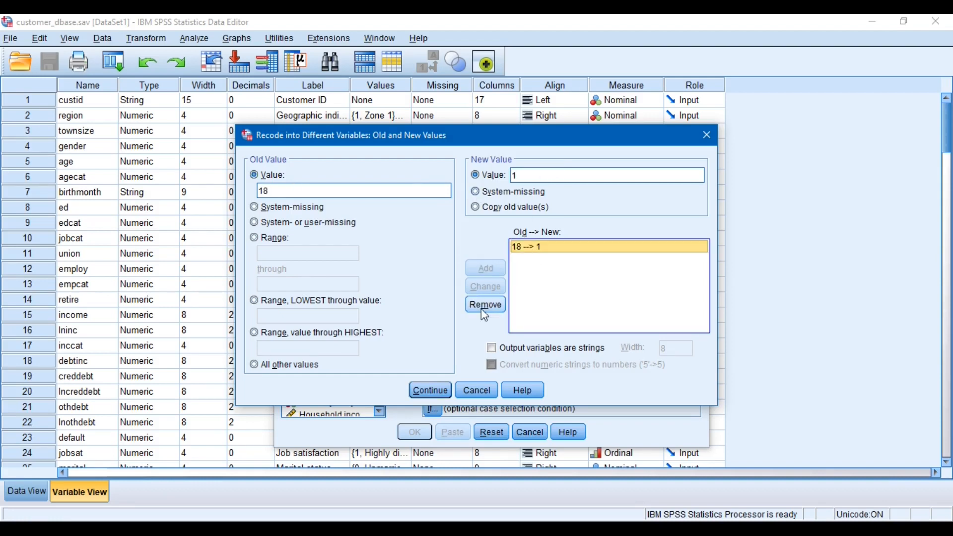
pyautogui.click(482, 306)
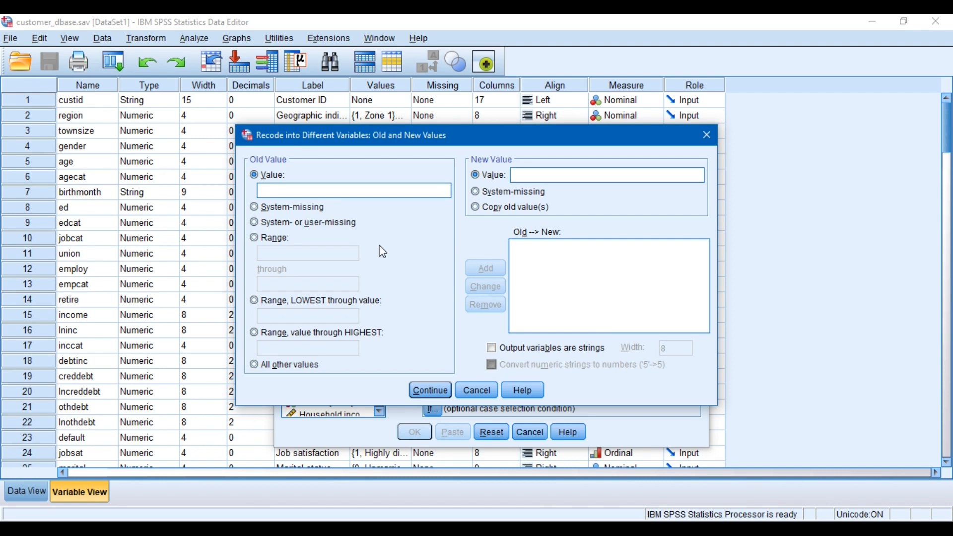
# Add a recode rule that maps the age range 15 through 25 to new value 1
pyautogui.click(273, 243)
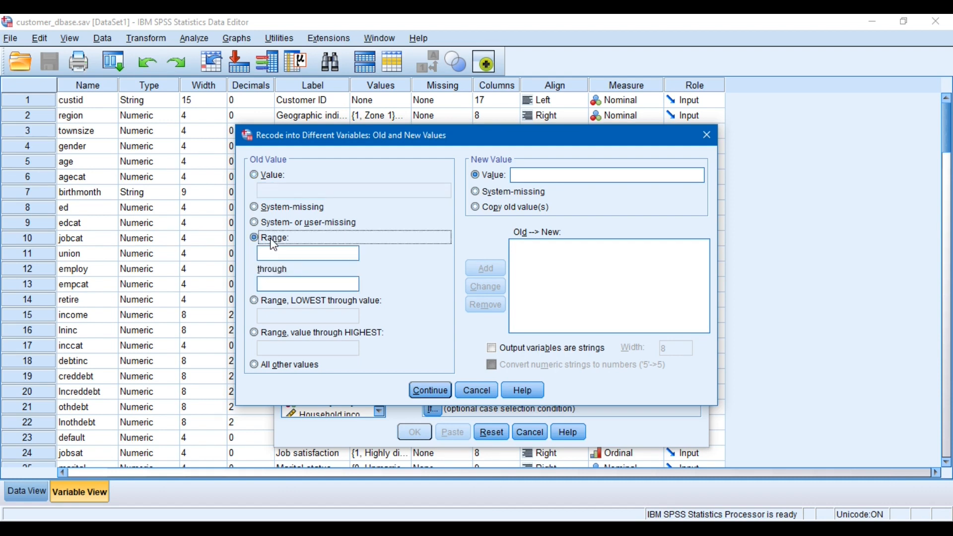
pyautogui.click(266, 183)
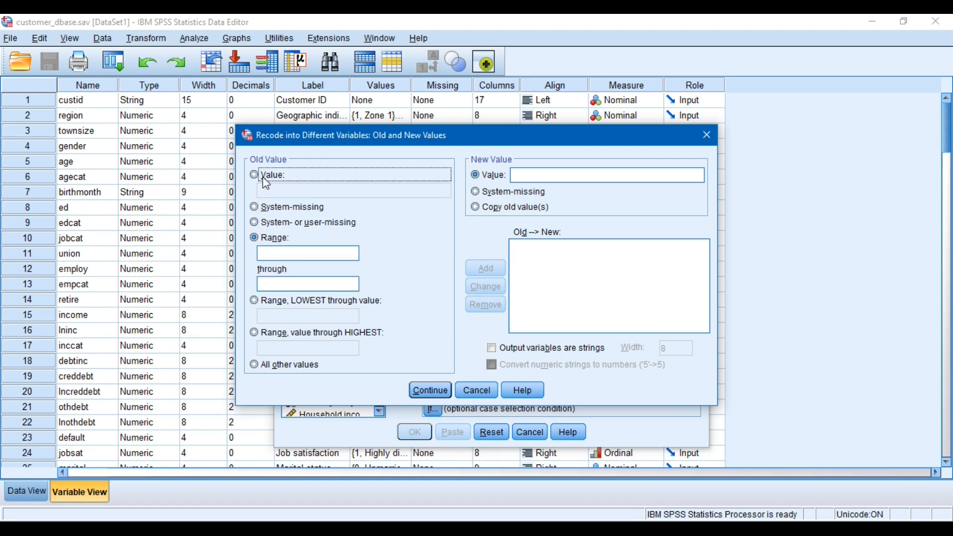
pyautogui.click(263, 239)
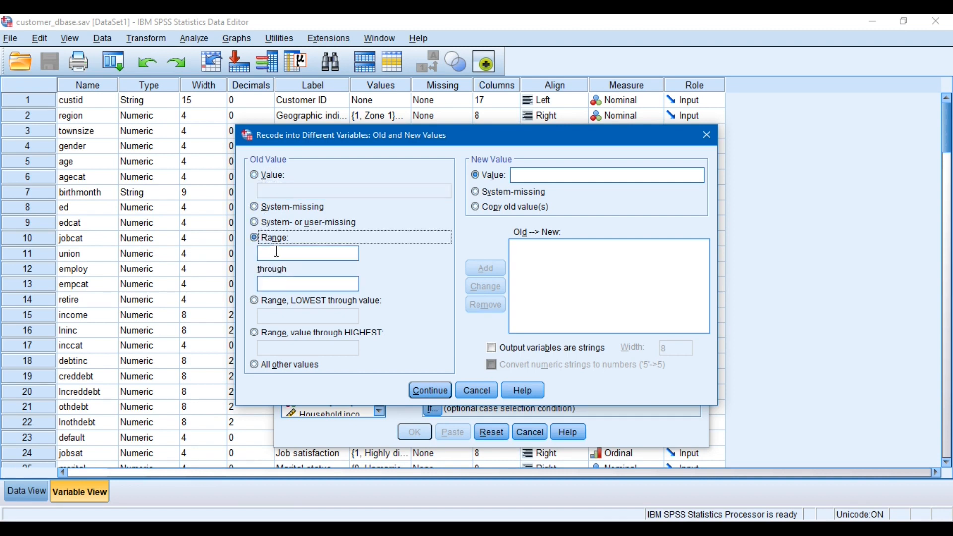
pyautogui.click(276, 252)
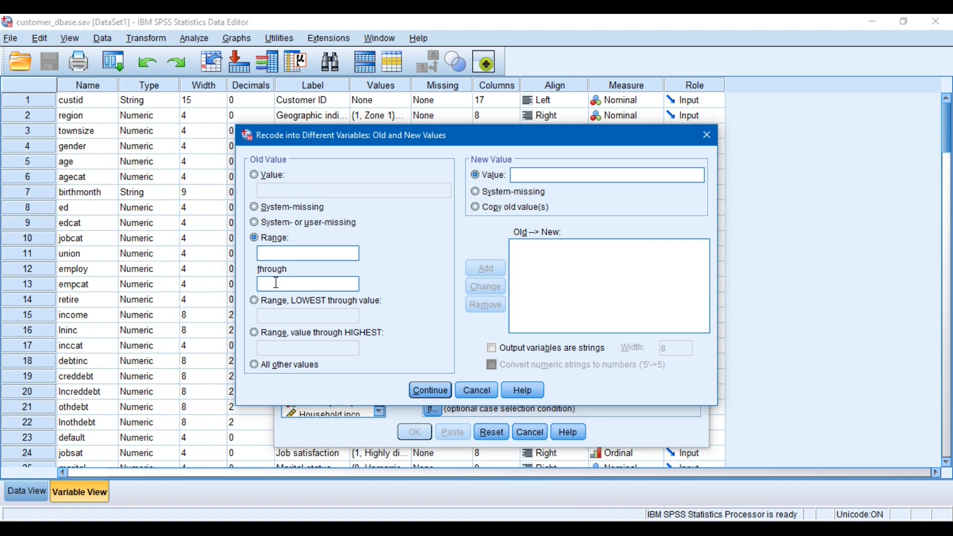
pyautogui.write('15')
pyautogui.click(277, 285)
pyautogui.write('25')
pyautogui.click(548, 178)
pyautogui.write('1')
pyautogui.click(481, 271)
# Add a recode rule that maps the age range 25 through 35 to new value 2
pyautogui.write('25')
pyautogui.press('Tab')
pyautogui.write('35')
pyautogui.press('Tab')
pyautogui.click(565, 174)
pyautogui.write('2')
pyautogui.click(481, 274)
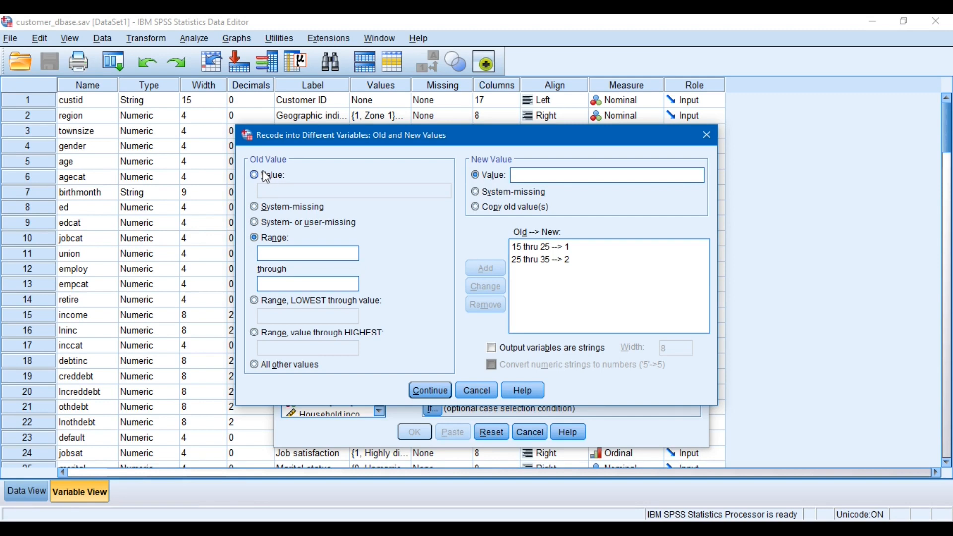
# Add a recode rule that maps the age range 35 through 45 to new value 3
pyautogui.click(286, 256)
pyautogui.write('35')
pyautogui.press('BackSpace')
pyautogui.press('Tab')
pyautogui.press('Tab')
pyautogui.click(285, 256)
pyautogui.write('5')
pyautogui.press('Tab')
pyautogui.write('45')
pyautogui.press('Tab')
# Add a recode rule that maps the age range 45 through 55 to new value 4
pyautogui.press('Tab')
pyautogui.write('3')
pyautogui.press('Tab')
pyautogui.press('space')
pyautogui.click(278, 253)
pyautogui.write('45')
pyautogui.press('Tab')
pyautogui.write('55')
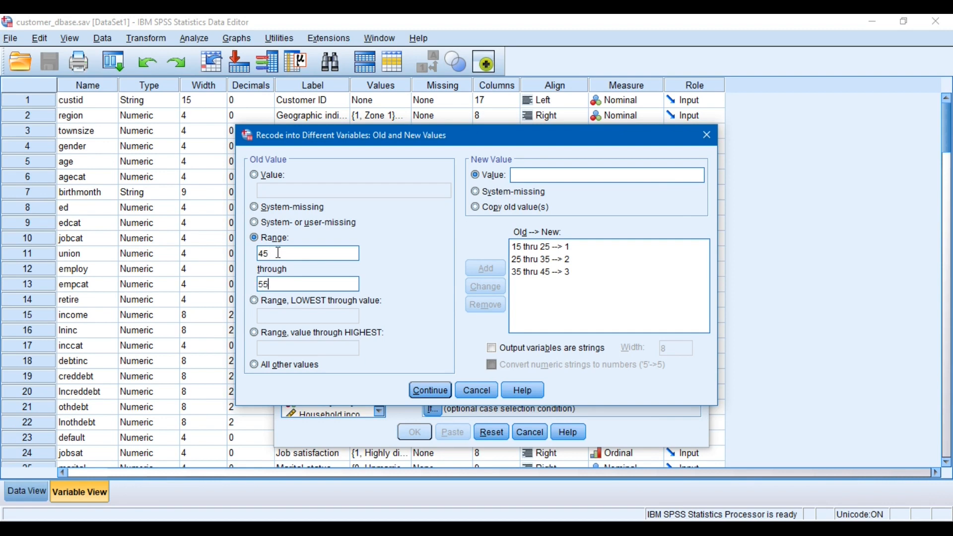
pyautogui.press('Tab')
pyautogui.press('Tab')
pyautogui.write('4')
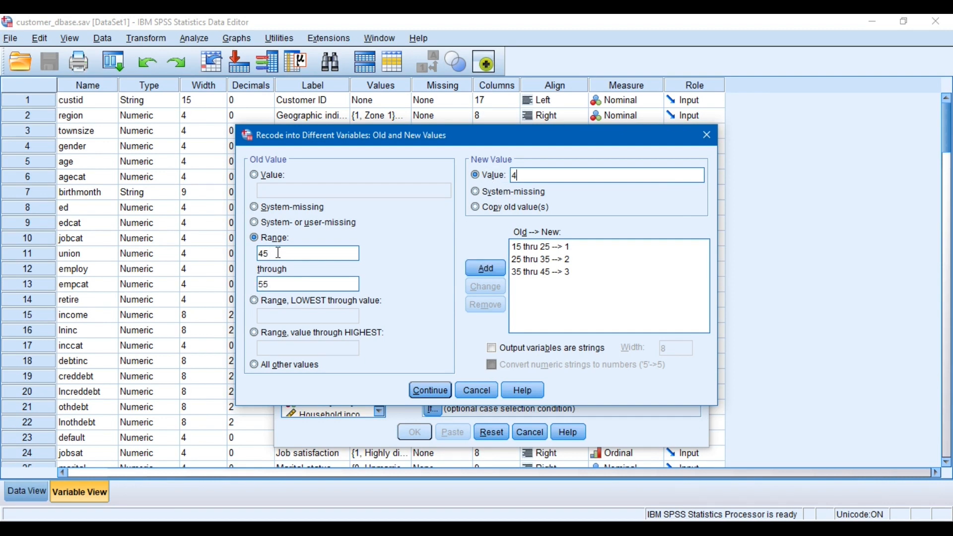
pyautogui.hotkey('alt', 'a')
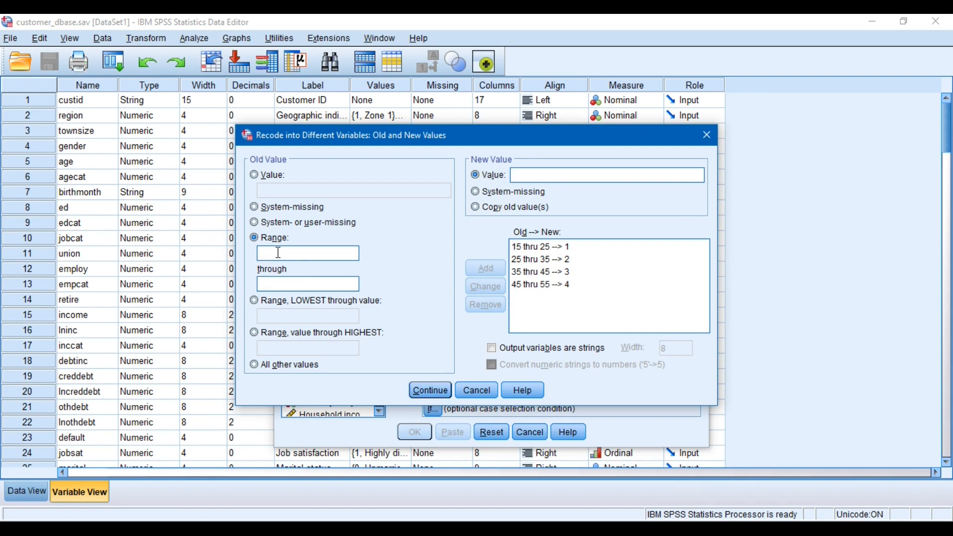
# Add a recode rule that maps the age range 55 through 65 to new value 5
pyautogui.press('Tab')
pyautogui.click(279, 253)
pyautogui.write('55')
pyautogui.press('Tab')
pyautogui.write('65')
pyautogui.press('Tab')
pyautogui.press('Tab')
pyautogui.write('5')
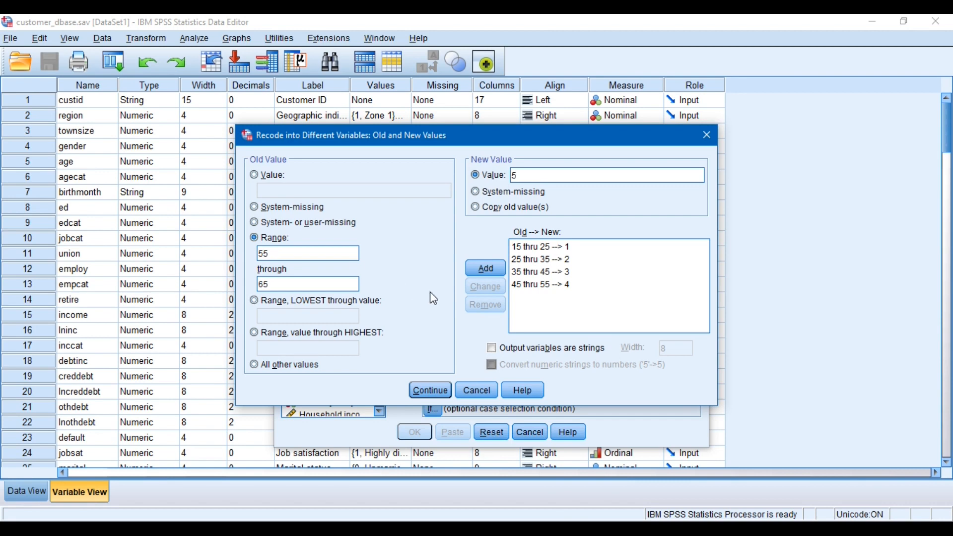
pyautogui.click(472, 270)
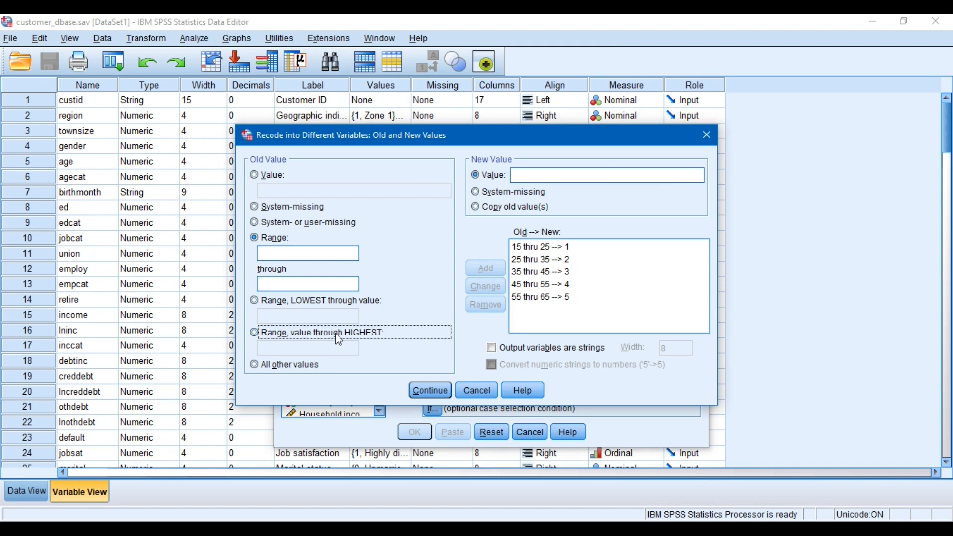
# Add a recode rule that maps ages from 65 through the highest value to new value 6
pyautogui.click(321, 340)
pyautogui.click(323, 348)
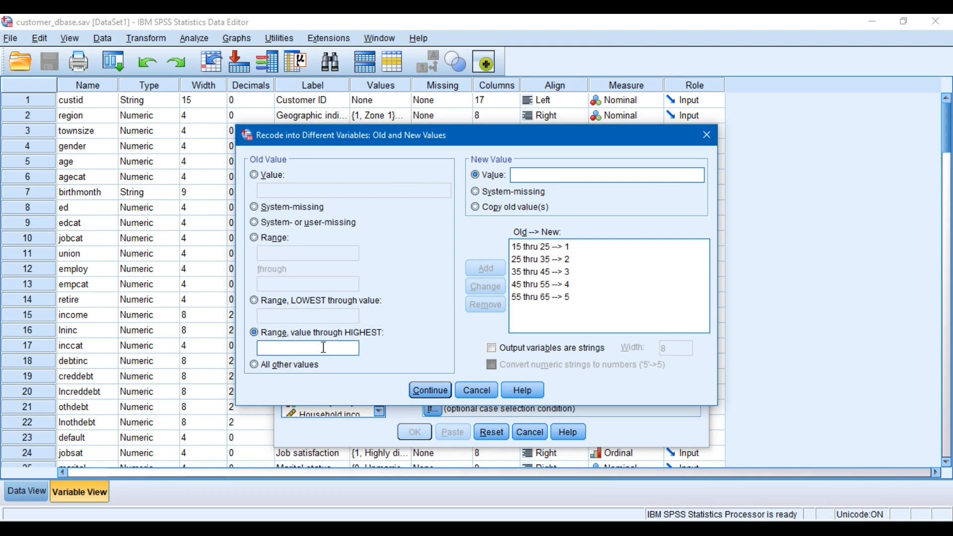
pyautogui.write('65')
pyautogui.moveTo(292, 348); pyautogui.dragTo(257, 351)
pyautogui.click(282, 351)
pyautogui.click(548, 177)
pyautogui.write('6')
pyautogui.click(495, 271)
pyautogui.click(325, 302)
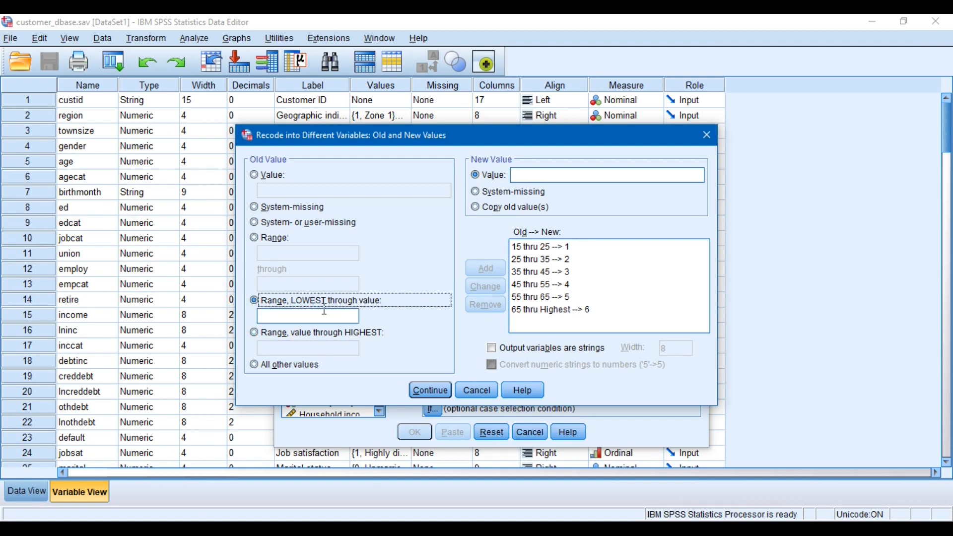
pyautogui.click(321, 316)
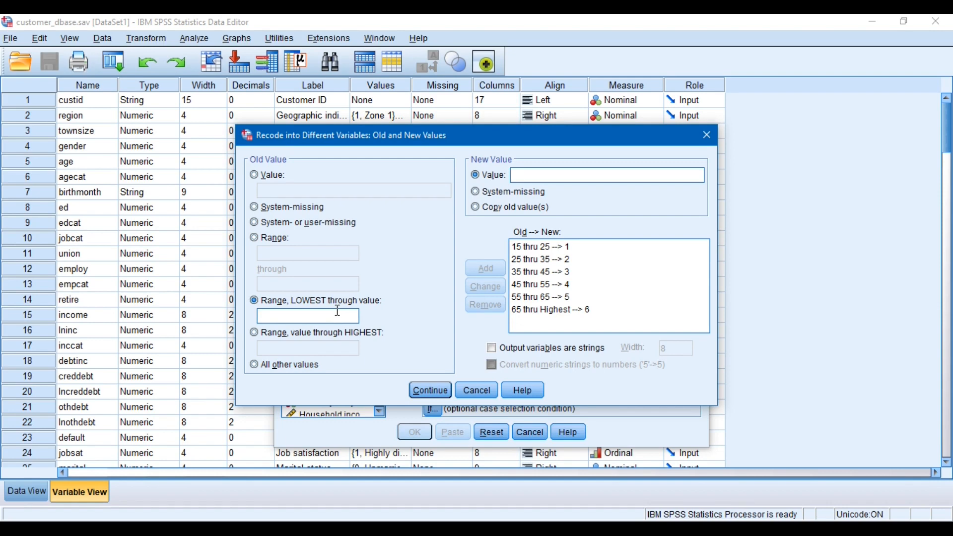
pyautogui.click(294, 333)
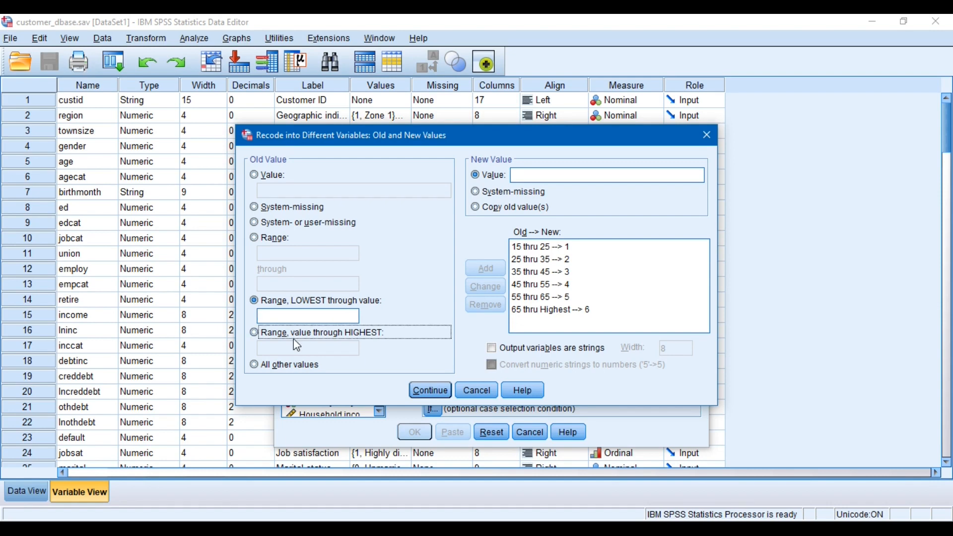
pyautogui.click(278, 242)
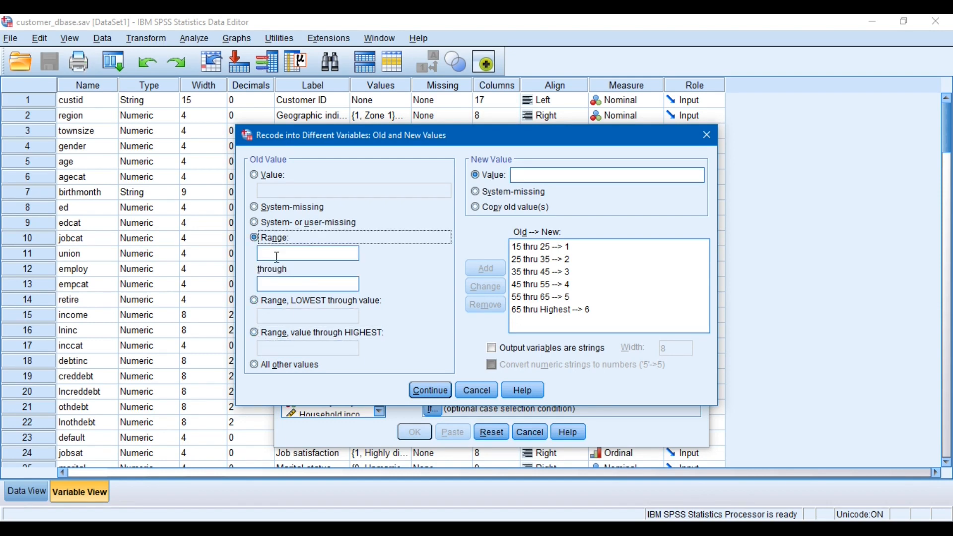
pyautogui.click(278, 255)
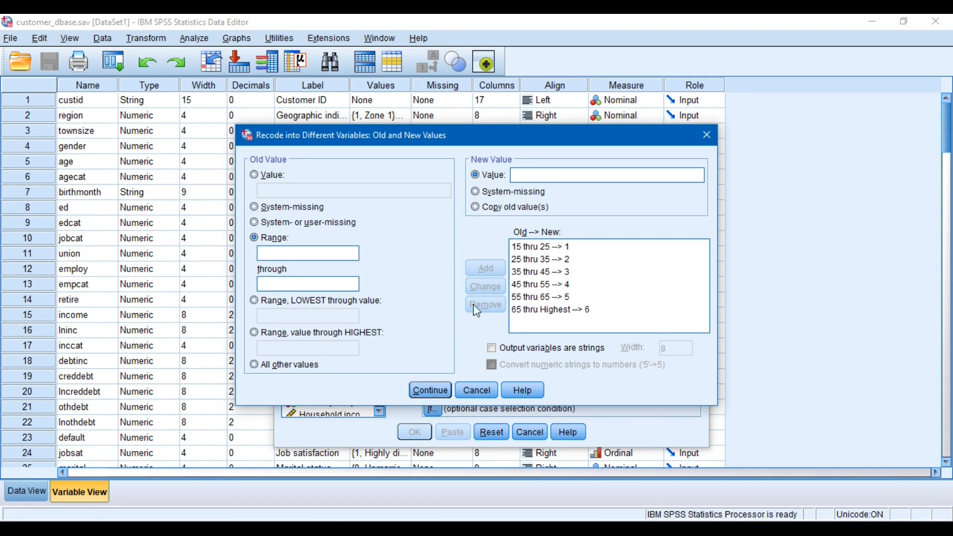
# Reapply the recode rule mapping ages 15 through 25 to new value 1, re-entering 25 as its upper limit
pyautogui.click(443, 395)
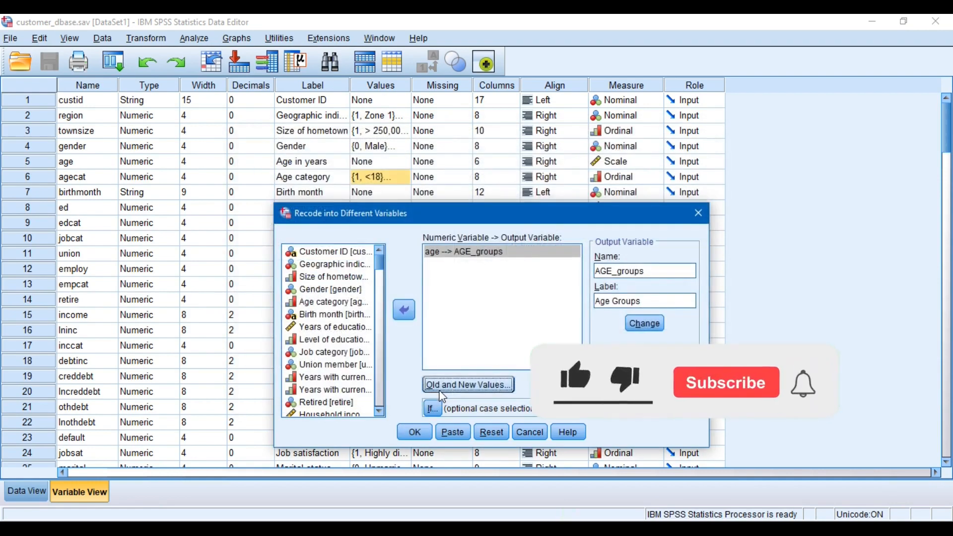
pyautogui.click(469, 385)
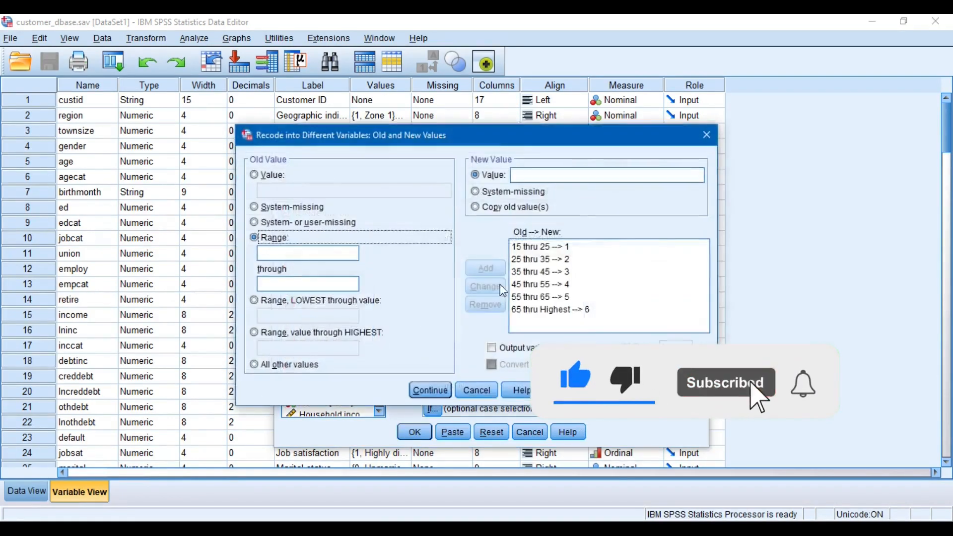
pyautogui.click(543, 248)
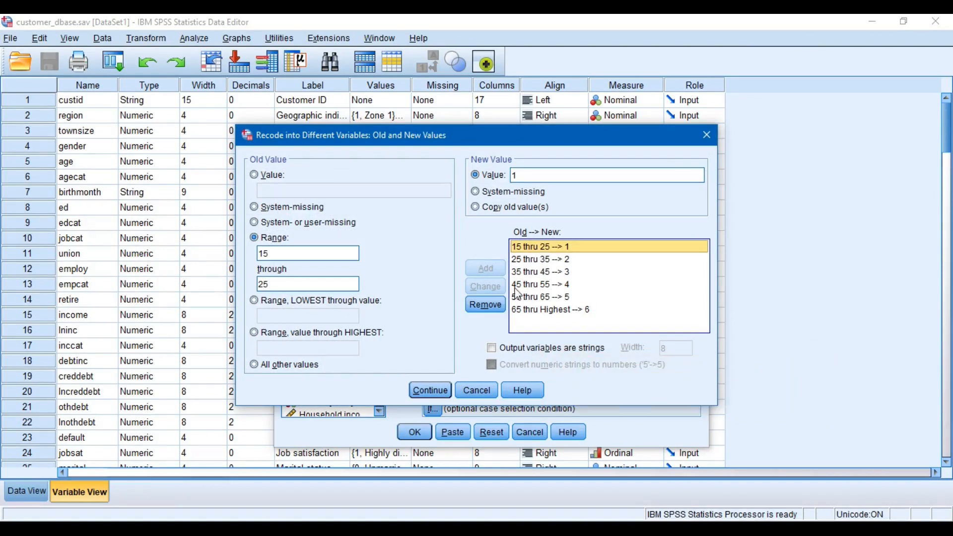
pyautogui.doubleClick(314, 284)
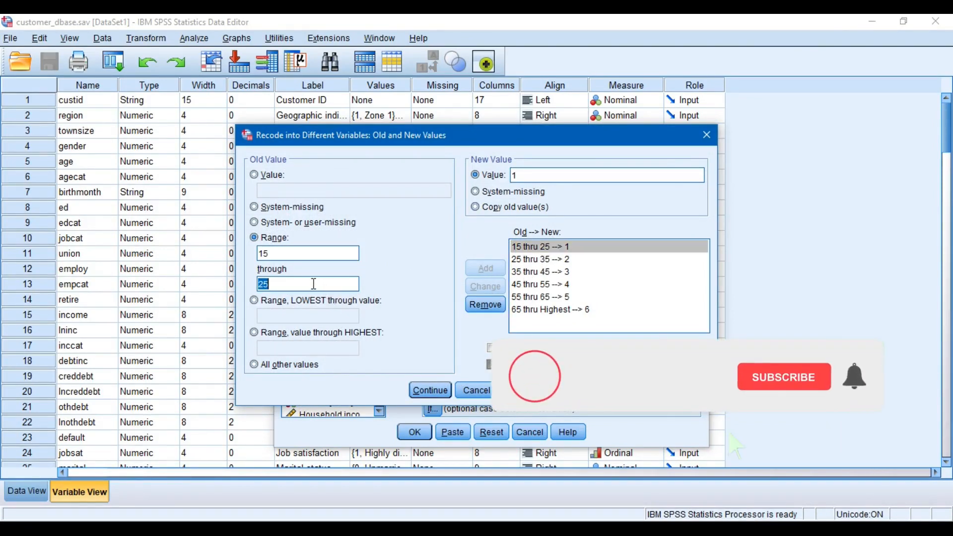
pyautogui.click(314, 284)
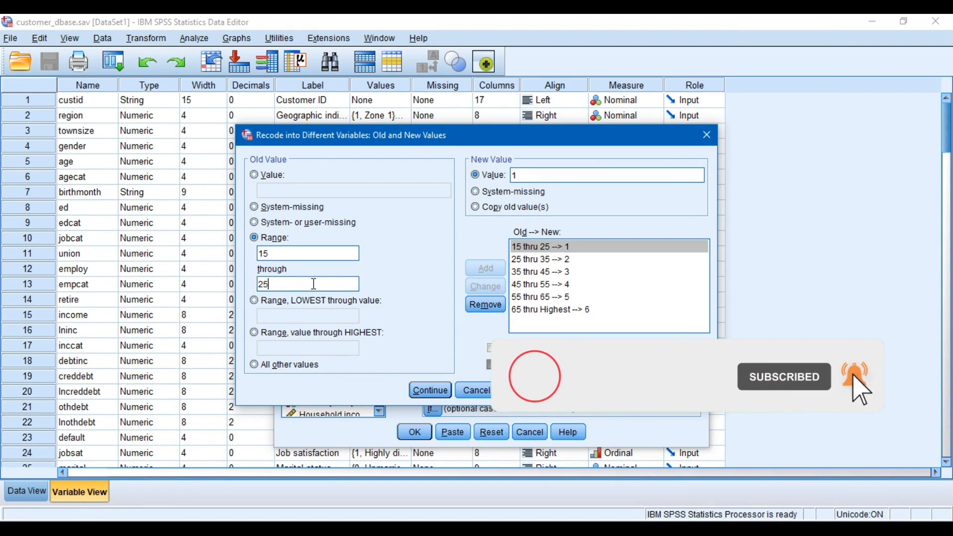
pyautogui.press('BackSpace')
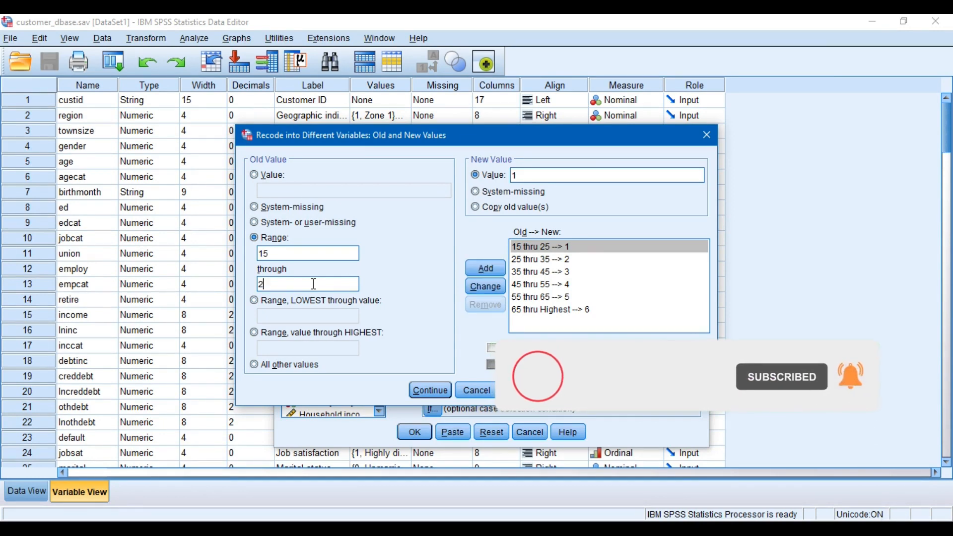
pyautogui.write('5')
pyautogui.click(489, 287)
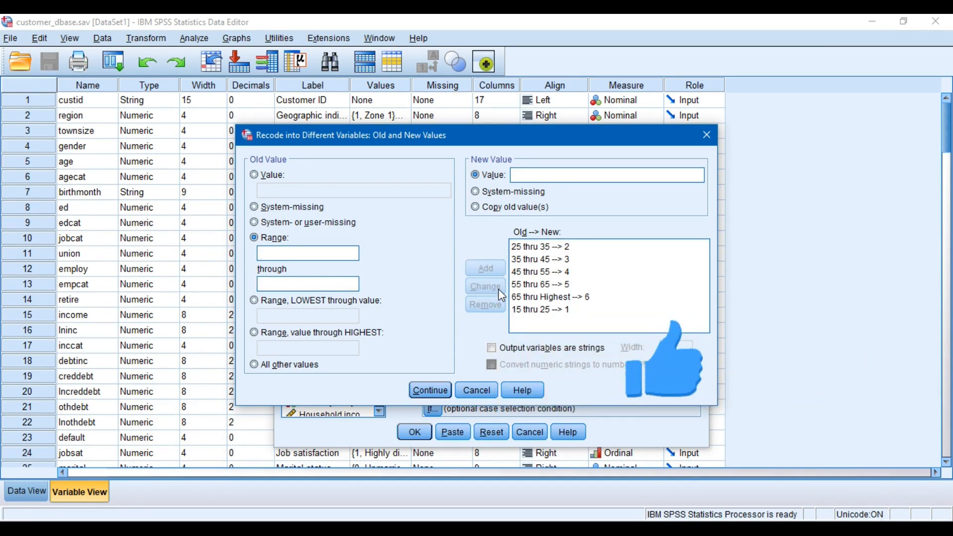
# Confirm the old and new value rules and run the recode of age into AGE_groups
pyautogui.click(571, 298)
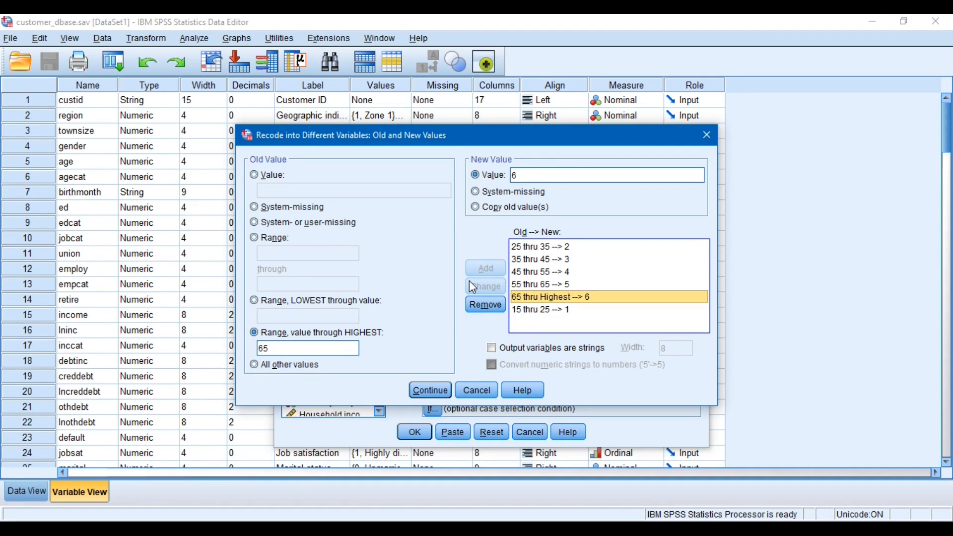
pyautogui.click(430, 390)
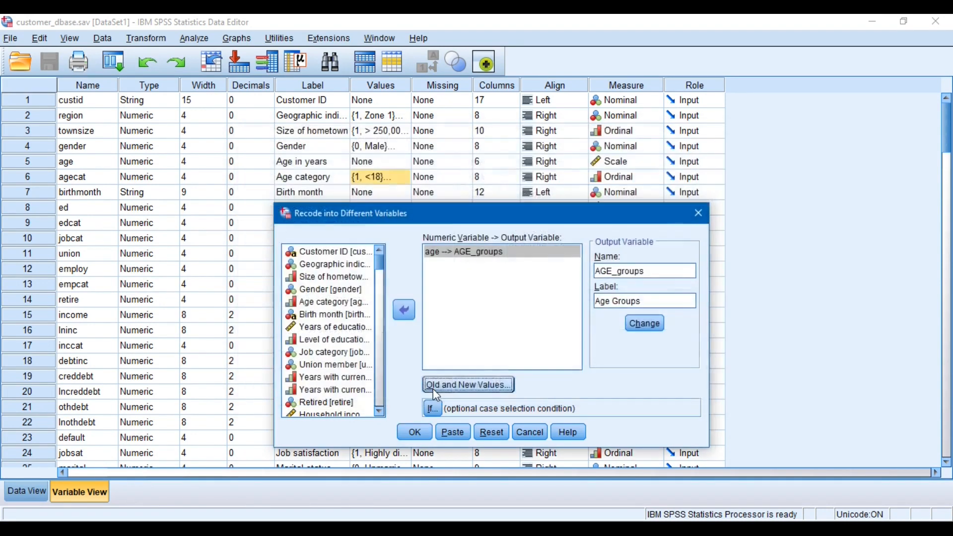
pyautogui.click(414, 442)
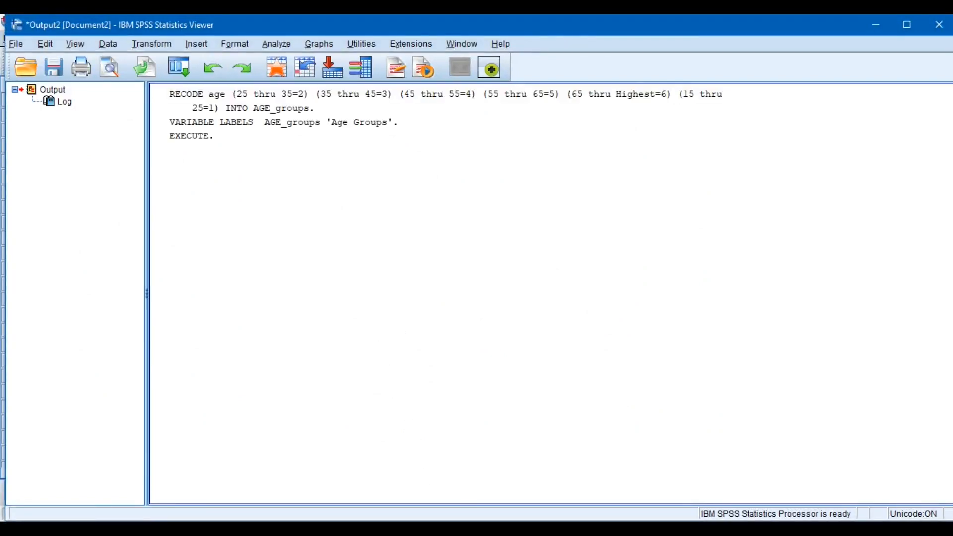
# Return to the dataset's case data and examine the recoded values in the AGE_groups column
pyautogui.click(526, 479)
pyautogui.click(26, 491)
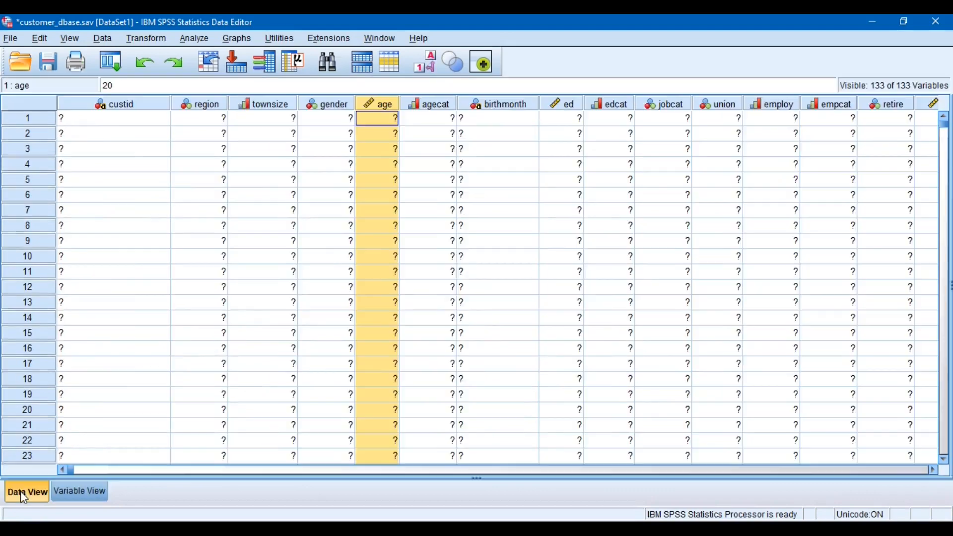
pyautogui.click(308, 126)
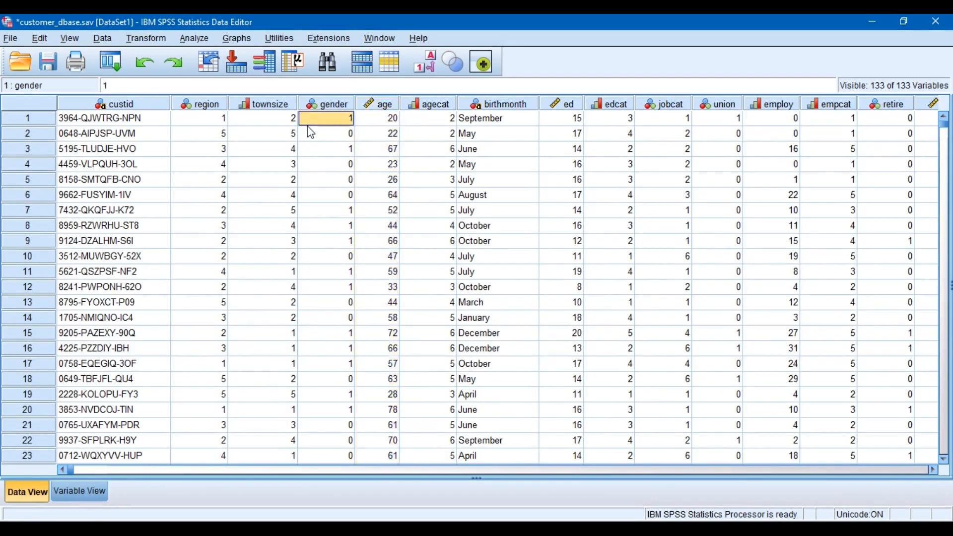
pyautogui.press('End')
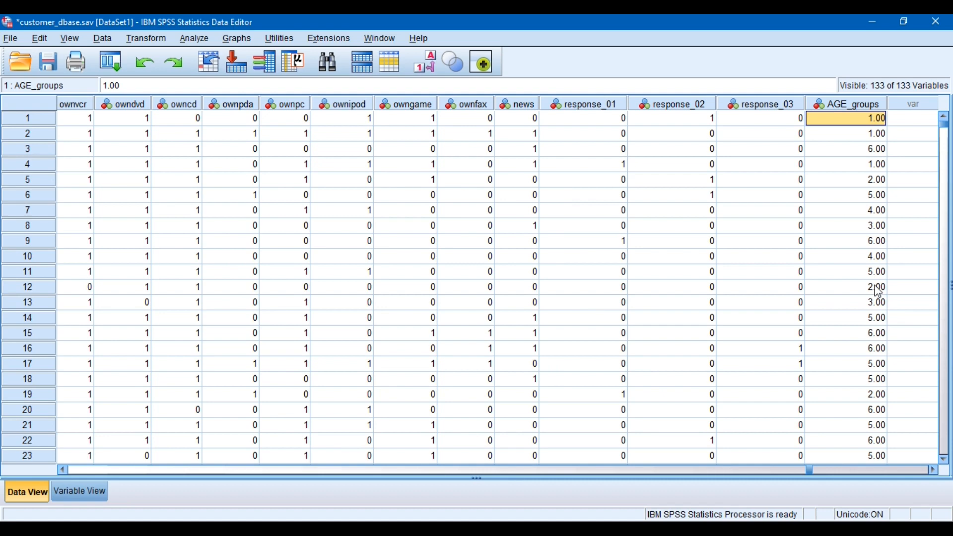
pyautogui.click(858, 105)
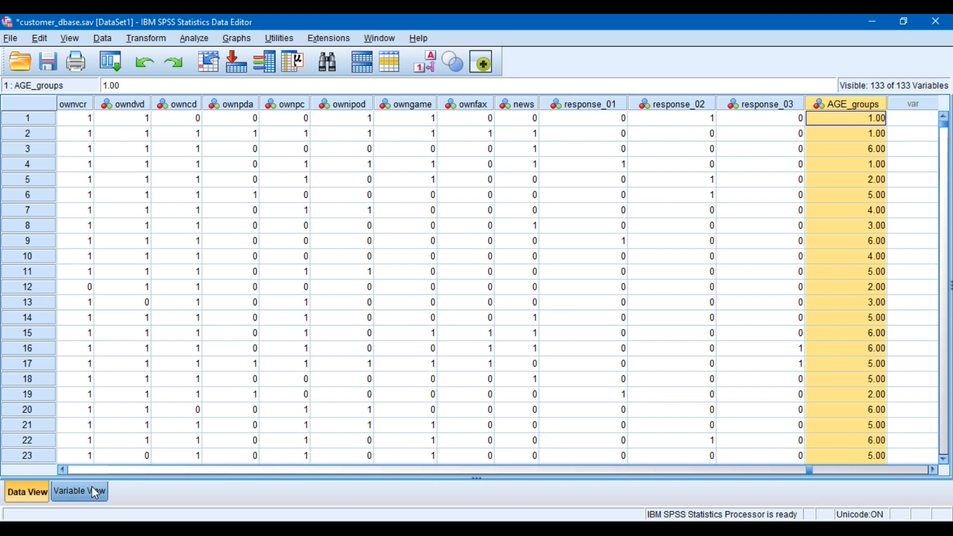
# Open the value labels of the AGE_groups variable and add the label "15 to 25" for value 1
pyautogui.click(80, 492)
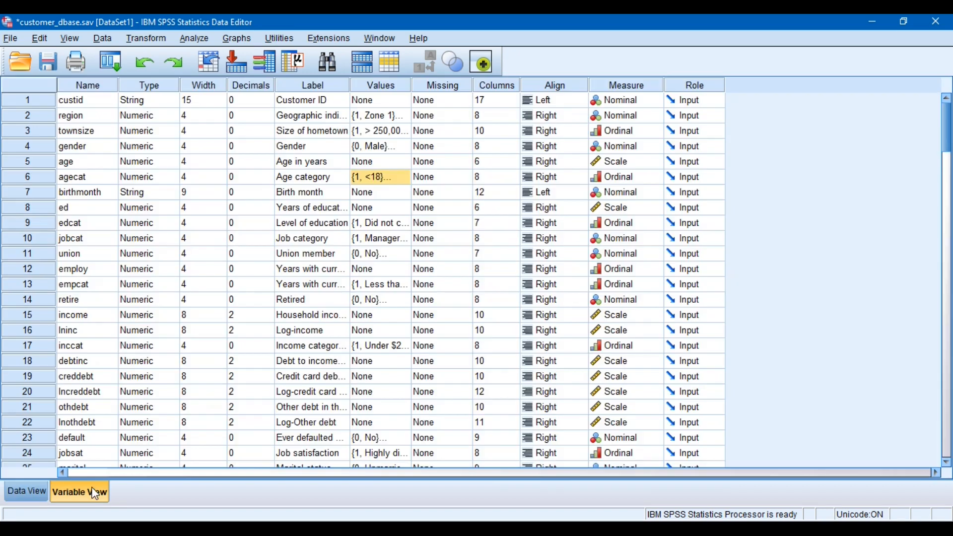
pyautogui.click(388, 382)
pyautogui.scroll(-1, 388, 383)
pyautogui.hotkey('ctrl', 'Down')
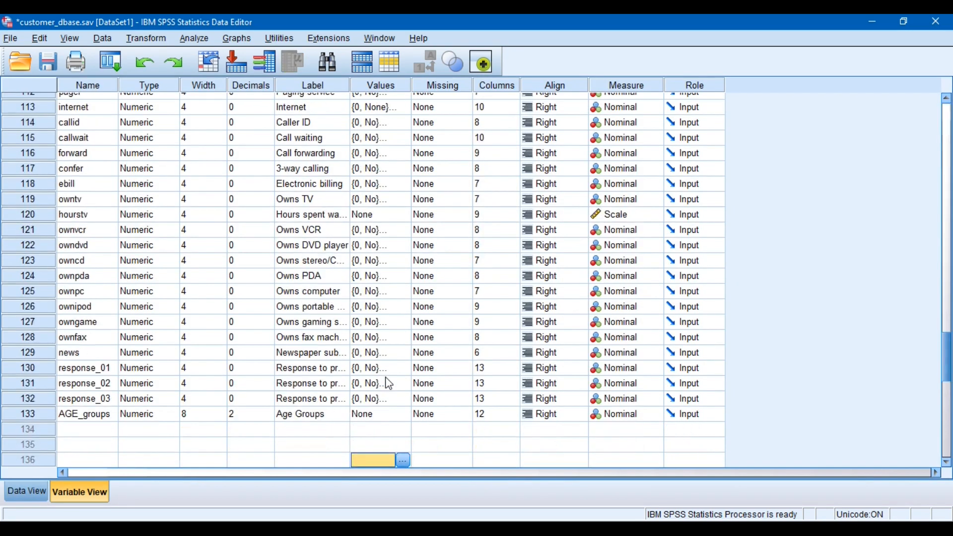
pyautogui.press('Up')
pyautogui.press('Up')
pyautogui.press('Up')
pyautogui.click(403, 414)
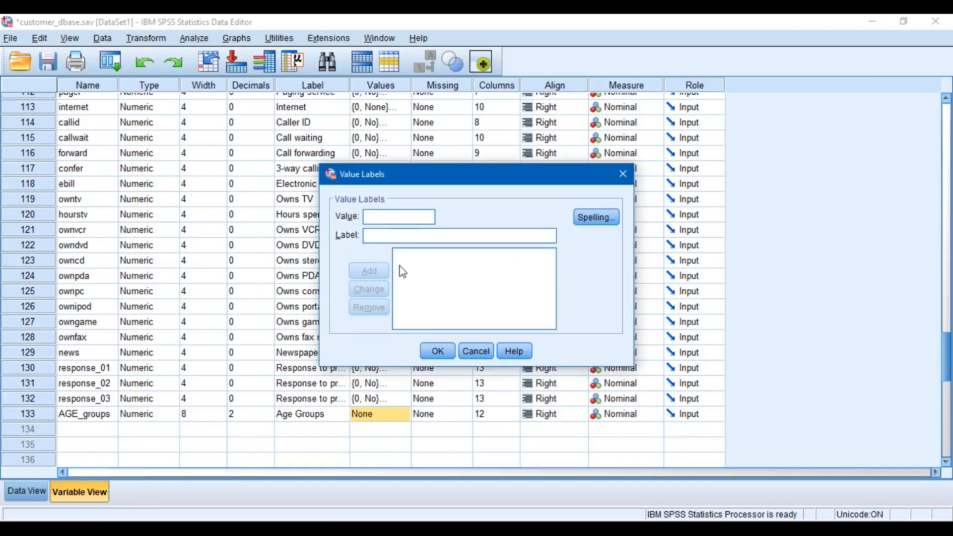
pyautogui.write('1')
pyautogui.press('Tab')
pyautogui.write('15 to 25')
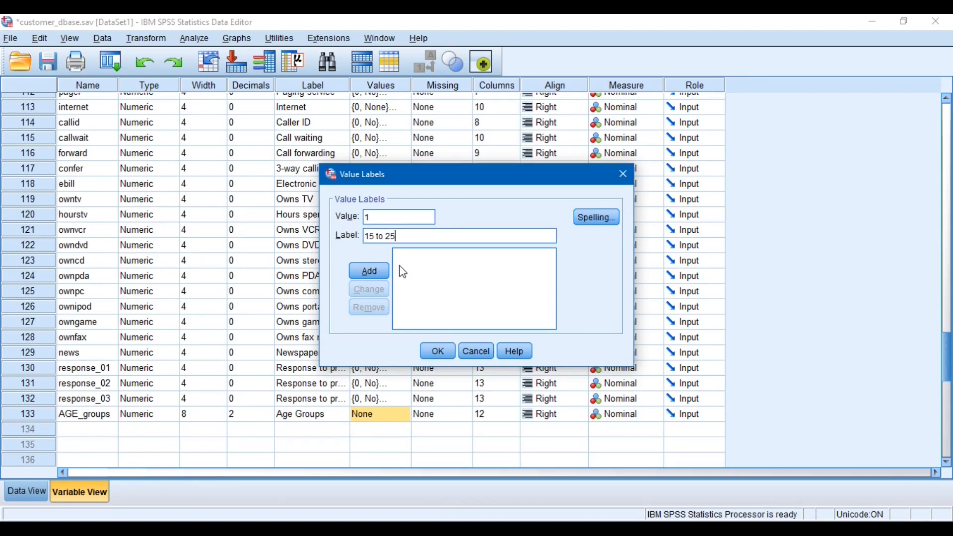
pyautogui.press('Return')
# Add the value label "25 to 35" for value 2 of AGE_groups
pyautogui.write('2')
pyautogui.press('Tab')
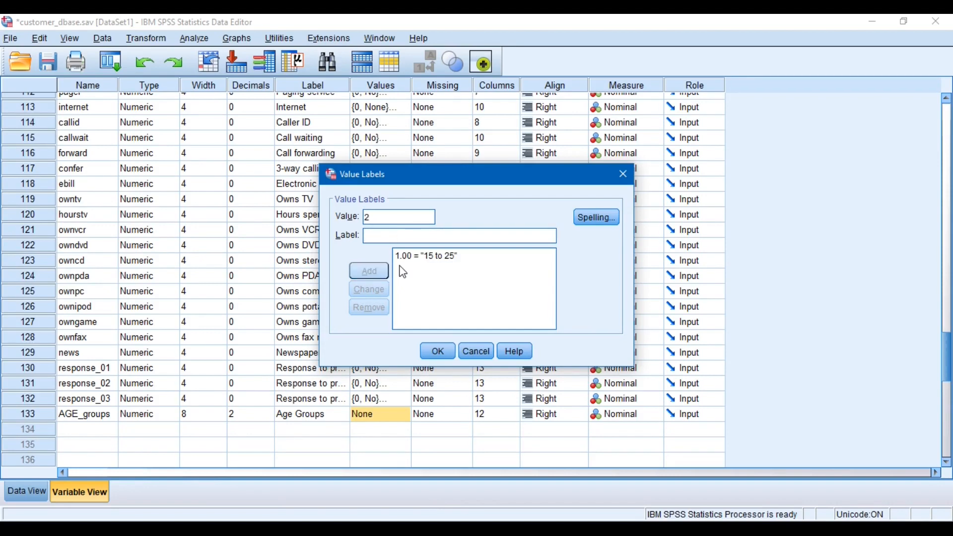
pyautogui.write('25 to 35')
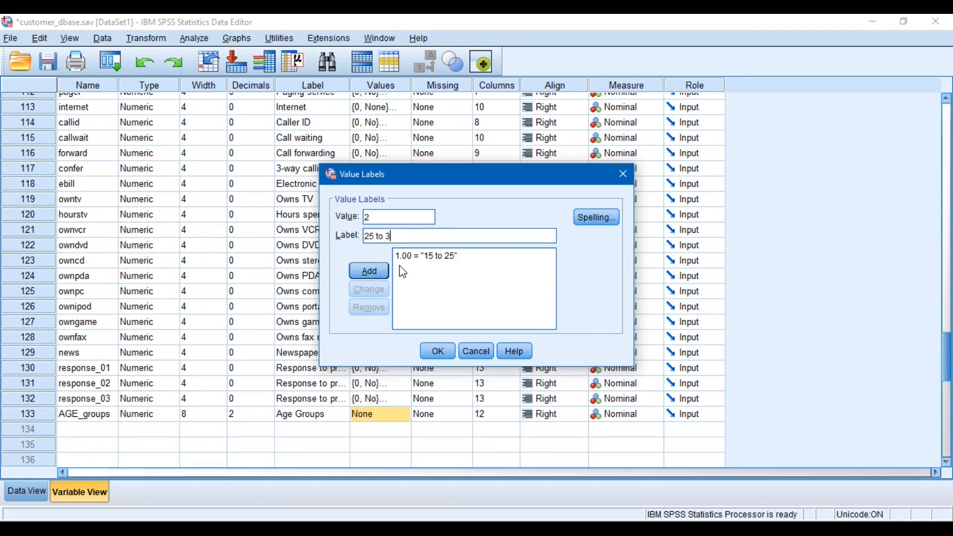
pyautogui.press('Return')
# Add the value label "25 to 35" for value 3 of AGE_groups
pyautogui.write('3')
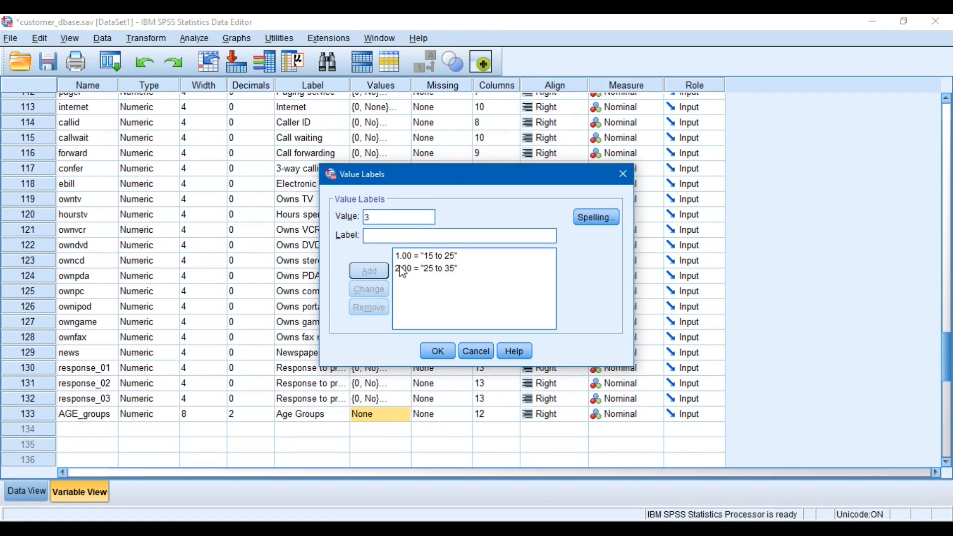
pyautogui.press('Tab')
pyautogui.write('25 to 35')
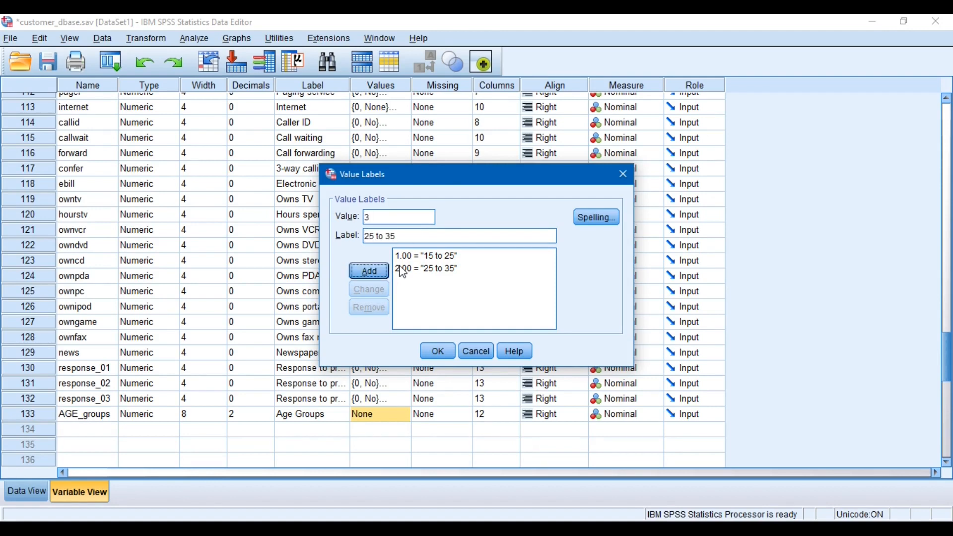
pyautogui.press('Return')
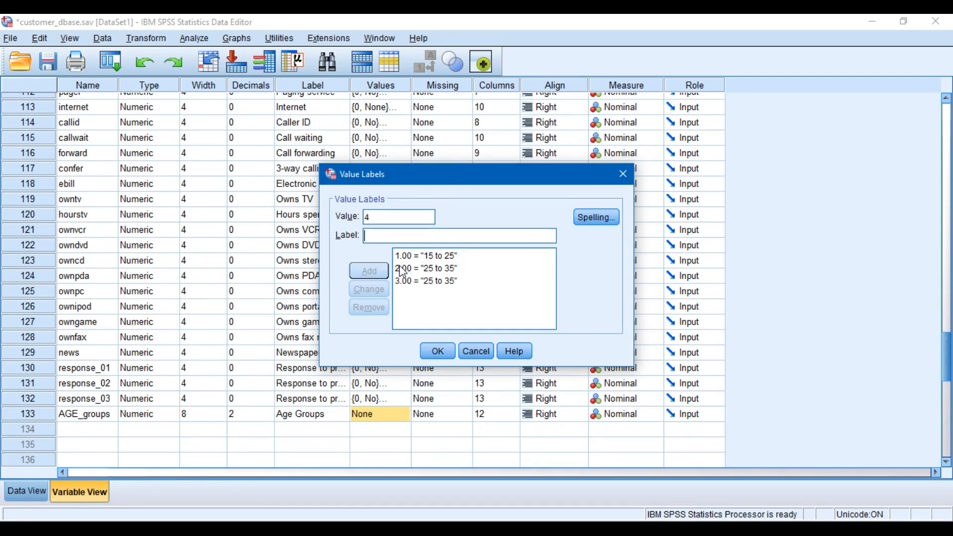
# Add the value label "35 to 45" for value 4 of AGE_groups
pyautogui.write('35 to ')
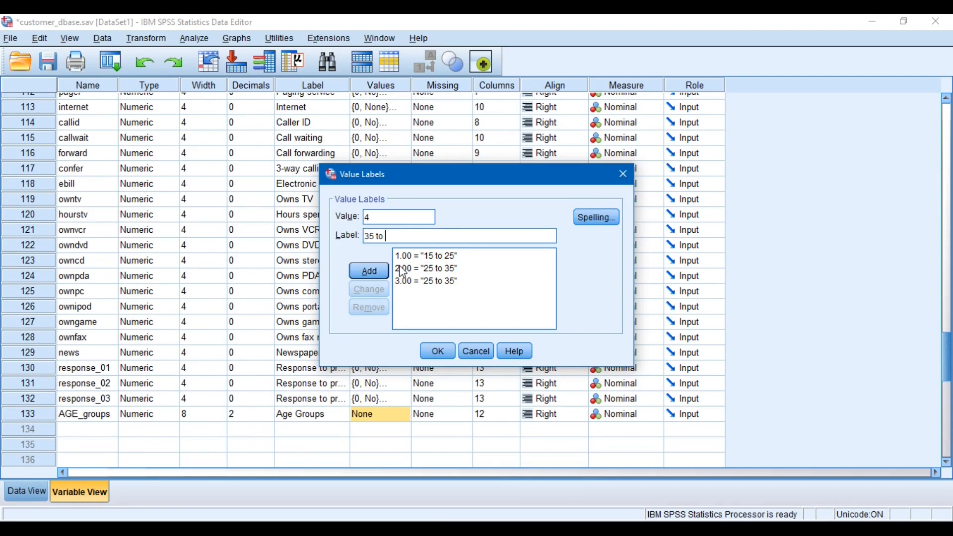
pyautogui.write('45')
pyautogui.press('Return')
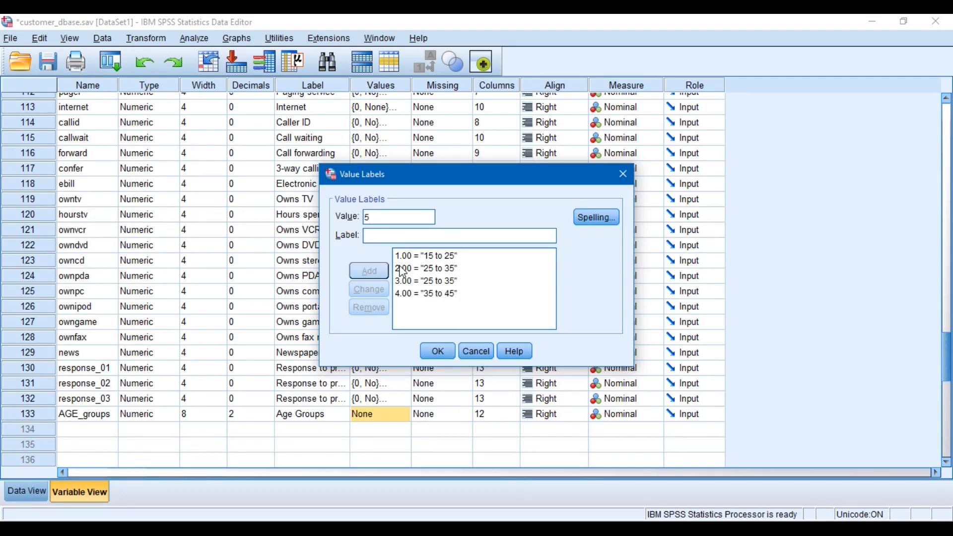
# Add the value label "45 to 55" for value 5 of AGE_groups
pyautogui.write('35 to')
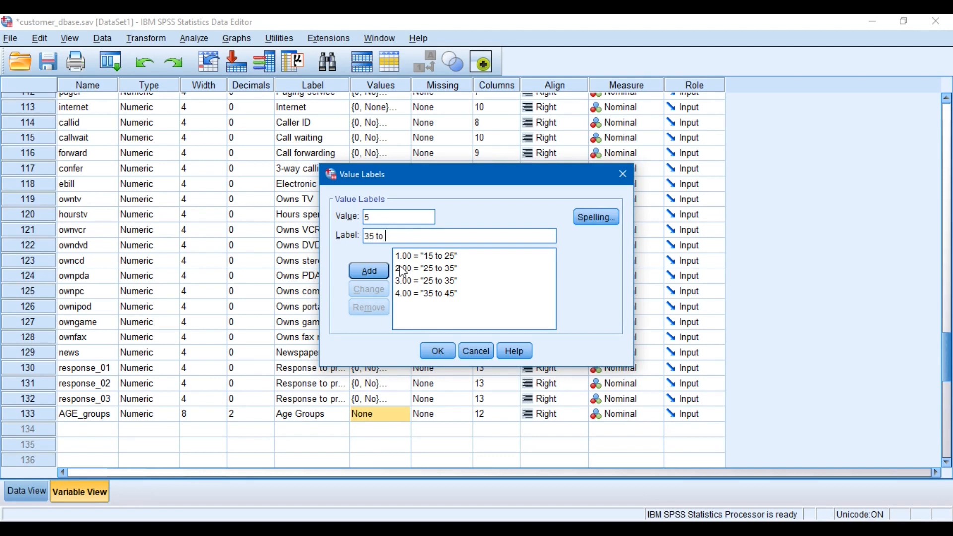
pyautogui.press('BackSpace')
pyautogui.press('BackSpace')
pyautogui.press('BackSpace')
pyautogui.press('BackSpace')
pyautogui.write('45 to 55')
pyautogui.press('Return')
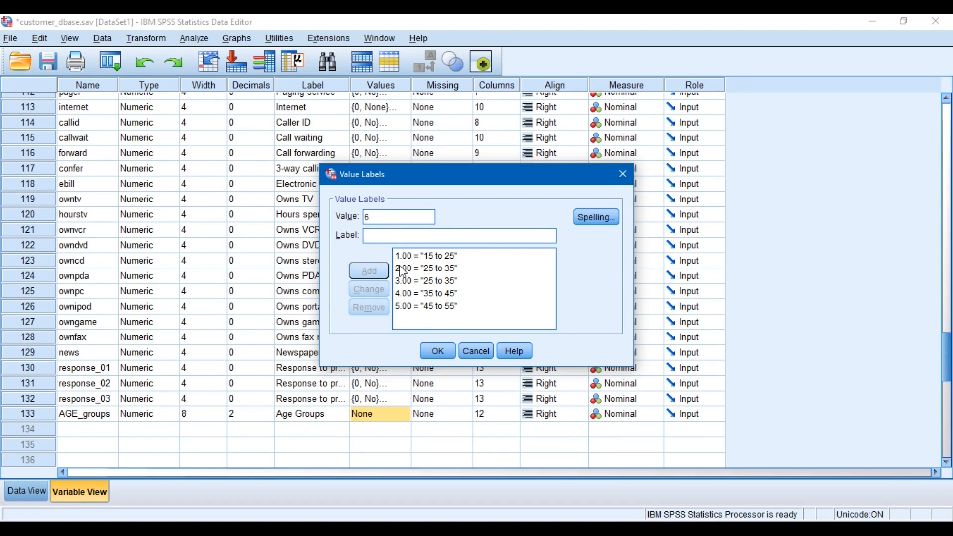
# Add the value label "55 to 65" for value 6 of AGE_groups
pyautogui.press('Tab')
pyautogui.write('6')
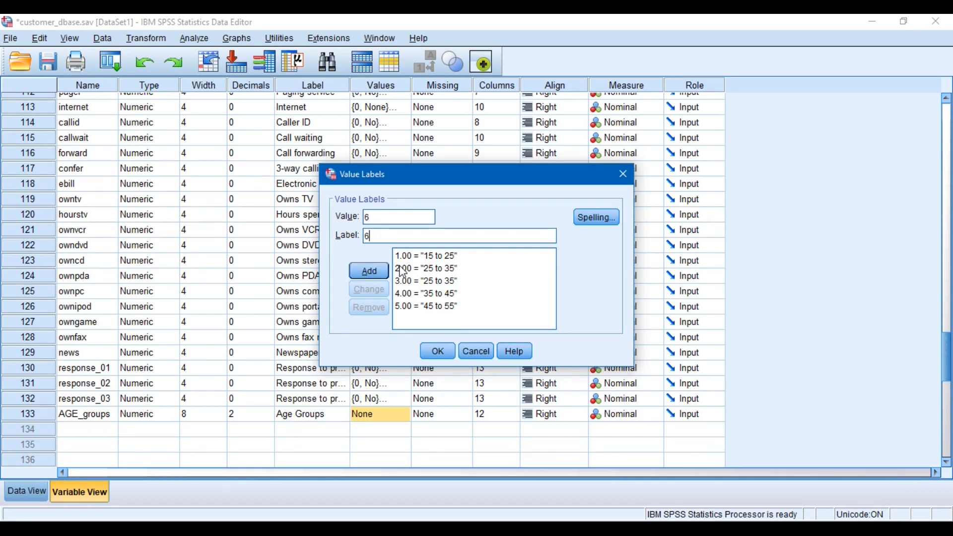
pyautogui.write('.00 = "55 to 65')
pyautogui.press('Return')
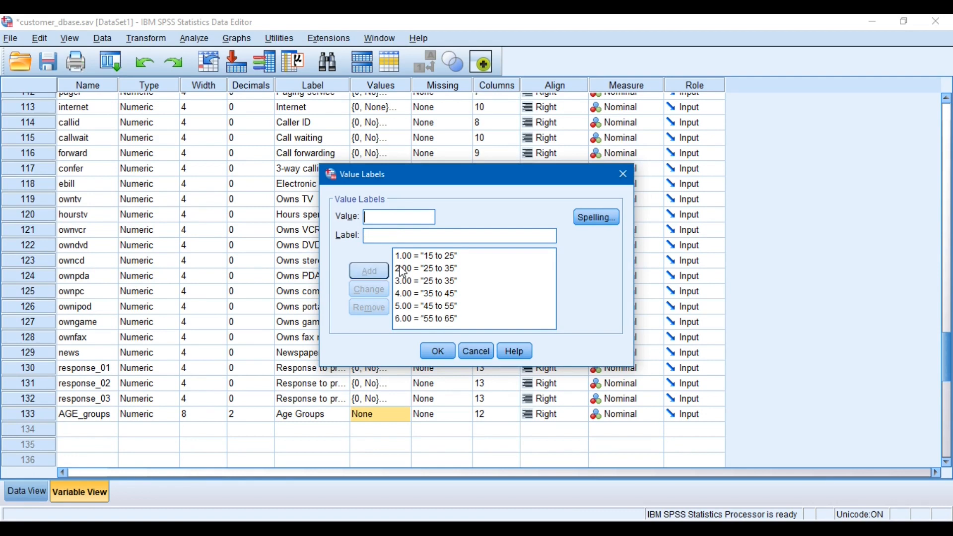
# Remove the value label for value 6 of AGE_groups
pyautogui.click(429, 281)
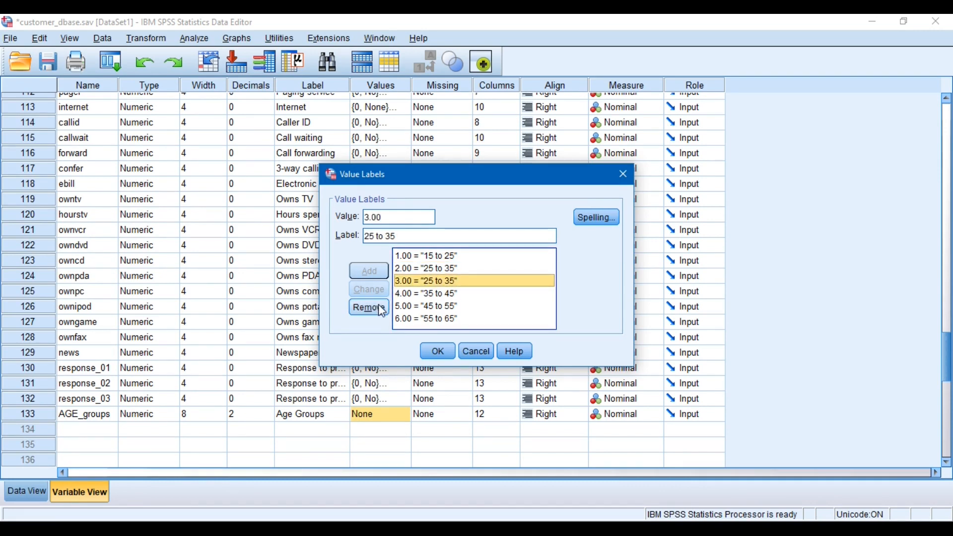
pyautogui.click(417, 294)
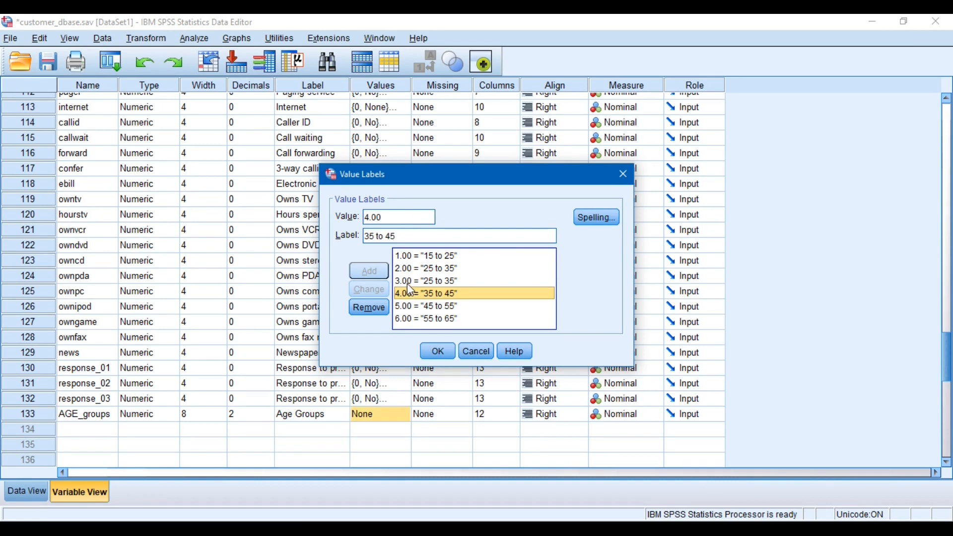
pyautogui.click(407, 283)
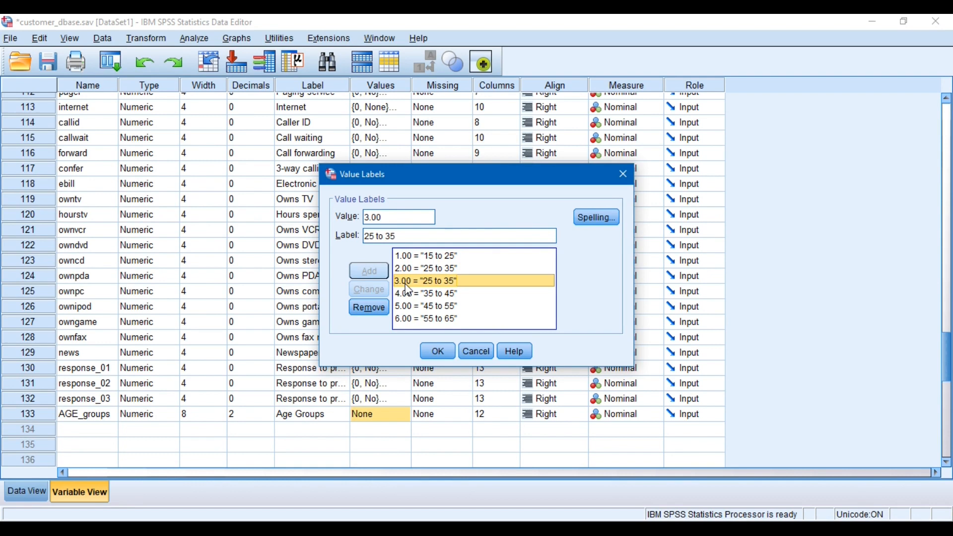
pyautogui.click(416, 322)
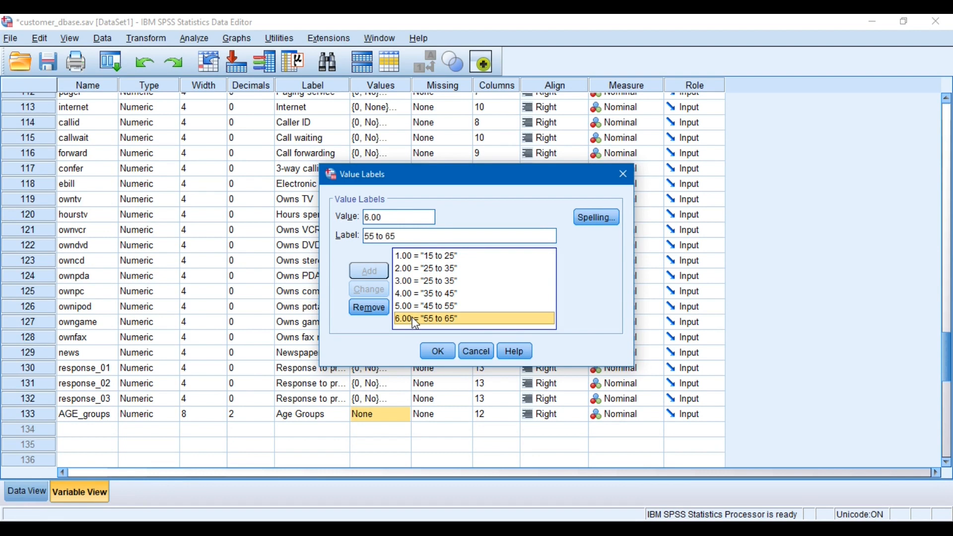
pyautogui.click(371, 308)
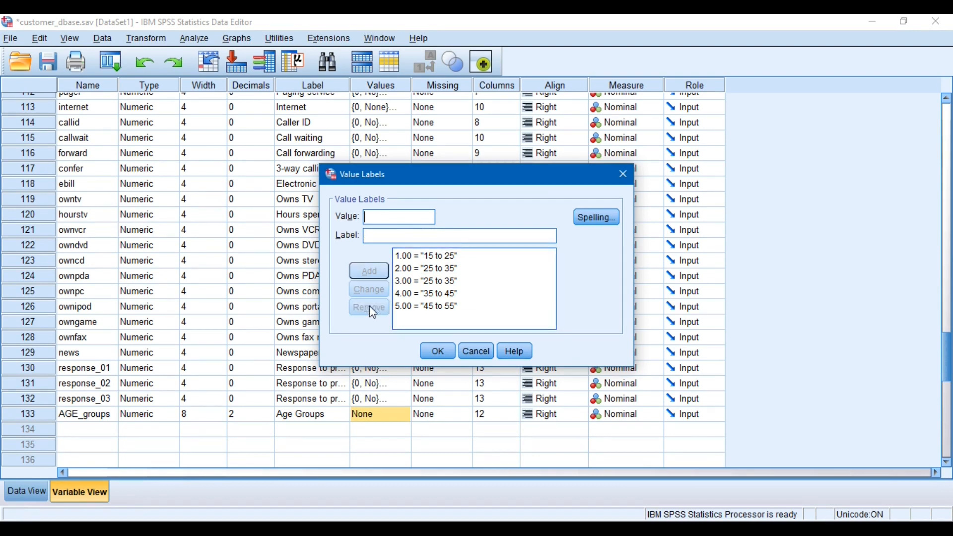
pyautogui.click(410, 308)
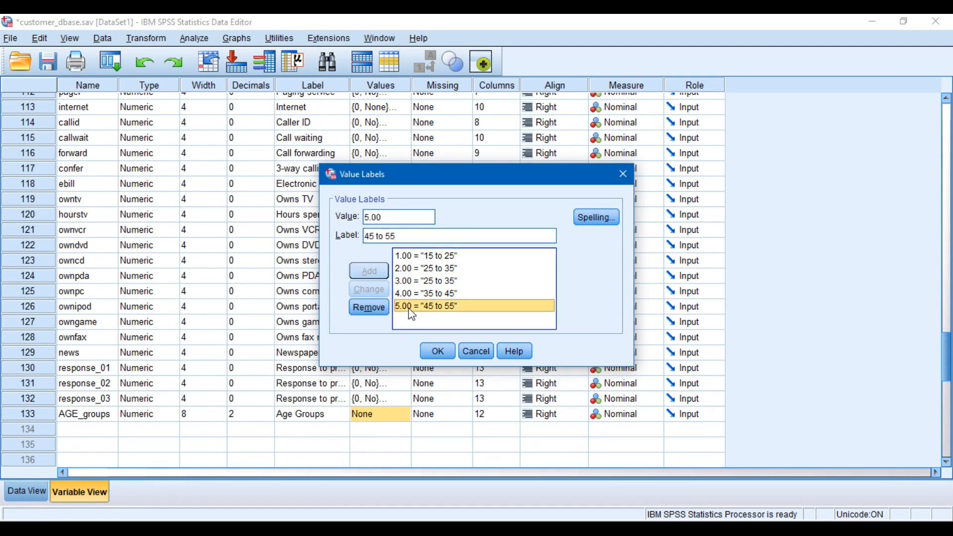
pyautogui.click(370, 219)
pyautogui.press('BackSpace')
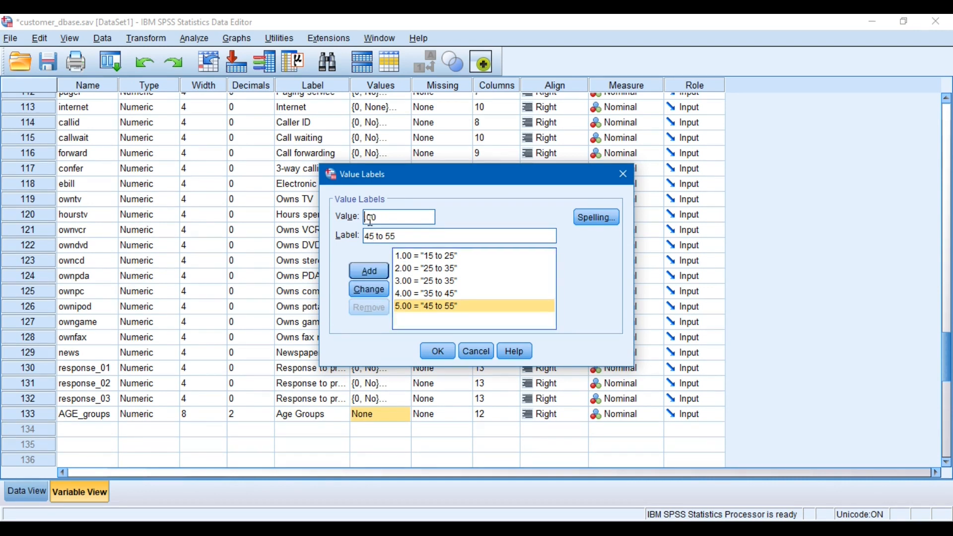
pyautogui.write('6')
pyautogui.click(371, 236)
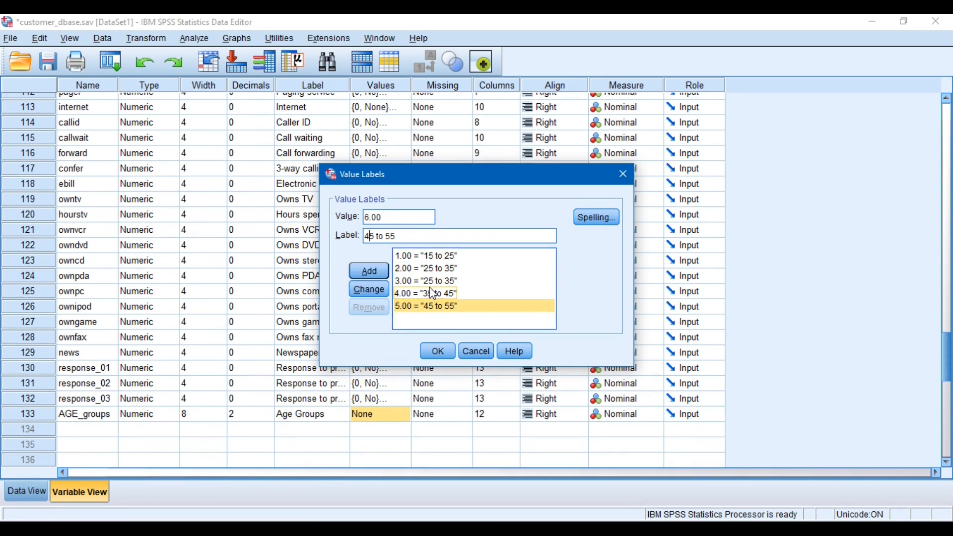
pyautogui.press('BackSpace')
pyautogui.write('6')
pyautogui.press('Right')
pyautogui.press('Right')
pyautogui.press('Delete')
pyautogui.press('Delete')
pyautogui.press('Delete')
pyautogui.press('Delete')
pyautogui.press('Delete')
pyautogui.write('and ab')
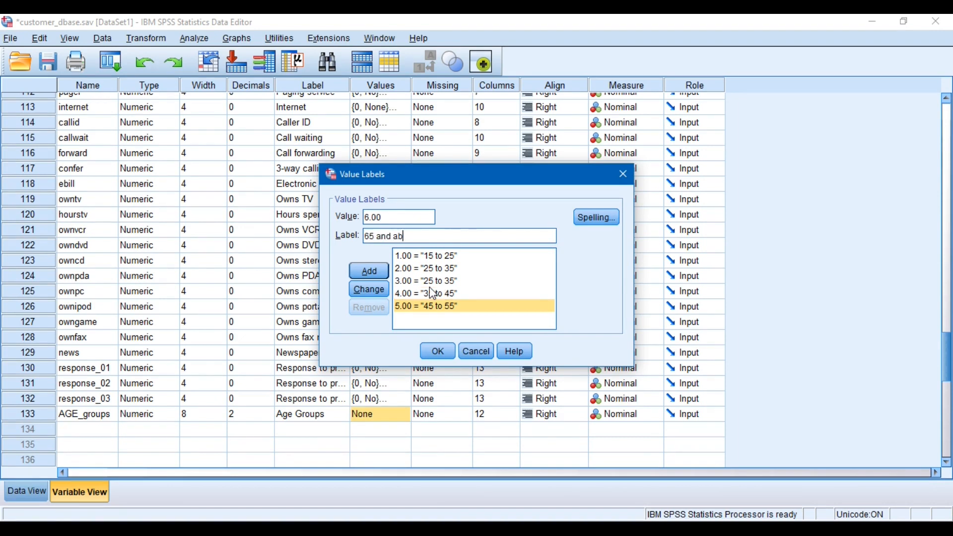
pyautogui.write('ove')
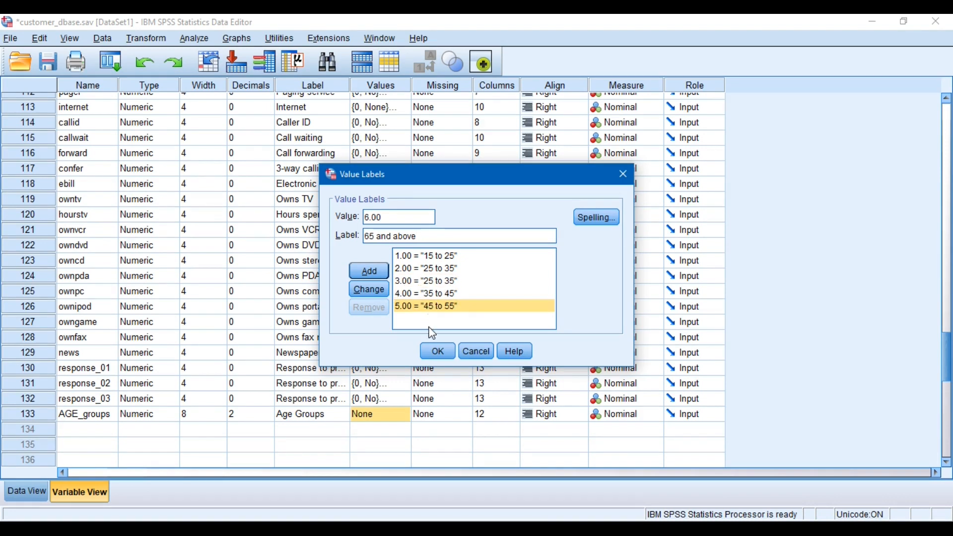
# Change the label of value 3 of AGE_groups to "35 to 45"
pyautogui.click(407, 287)
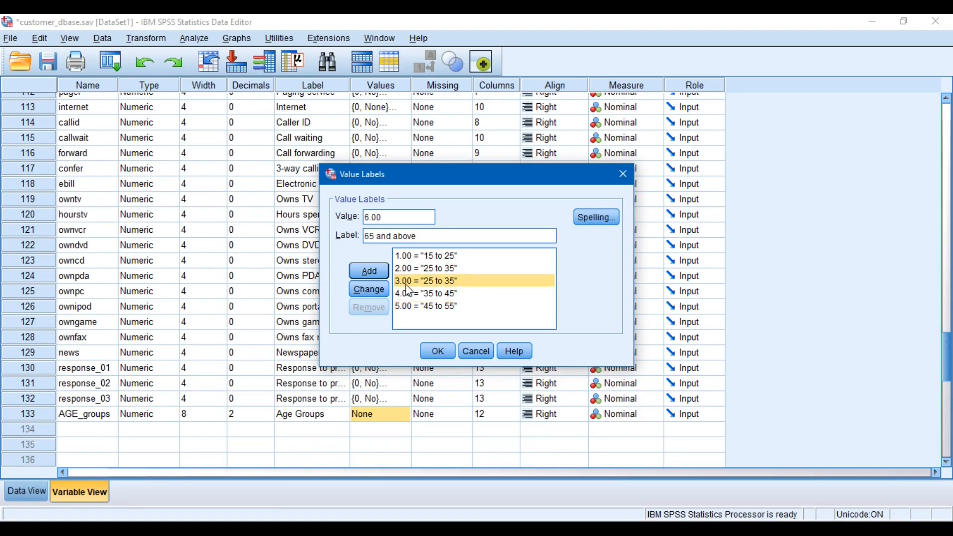
pyautogui.click(374, 241)
pyautogui.press('BackSpace')
pyautogui.press('BackSpace')
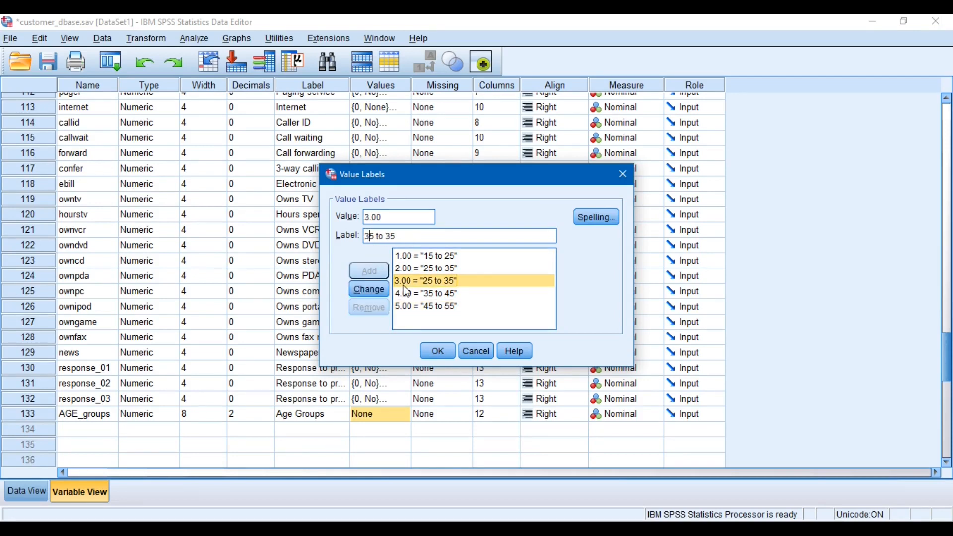
pyautogui.write('35')
pyautogui.hotkey('shift', 'Right')
pyautogui.write('4')
pyautogui.click(369, 290)
# Change the label of value 4 of AGE_groups to "45 to 55"
pyautogui.click(412, 293)
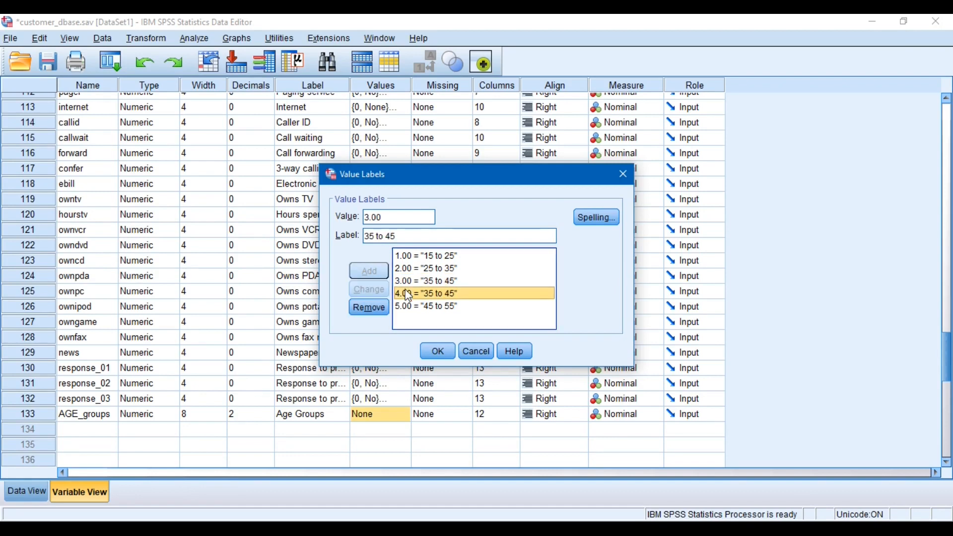
pyautogui.click(371, 236)
pyautogui.press('BackSpace')
pyautogui.write('4')
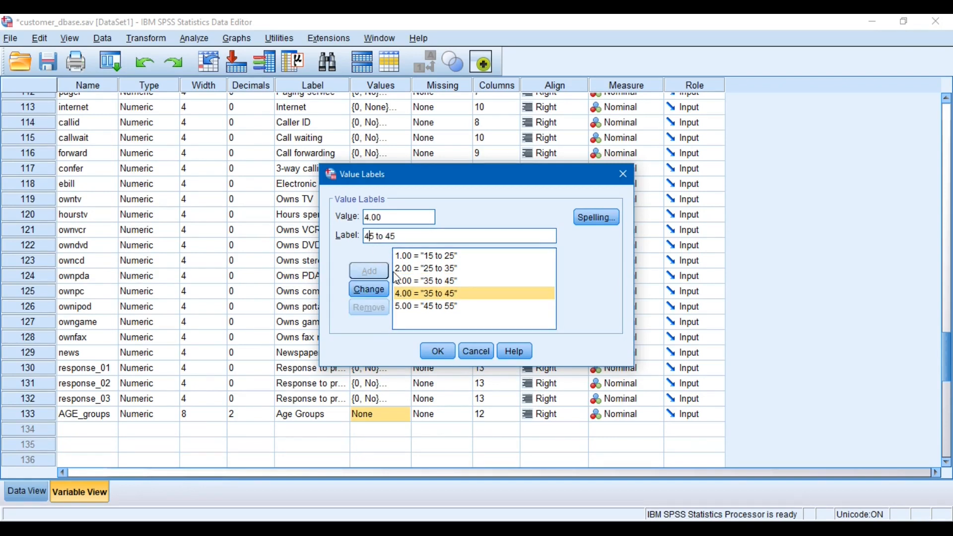
pyautogui.click(392, 236)
pyautogui.press('BackSpace')
pyautogui.write('5')
pyautogui.click(369, 289)
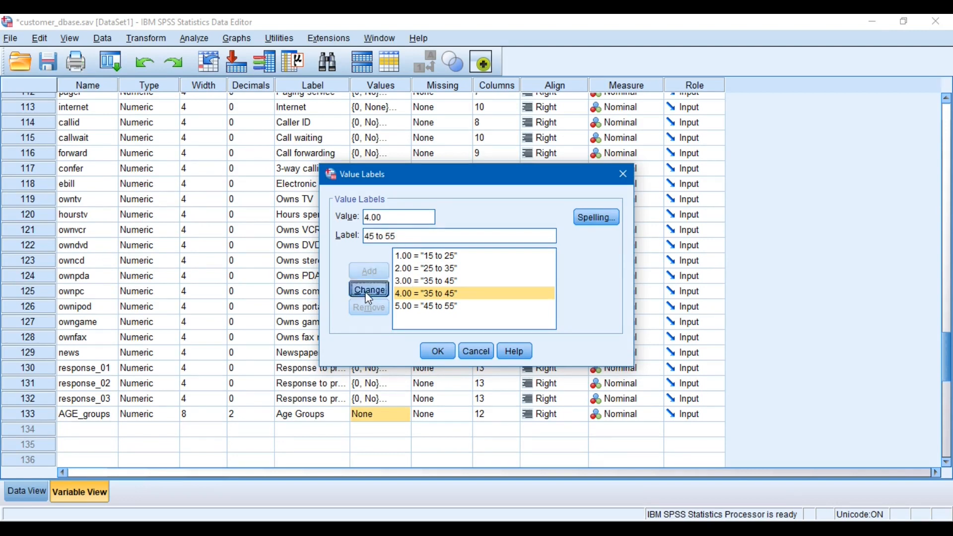
# Change the label of value 5 of AGE_groups to "55 to 65"
pyautogui.click(404, 305)
pyautogui.click(370, 236)
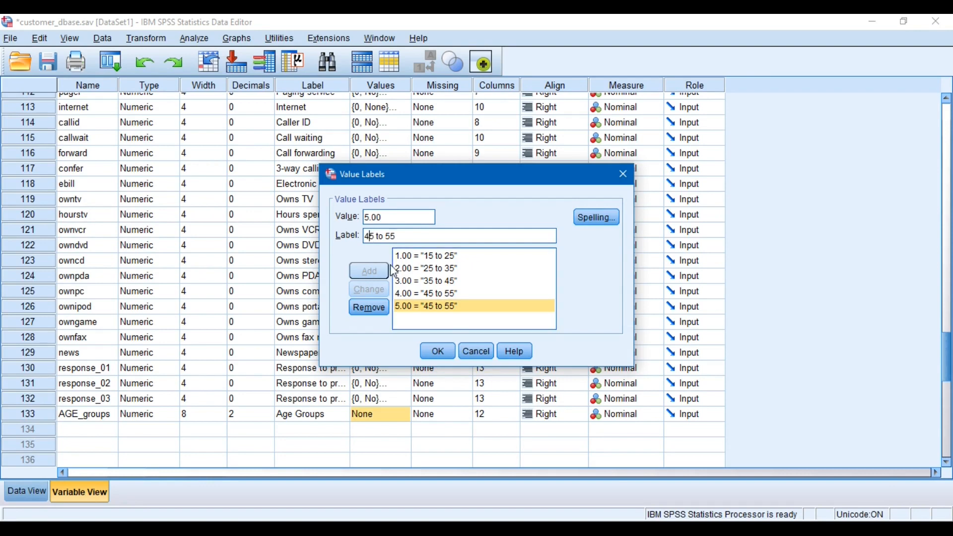
pyautogui.press('BackSpace')
pyautogui.write('5')
pyautogui.press('Right')
pyautogui.press('Right')
pyautogui.press('Right')
pyautogui.press('Right')
pyautogui.press('Right')
pyautogui.press('Right')
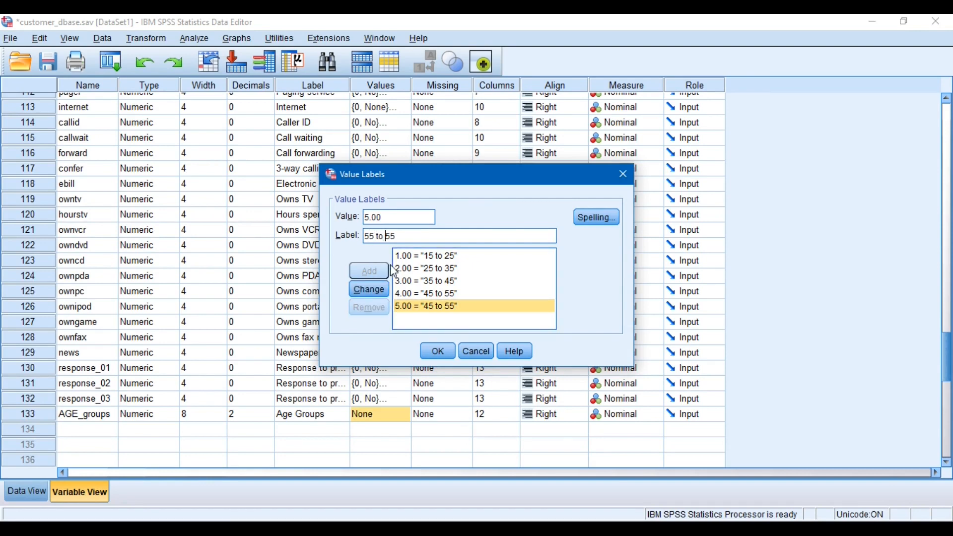
pyautogui.press('BackSpace')
pyautogui.write('6')
pyautogui.click(368, 289)
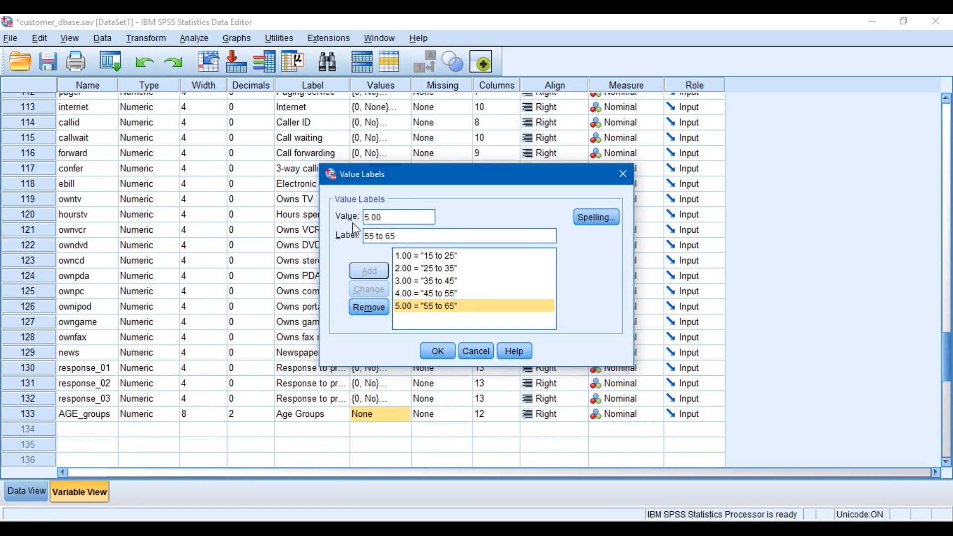
# Add the value label "65 and above" for value 6 of AGE_groups and apply the set of value labels
pyautogui.press('BackSpace')
pyautogui.press('BackSpace')
pyautogui.press('BackSpace')
pyautogui.press('BackSpace')
pyautogui.write('6')
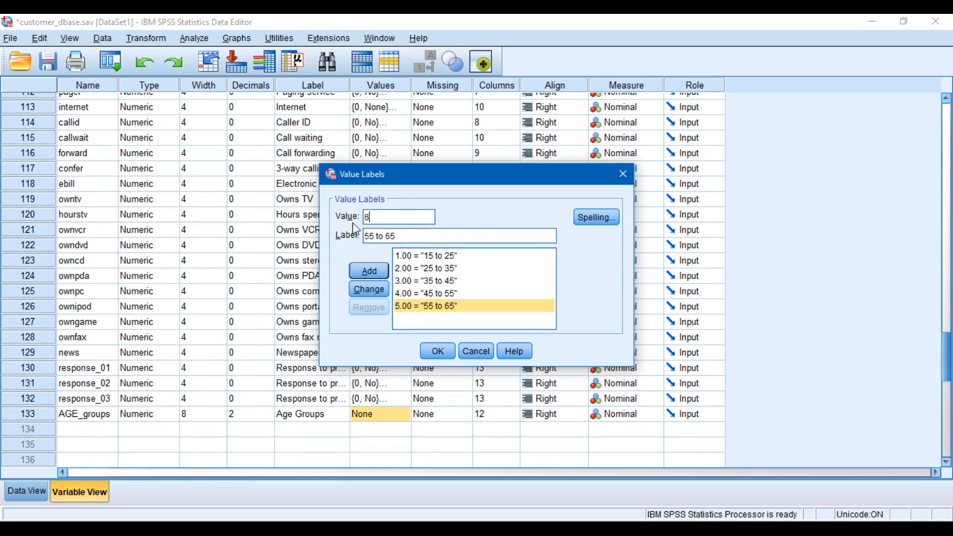
pyautogui.click(388, 236)
pyautogui.hotkey('shift', 'Home')
pyautogui.press('BackSpace')
pyautogui.write('and above')
pyautogui.click(371, 275)
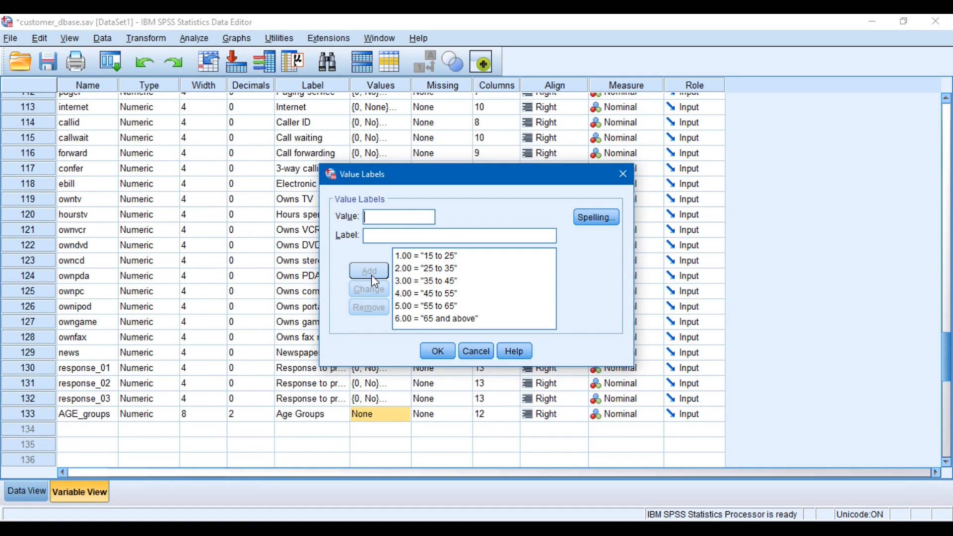
pyautogui.click(436, 350)
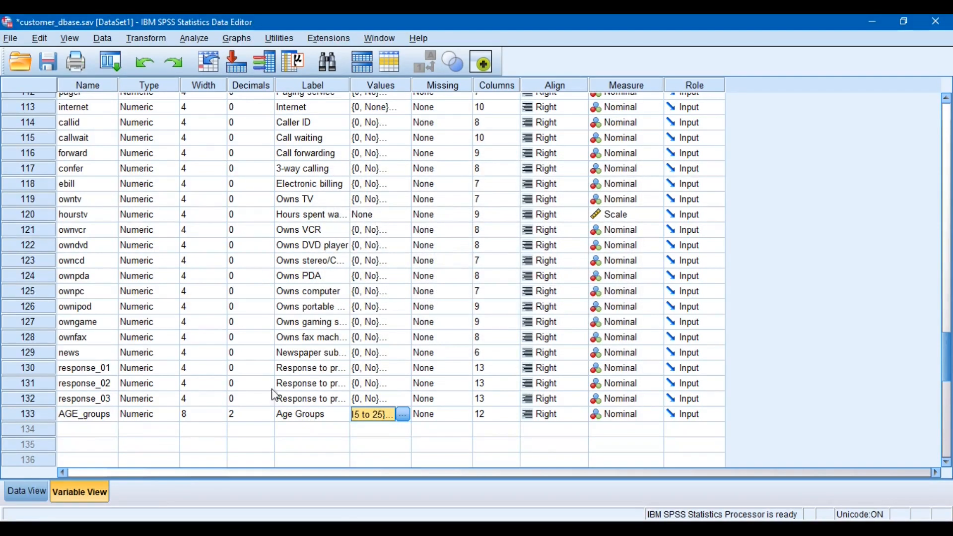
# Check the AGE_groups column in the data by switching its display between value labels and numeric codes
pyautogui.click(25, 492)
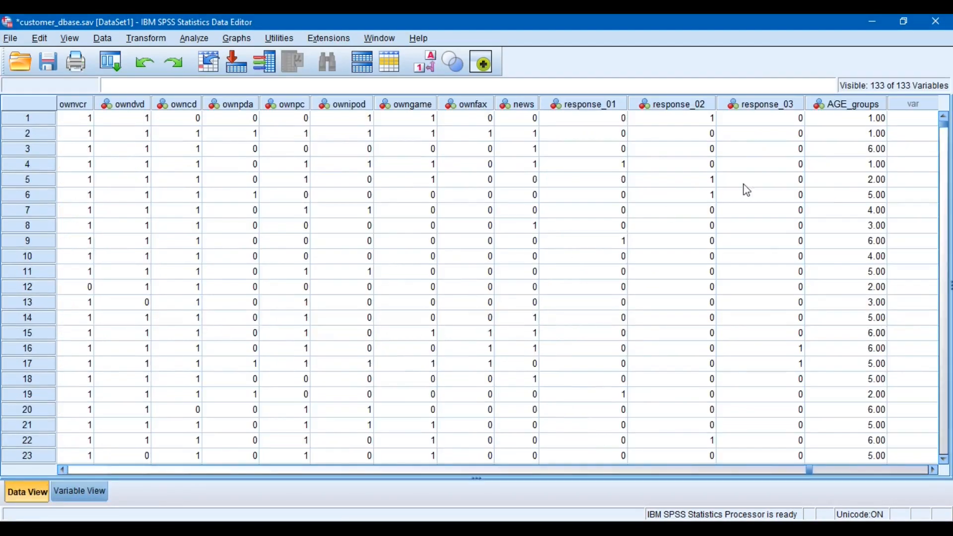
pyautogui.click(435, 71)
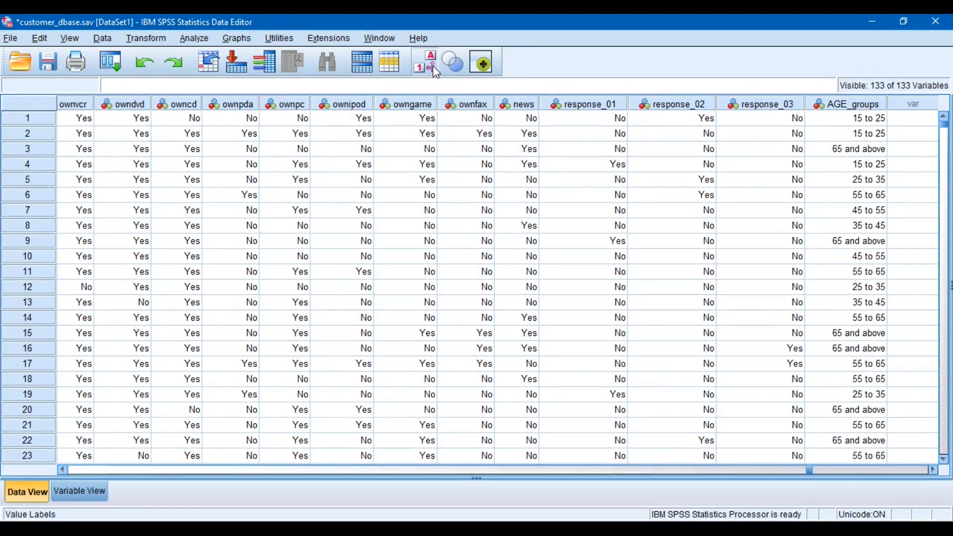
pyautogui.click(434, 69)
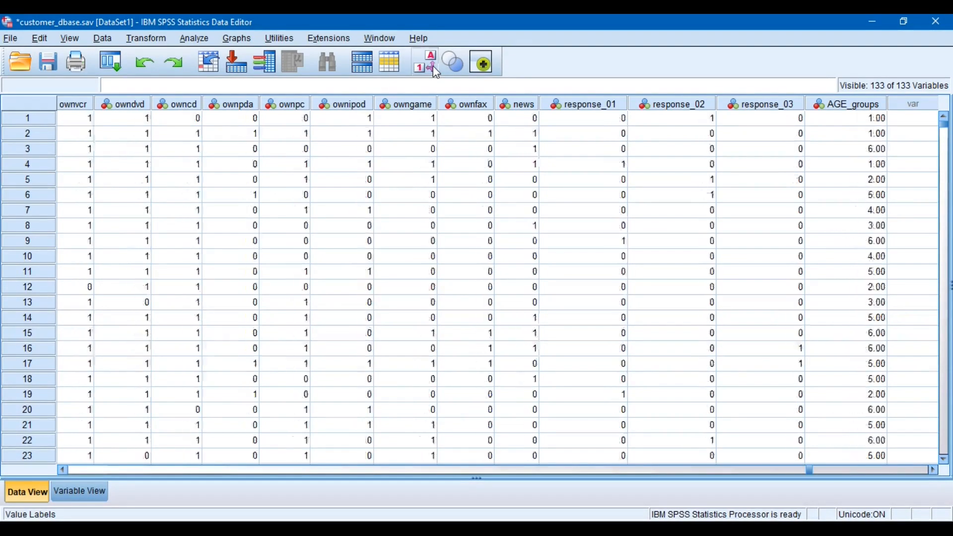
pyautogui.click(434, 69)
pyautogui.click(433, 65)
# Run Frequencies on Age Groups in place of Age in years, and close the output without saving it
pyautogui.click(194, 39)
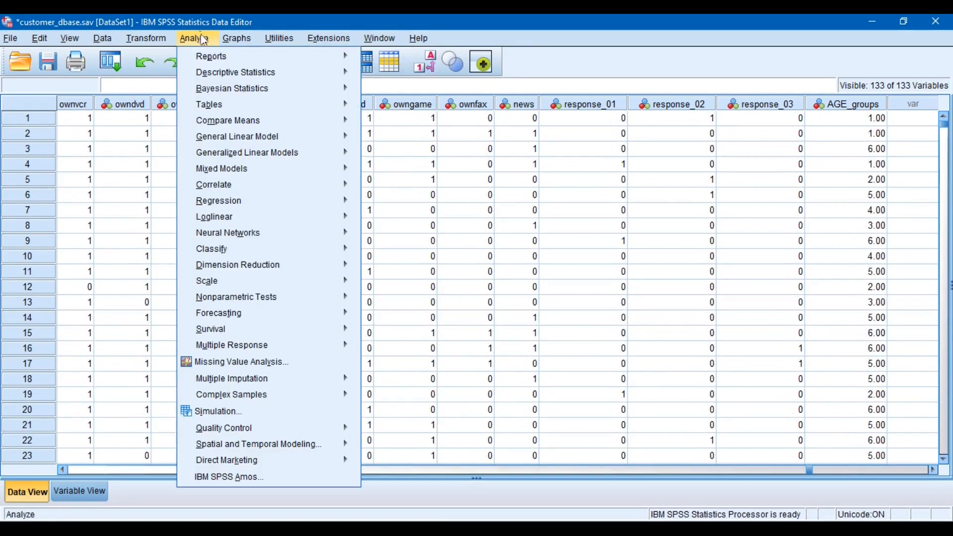
pyautogui.moveTo(218, 73)
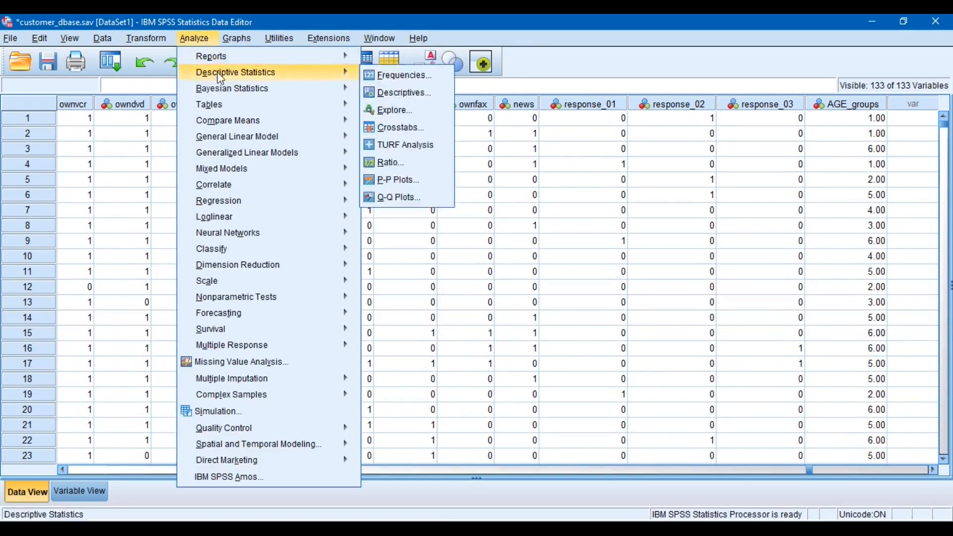
pyautogui.click(378, 79)
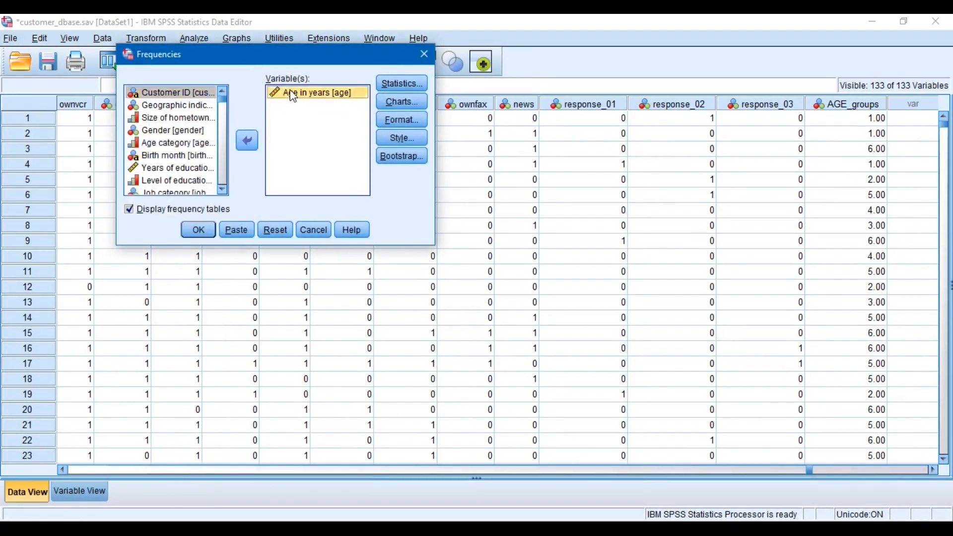
pyautogui.doubleClick(289, 91)
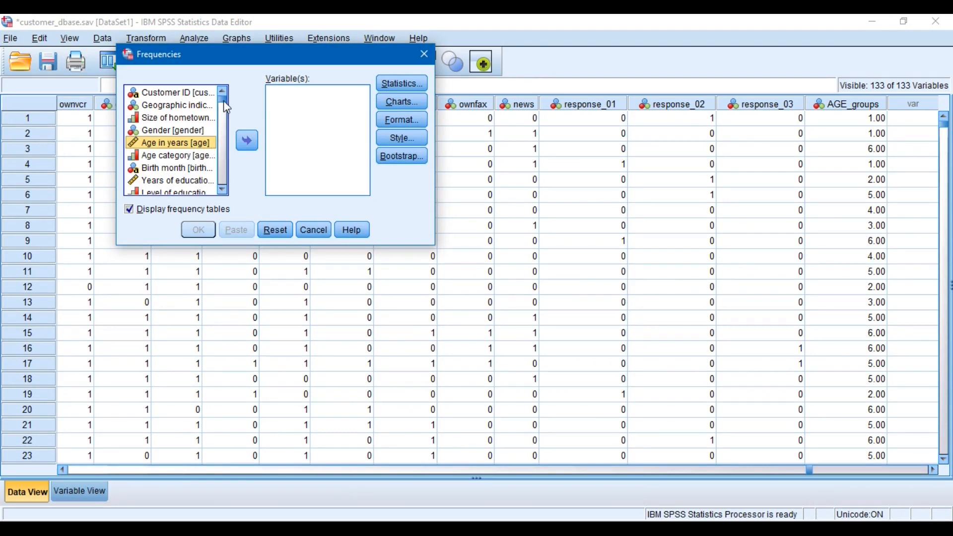
pyautogui.moveTo(224, 100); pyautogui.dragTo(225, 227)
pyautogui.click(189, 190)
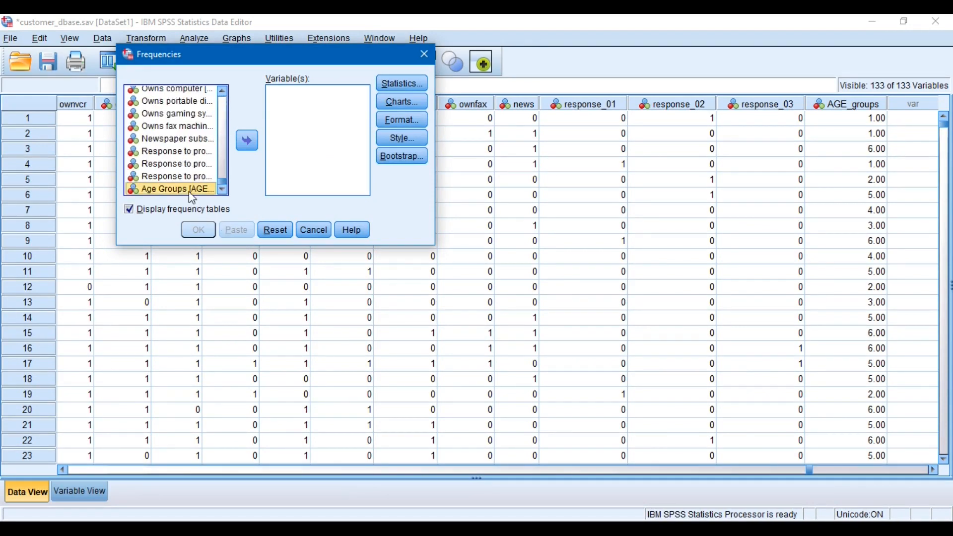
pyautogui.click(247, 141)
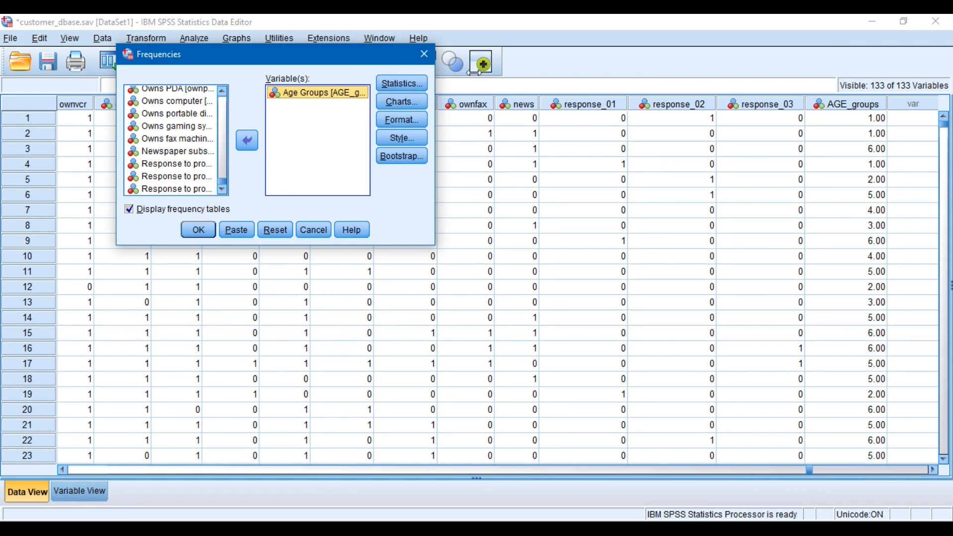
pyautogui.moveTo(436, 78); pyautogui.dragTo(724, 80)
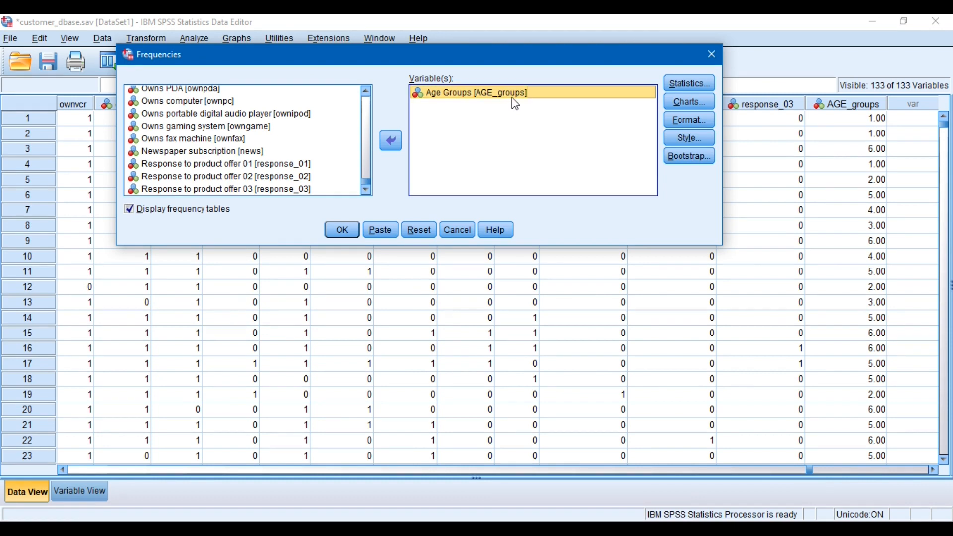
pyautogui.click(343, 231)
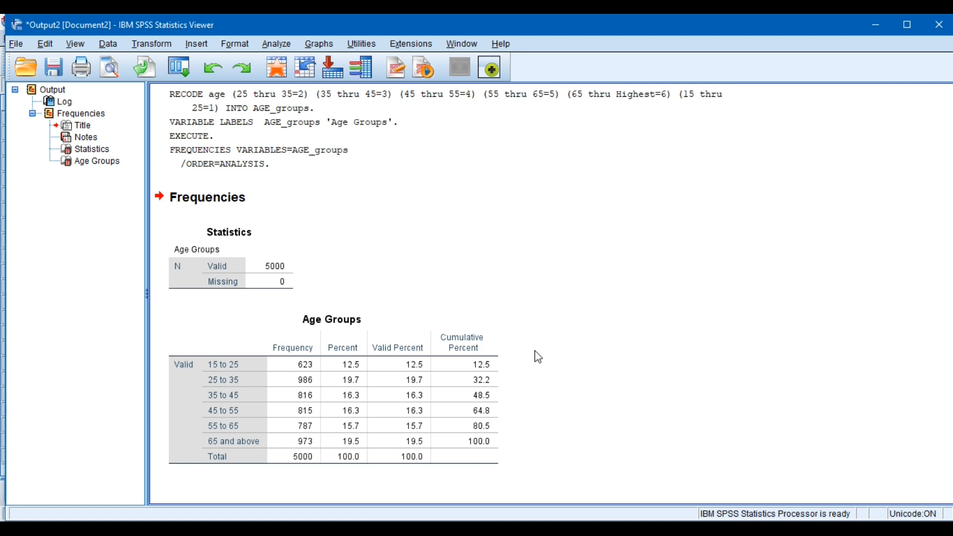
pyautogui.click(939, 25)
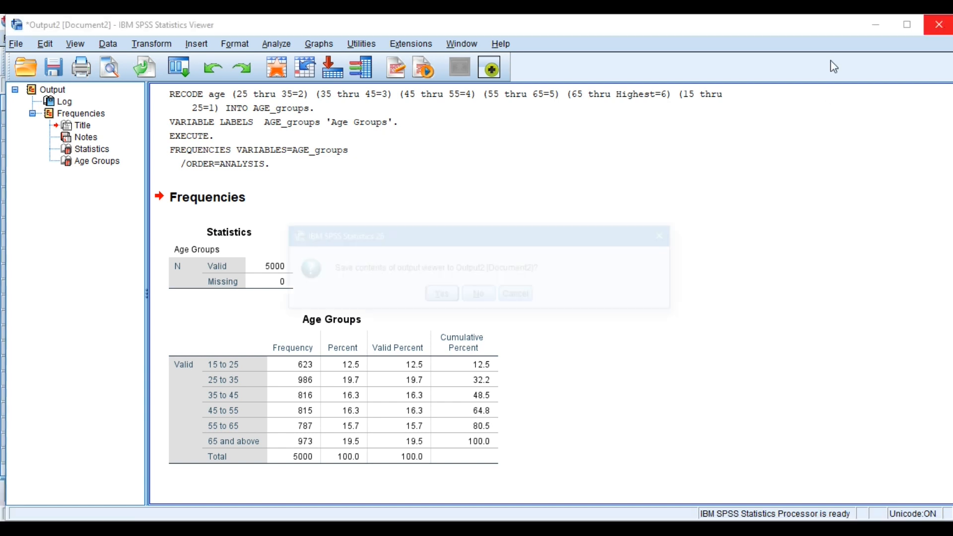
pyautogui.click(476, 300)
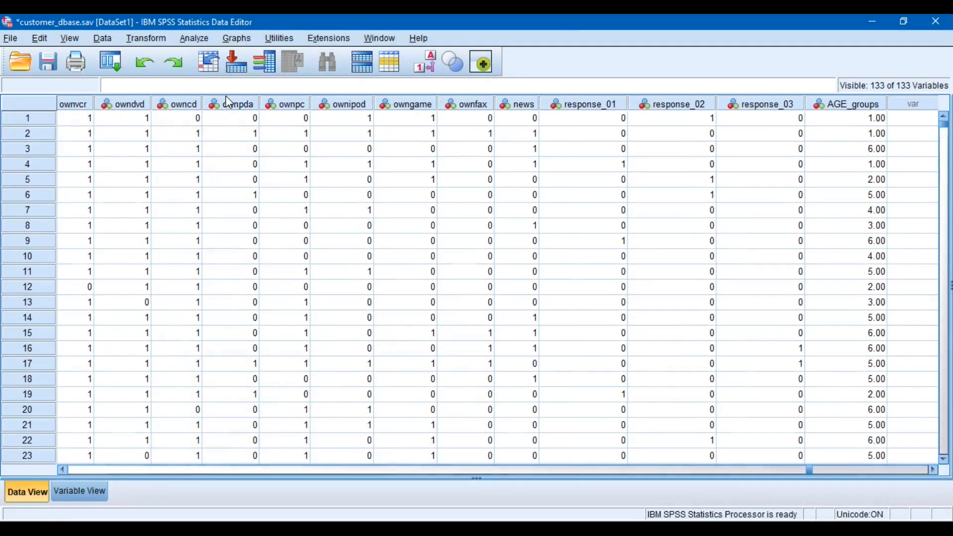
# Set up Frequencies for Age Groups with the mean, mode and variance as the requested statistics
pyautogui.click(200, 39)
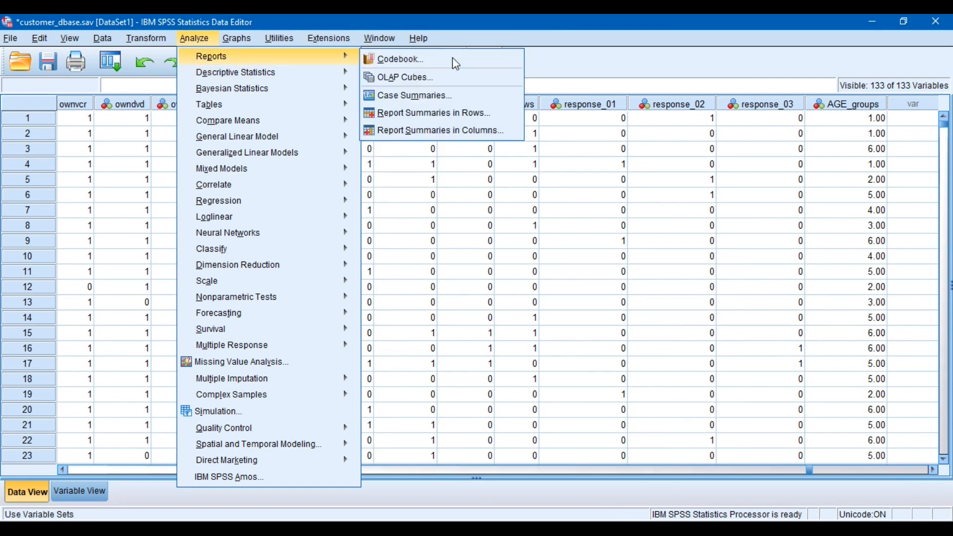
pyautogui.moveTo(337, 74)
pyautogui.click(386, 81)
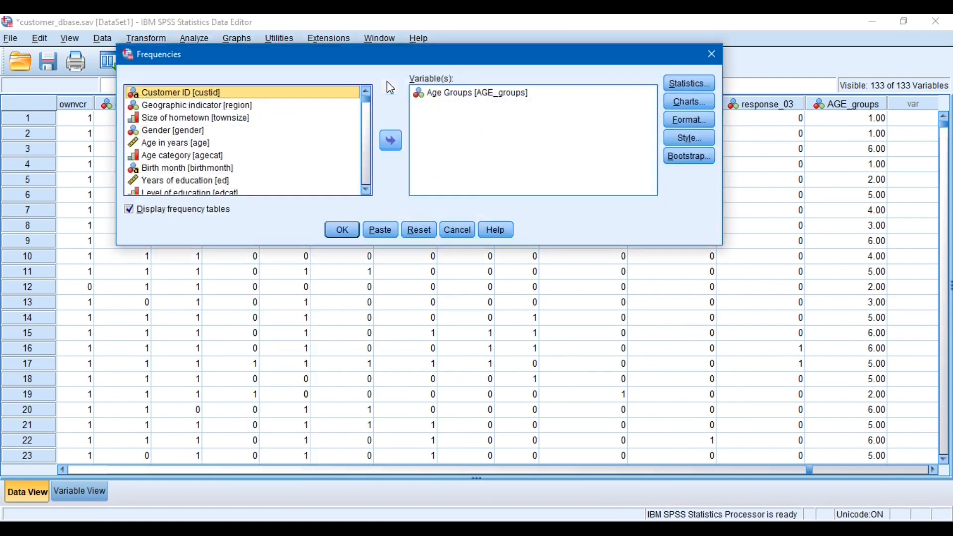
pyautogui.click(685, 88)
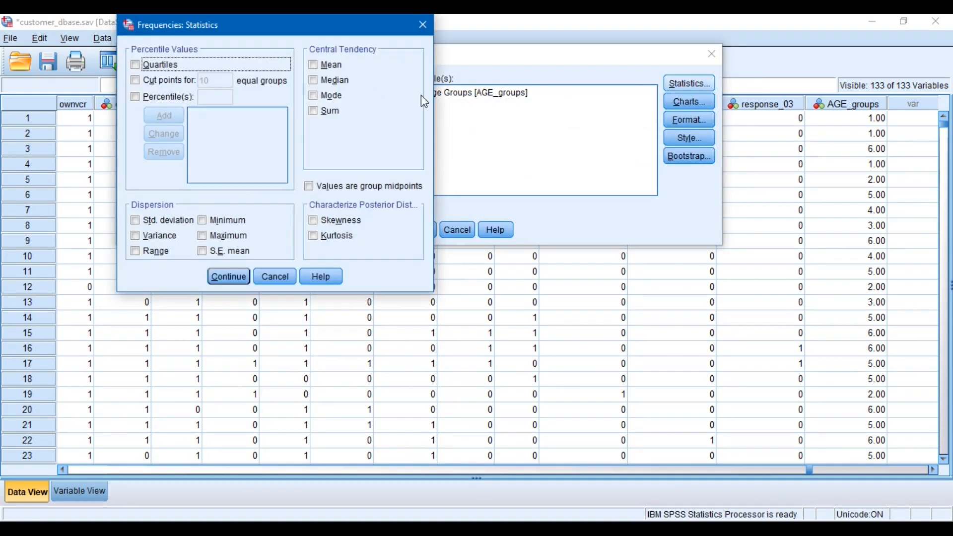
pyautogui.click(324, 65)
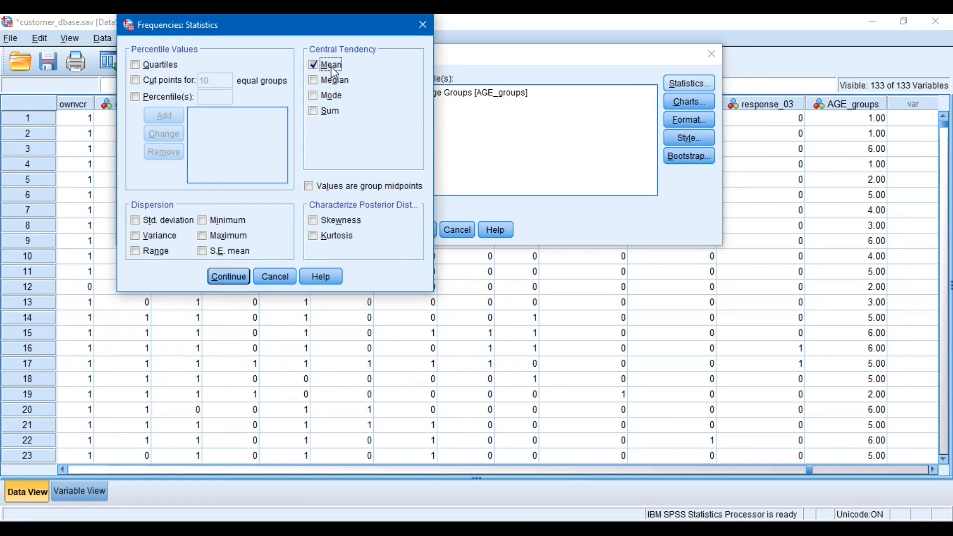
pyautogui.click(333, 99)
pyautogui.click(136, 236)
pyautogui.click(235, 279)
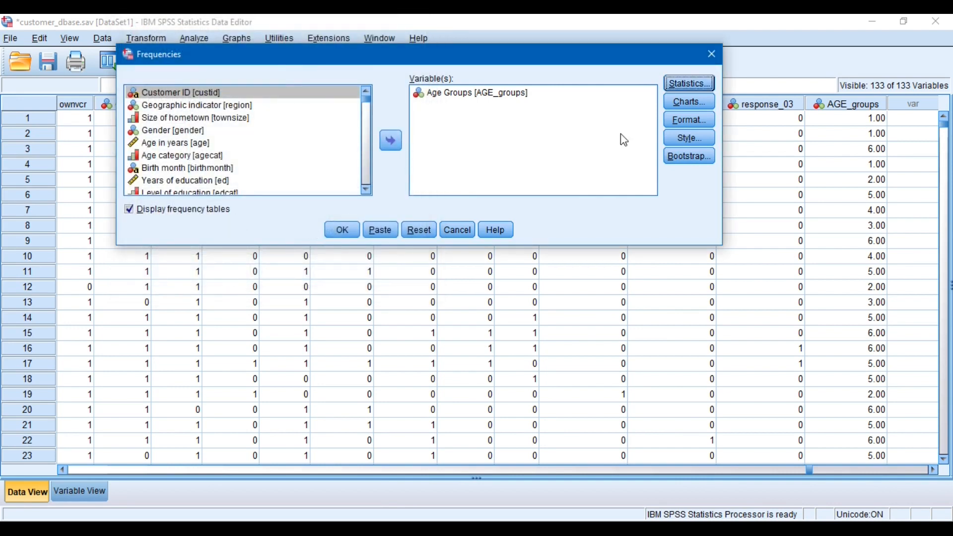
# Run the Age Groups frequencies with a histogram that shows the normal curve, and review the output tables and chart
pyautogui.click(700, 100)
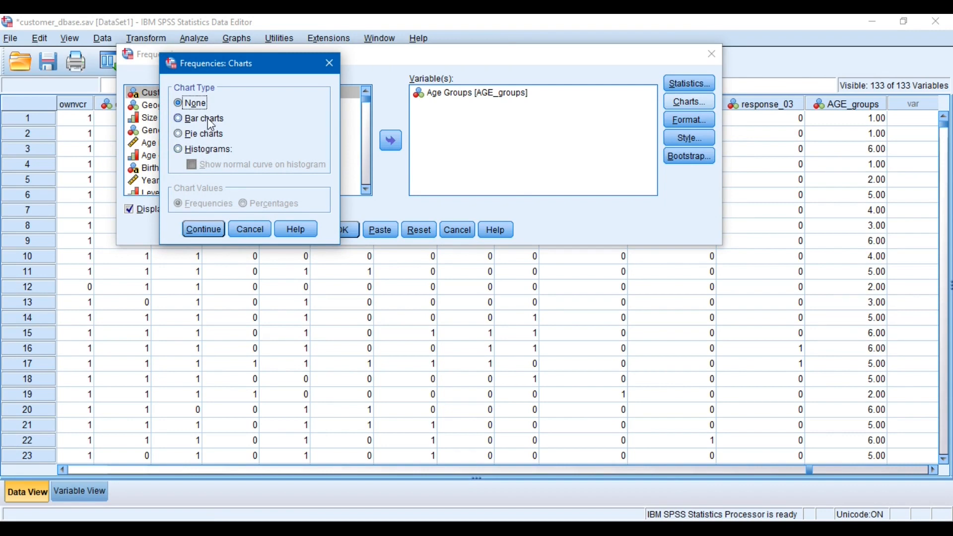
pyautogui.click(214, 151)
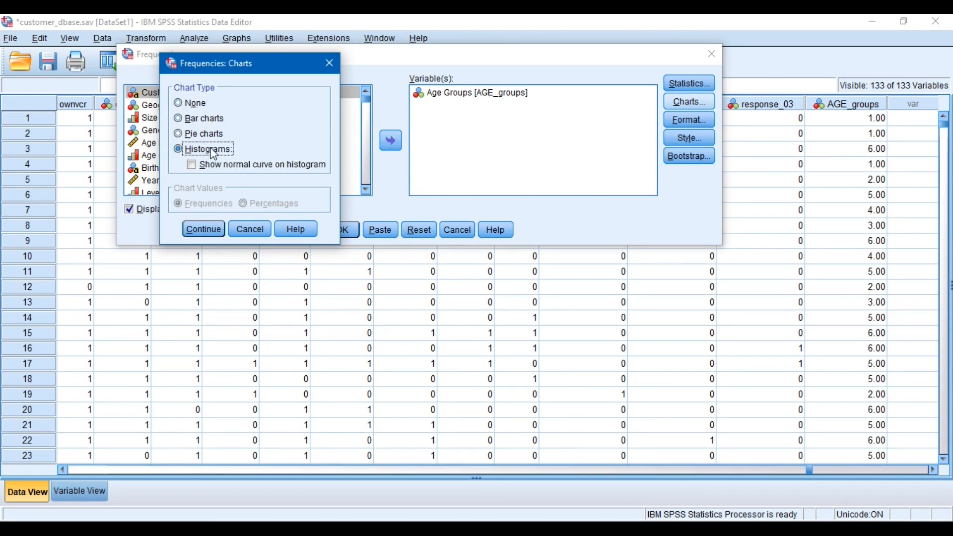
pyautogui.click(213, 165)
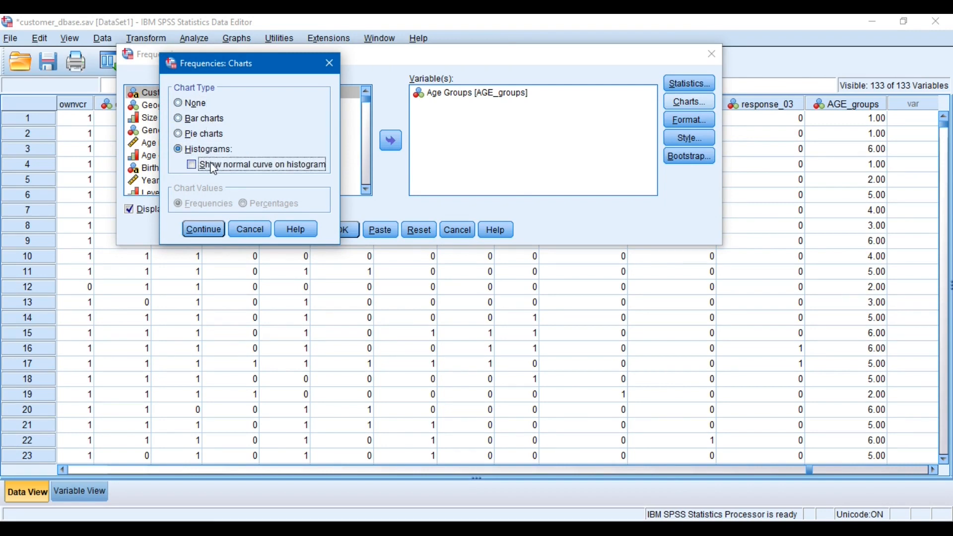
pyautogui.click(191, 230)
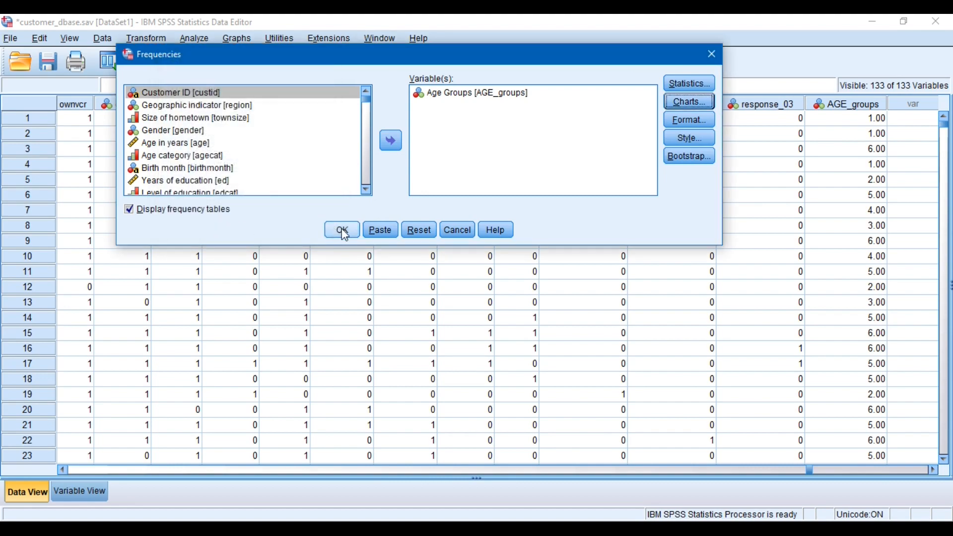
pyautogui.click(344, 231)
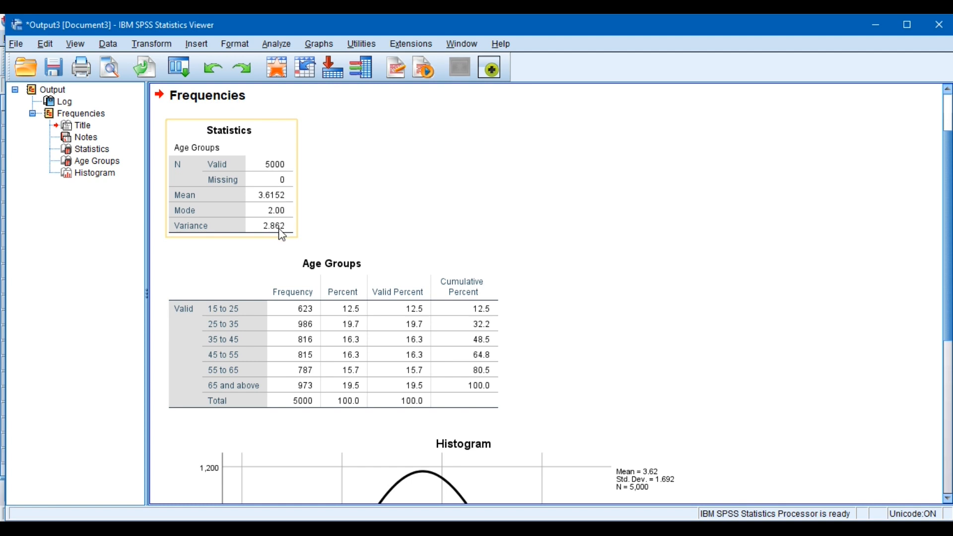
pyautogui.scroll(-1, 948, 240)
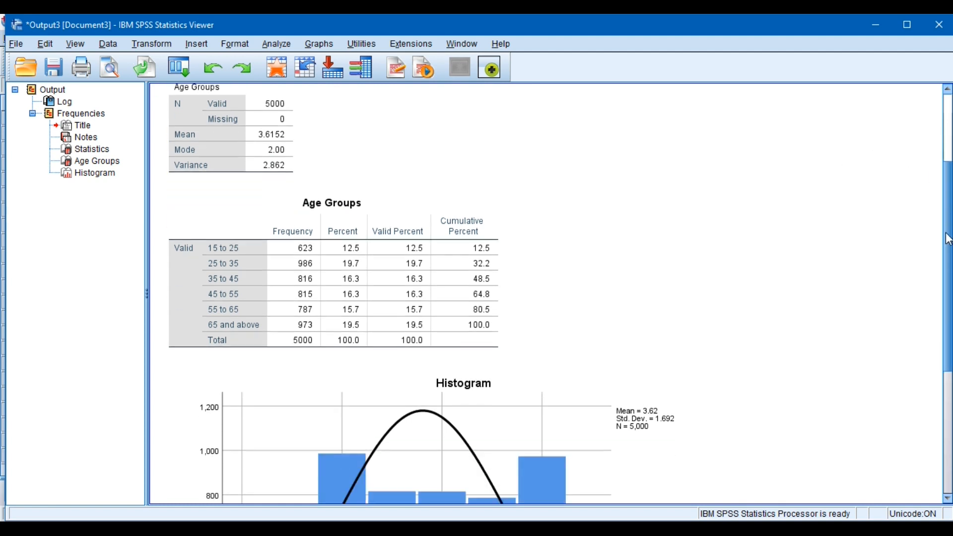
pyautogui.scroll(-3, 946, 278)
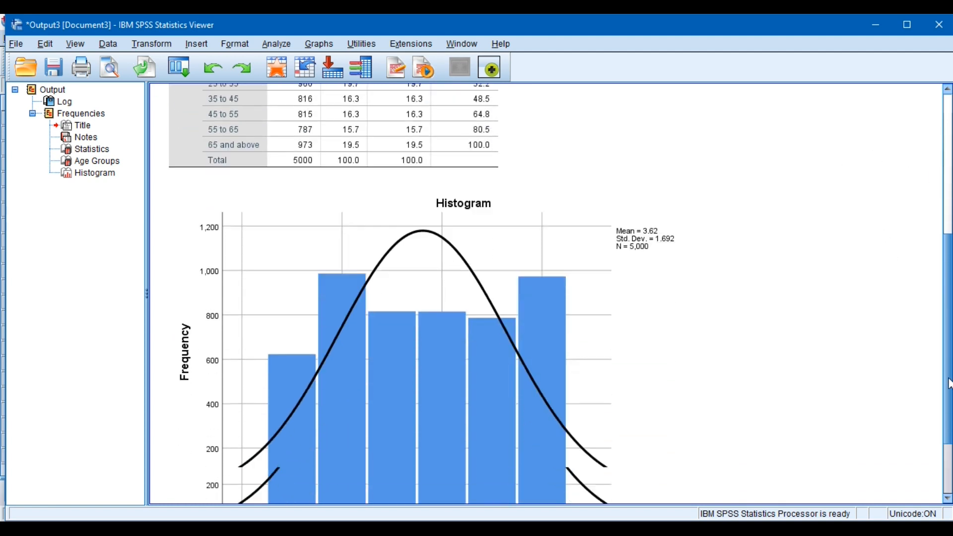
pyautogui.scroll(-1, 950, 384)
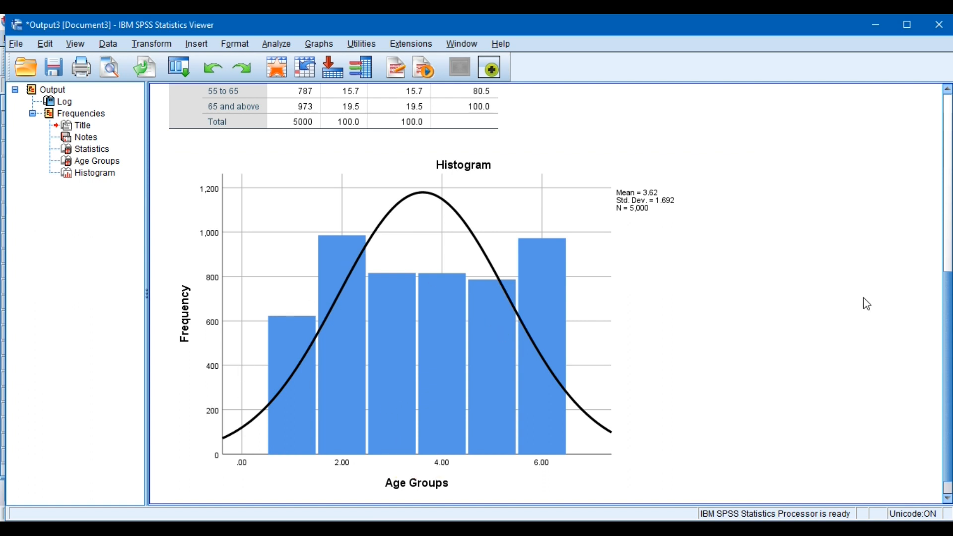
pyautogui.moveTo(949, 361); pyautogui.dragTo(949, 224)
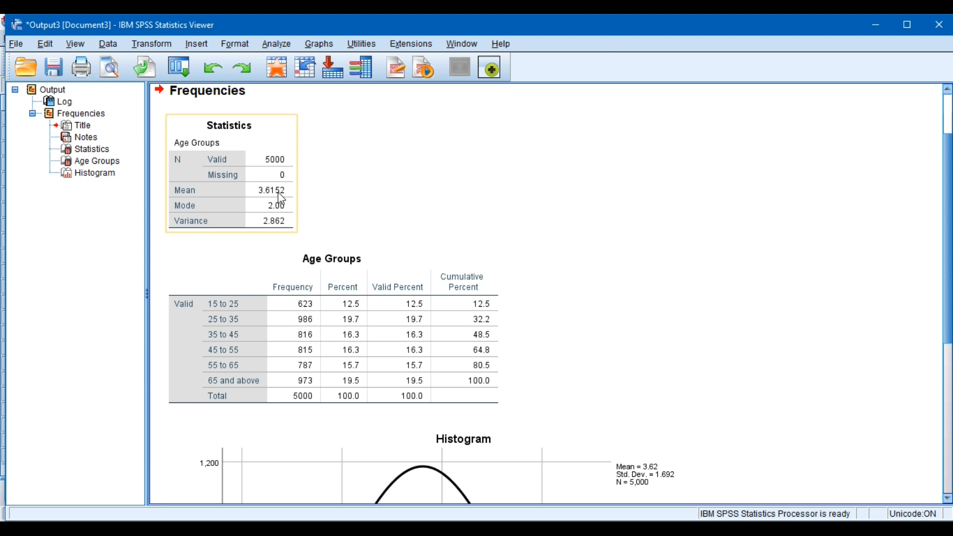
pyautogui.click(281, 198)
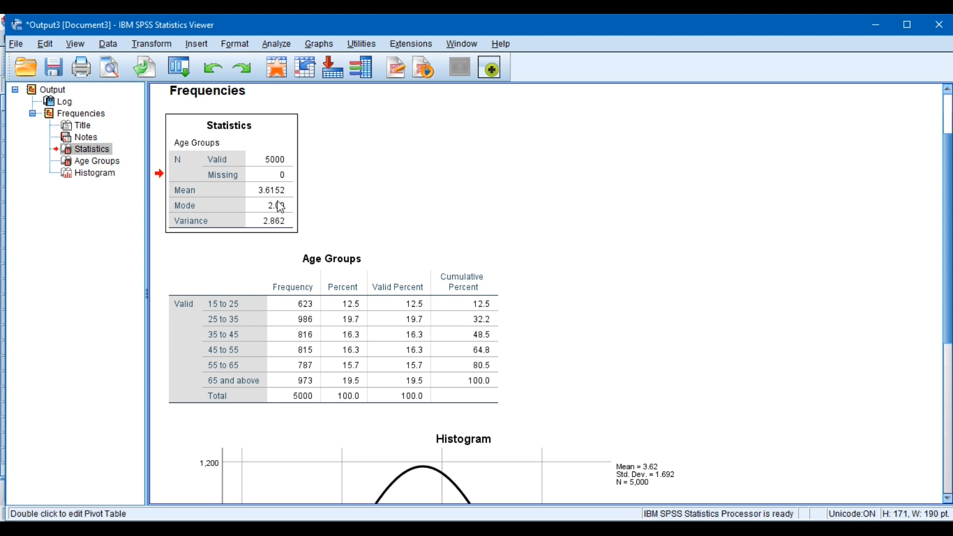
# Run Descriptives on the continuous variable Age in years with the default statistics
pyautogui.click(269, 46)
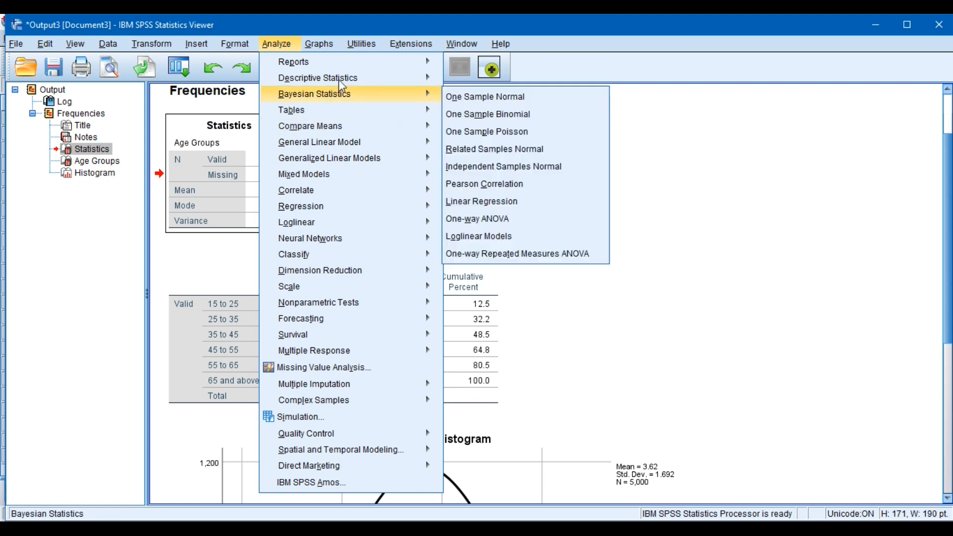
pyautogui.moveTo(398, 80)
pyautogui.click(467, 100)
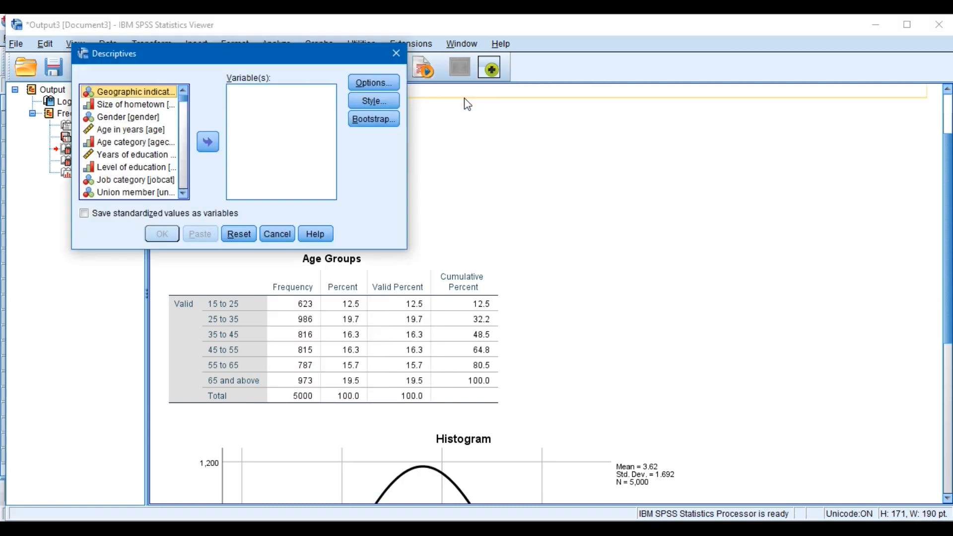
pyautogui.click(153, 130)
pyautogui.click(208, 144)
pyautogui.click(168, 241)
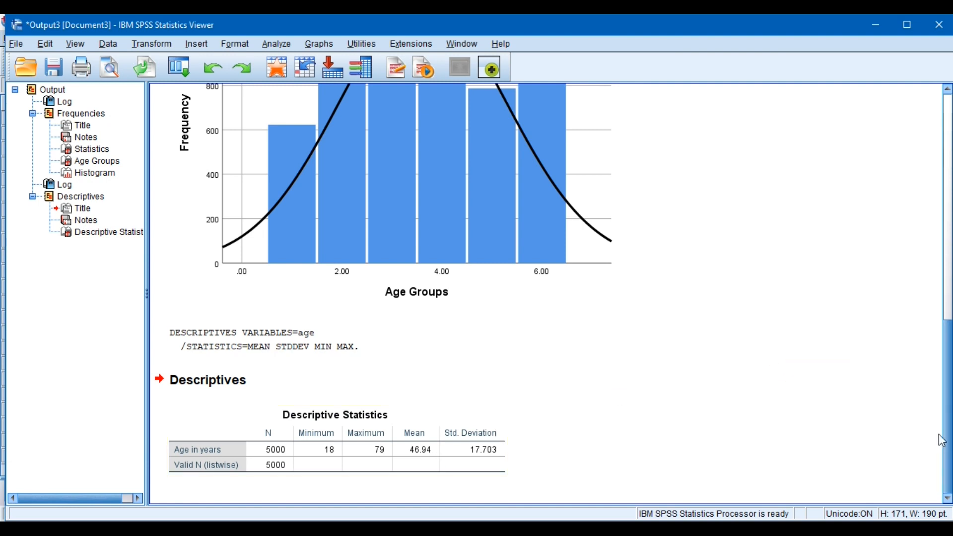
# Go back to the Age Groups statistics table for comparison, and close the output without saving it
pyautogui.moveTo(949, 433); pyautogui.dragTo(952, 173)
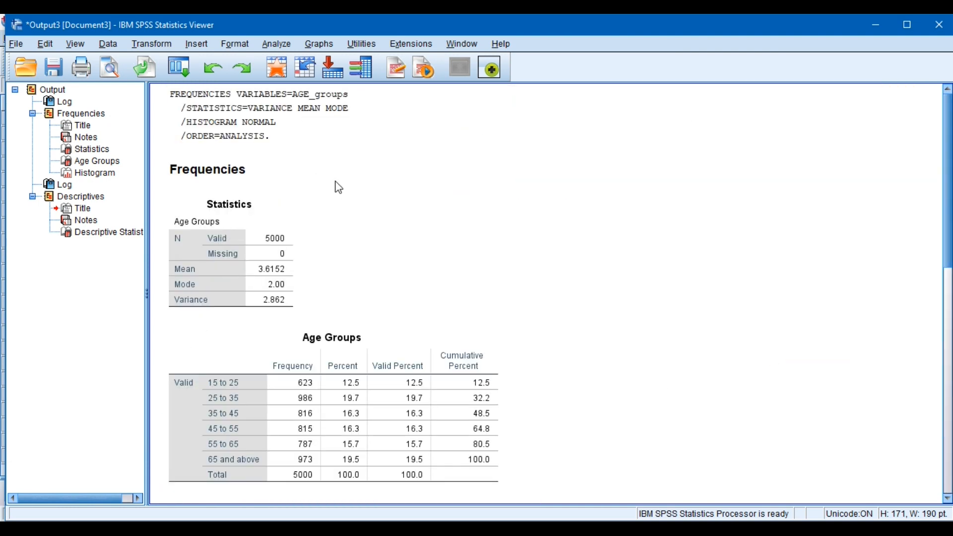
pyautogui.click(264, 257)
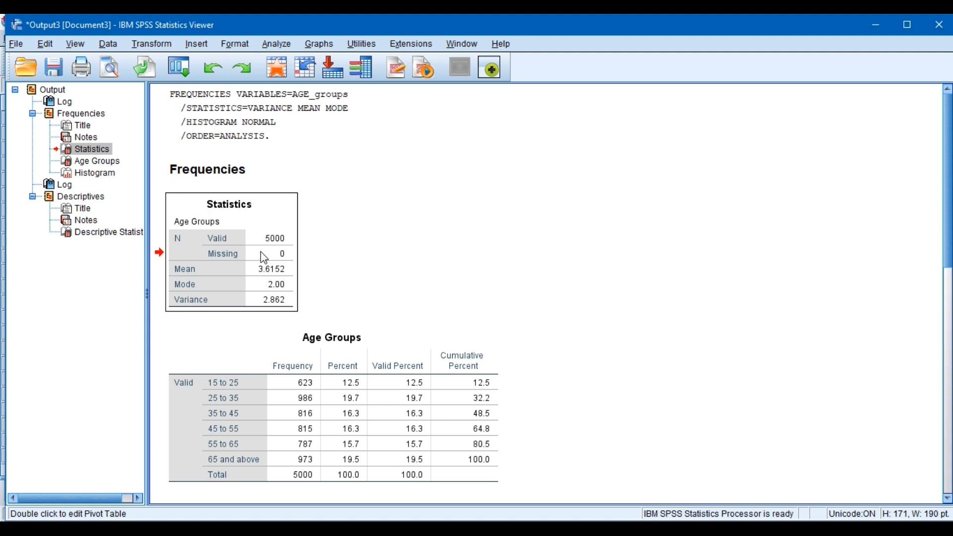
pyautogui.click(259, 260)
pyautogui.click(941, 25)
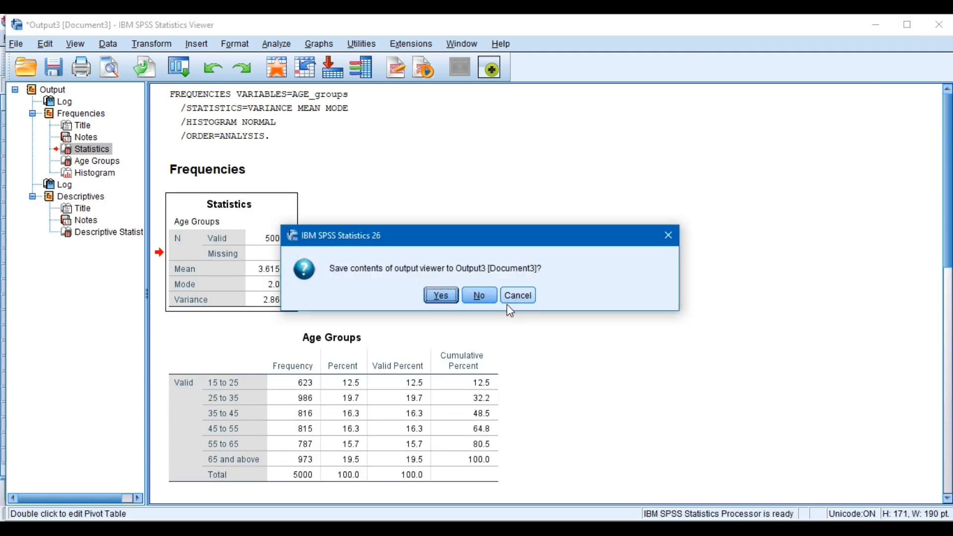
pyautogui.click(483, 297)
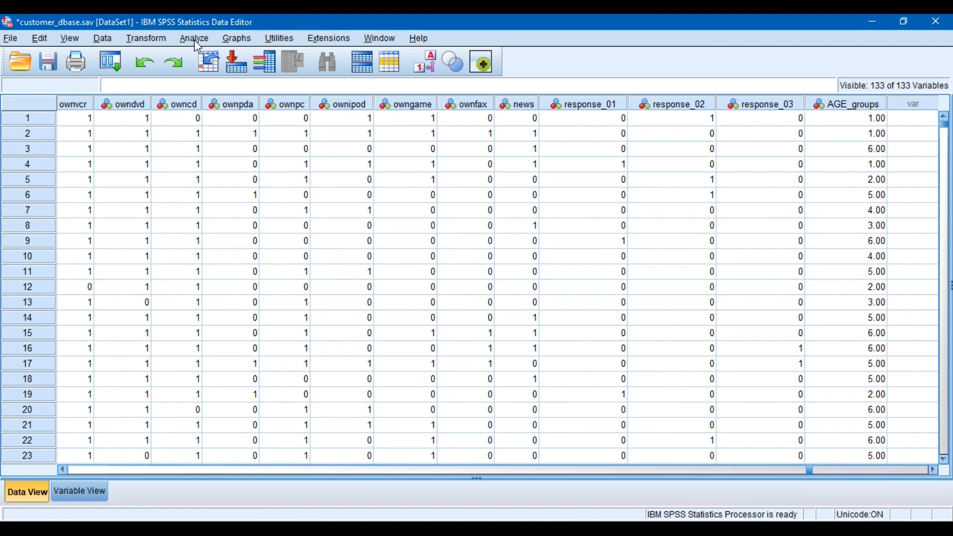
# Start Visual Binning with Age in years as the variable to bin and scan its data
pyautogui.click(152, 41)
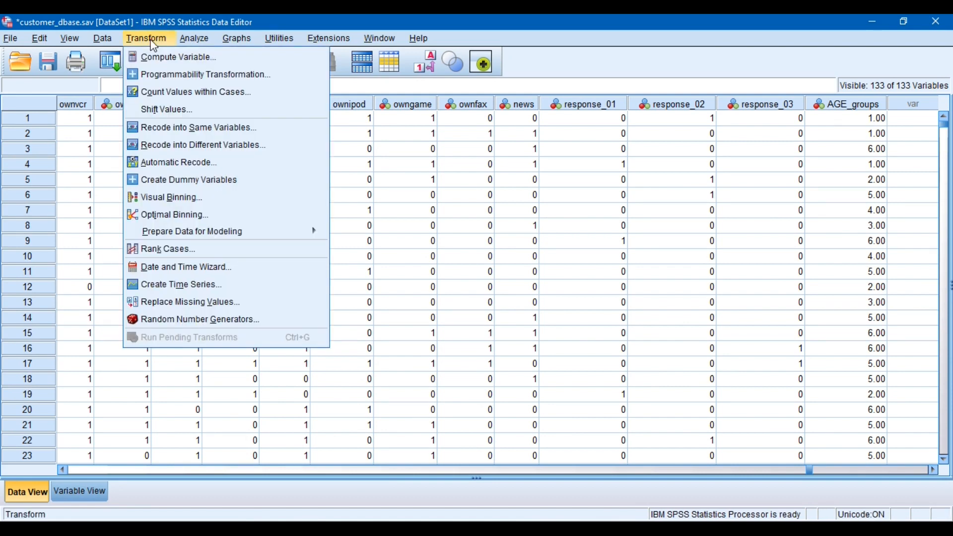
pyautogui.click(201, 206)
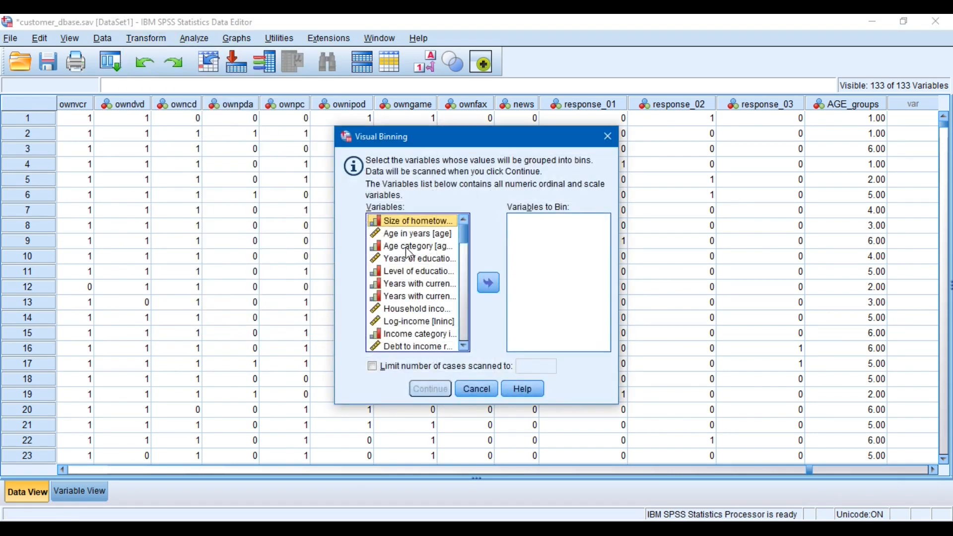
pyautogui.click(146, 38)
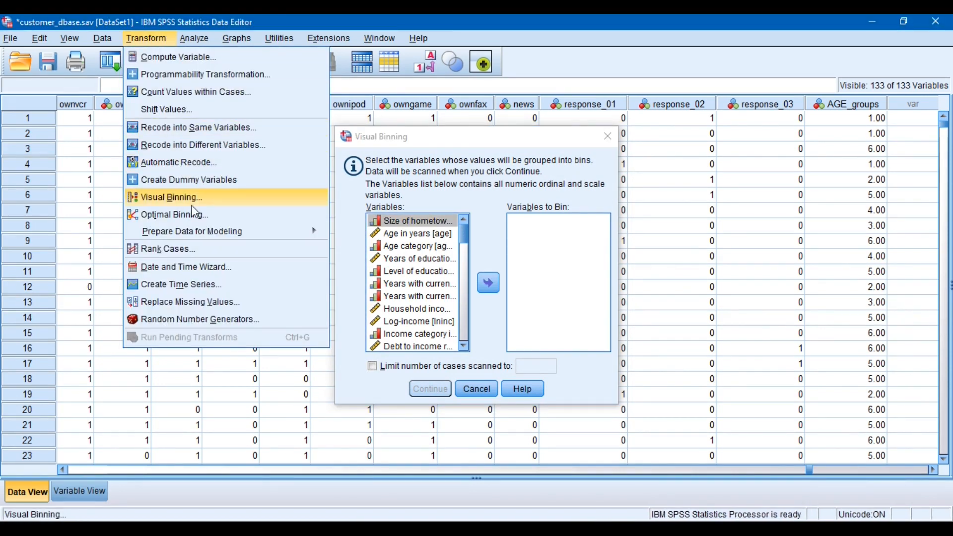
pyautogui.click(394, 238)
pyautogui.click(393, 234)
pyautogui.click(498, 288)
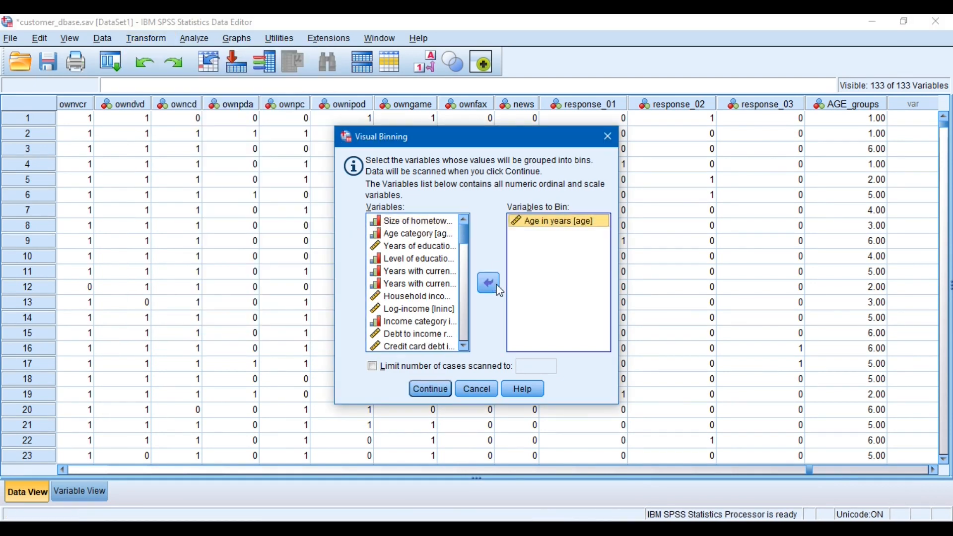
pyautogui.click(431, 389)
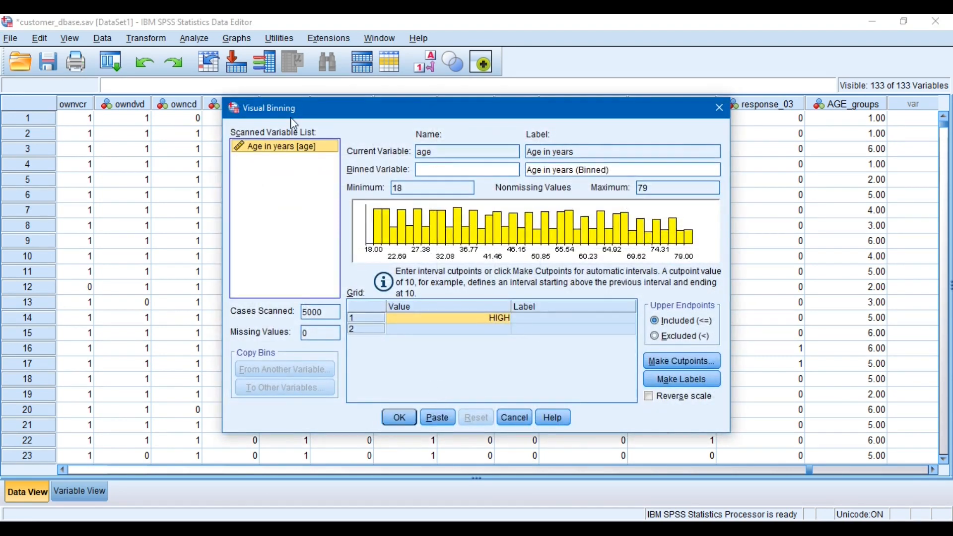
# Enlarge the Visual Binning dialog and name the binned variable Age.groups
pyautogui.moveTo(222, 96); pyautogui.dragTo(11, 48)
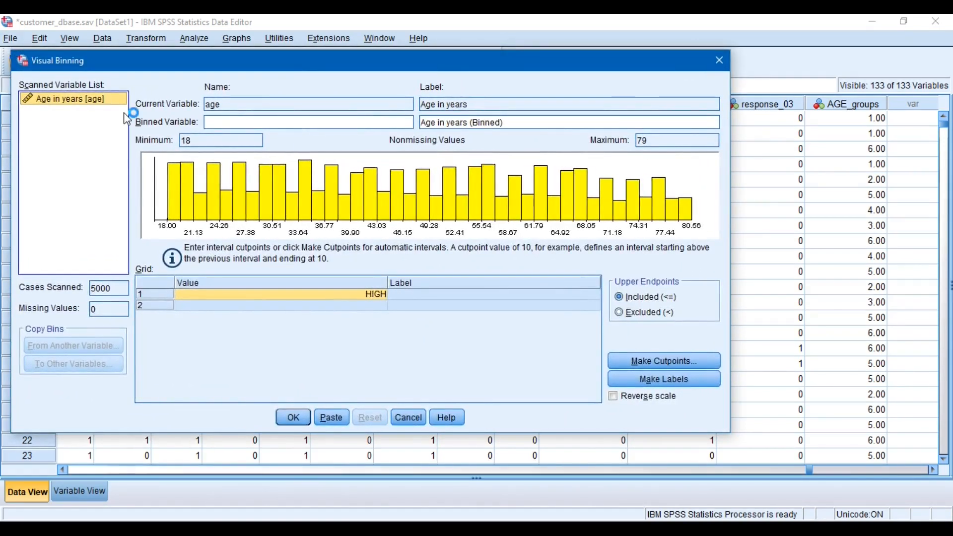
pyautogui.click(242, 123)
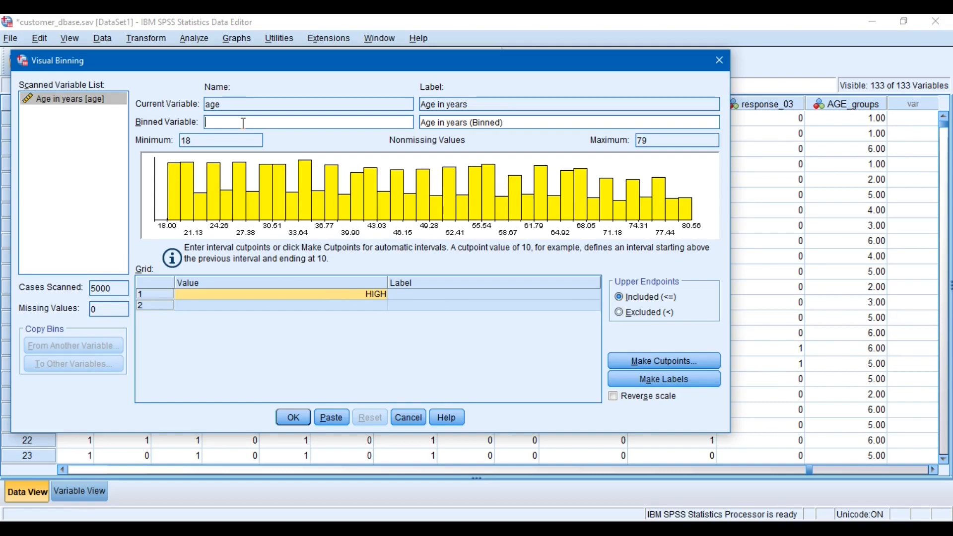
pyautogui.write('Age.grou')
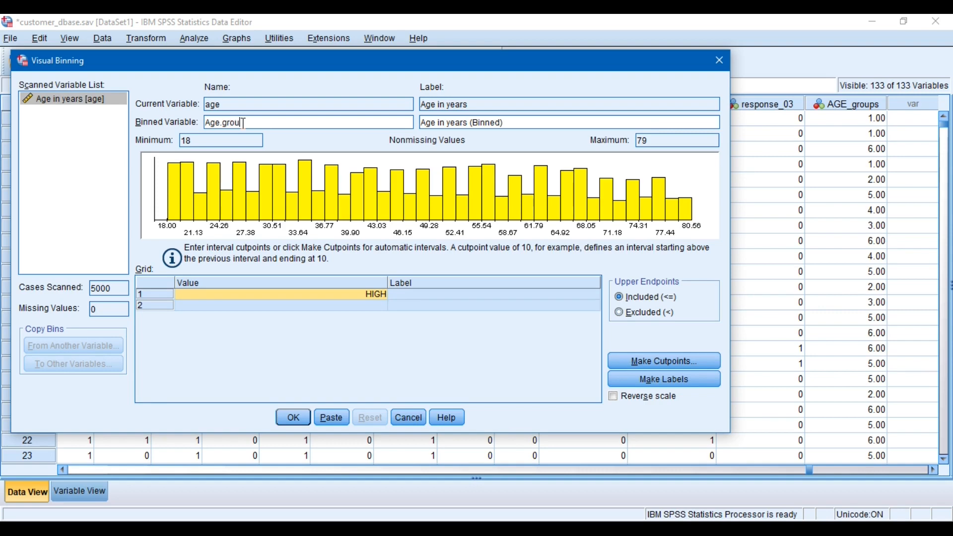
pyautogui.write('ps')
# Enter 18 as the first cutpoint value in the binning grid
pyautogui.click(364, 295)
pyautogui.write('18')
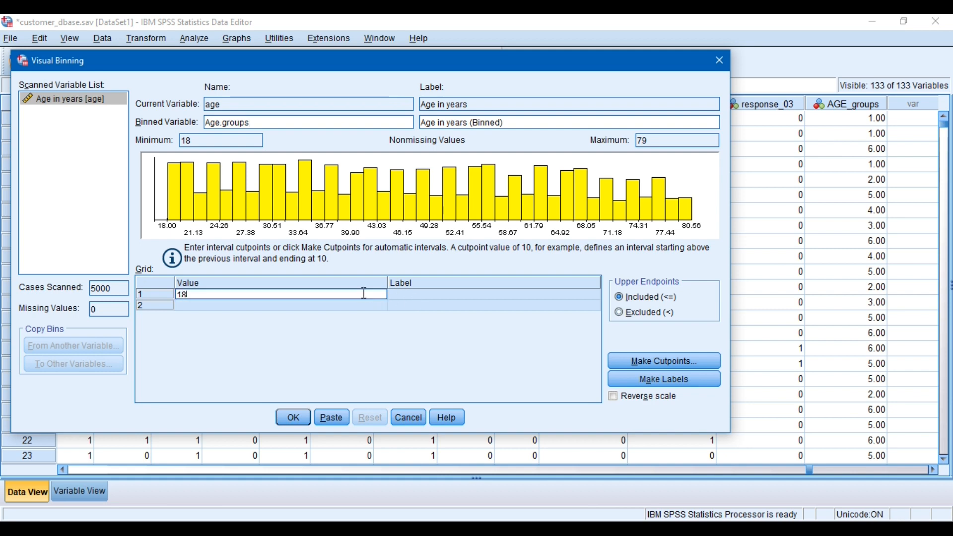
pyautogui.click(401, 306)
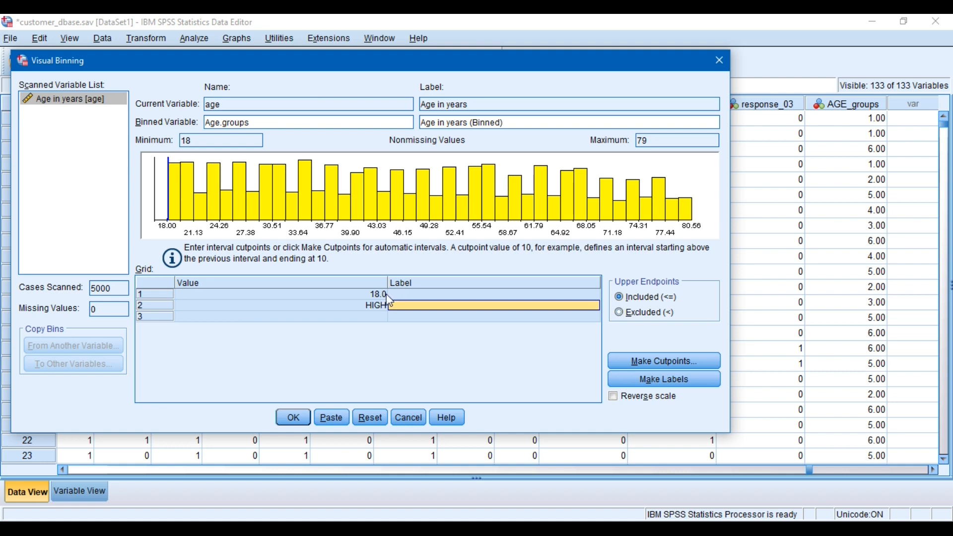
# Set the first cutpoint in the binning grid to 25
pyautogui.click(378, 294)
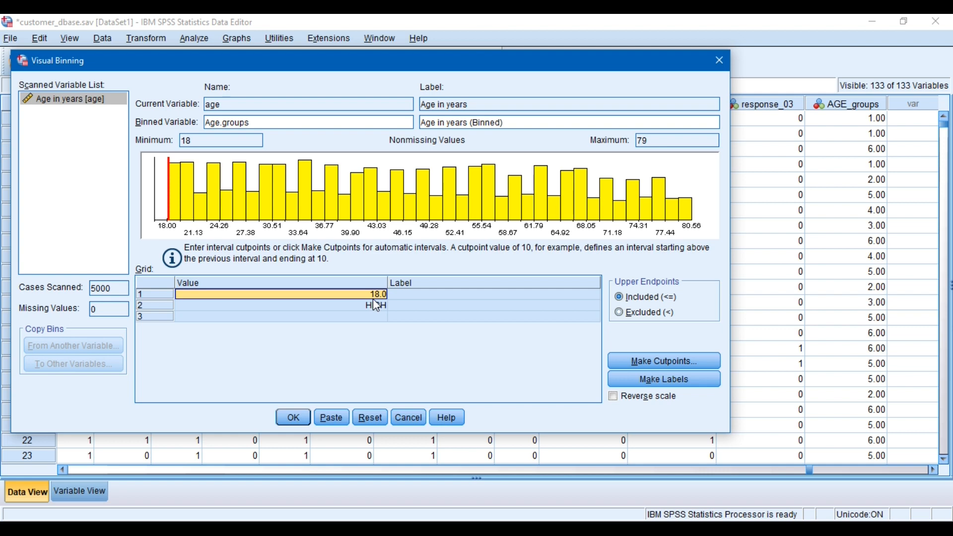
pyautogui.write('25')
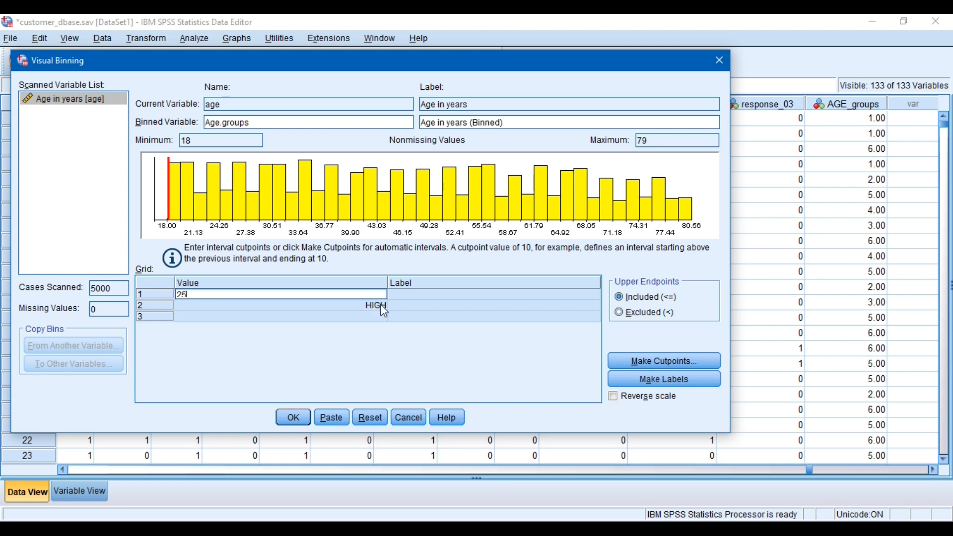
pyautogui.press('Return')
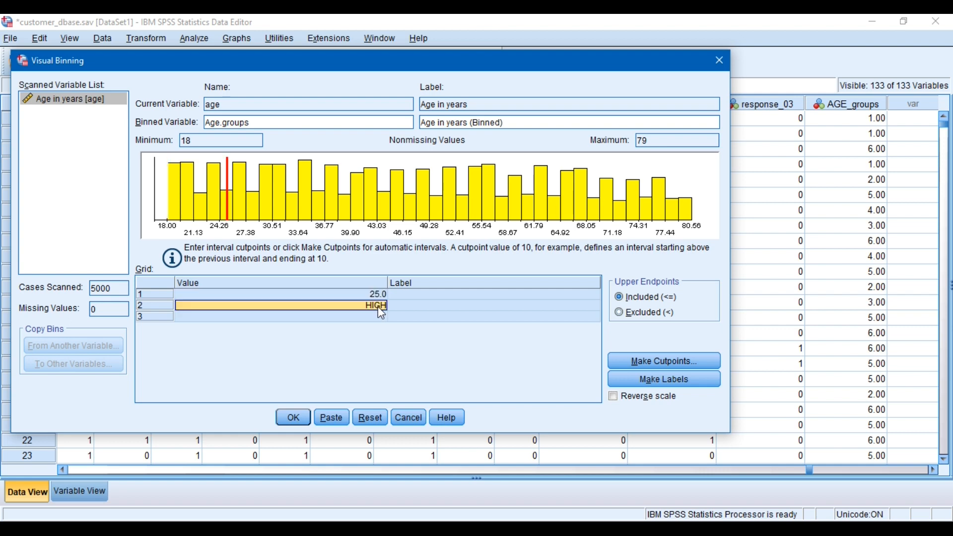
# Enter 35, 45, 55 and 65 as the second to fifth cutpoint values in the binning grid
pyautogui.write('35')
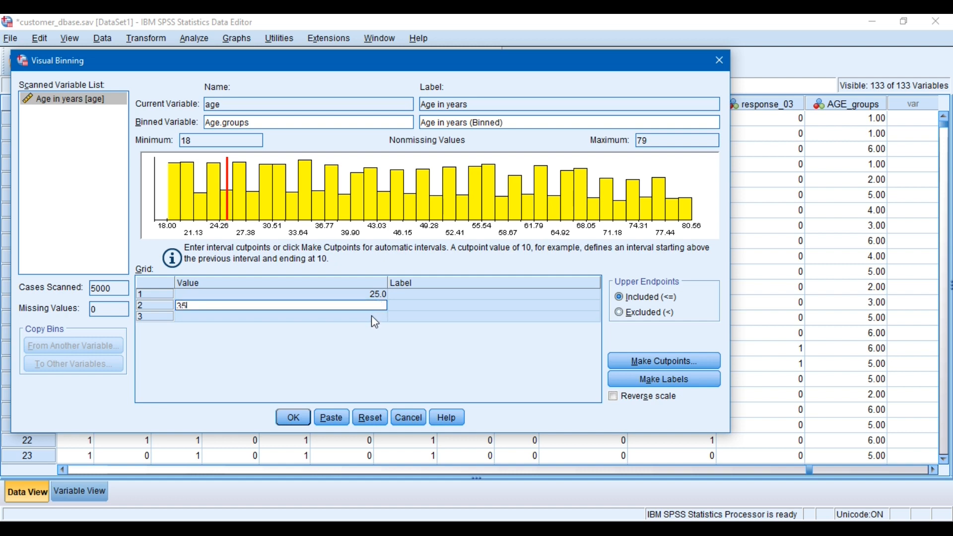
pyautogui.press('Return')
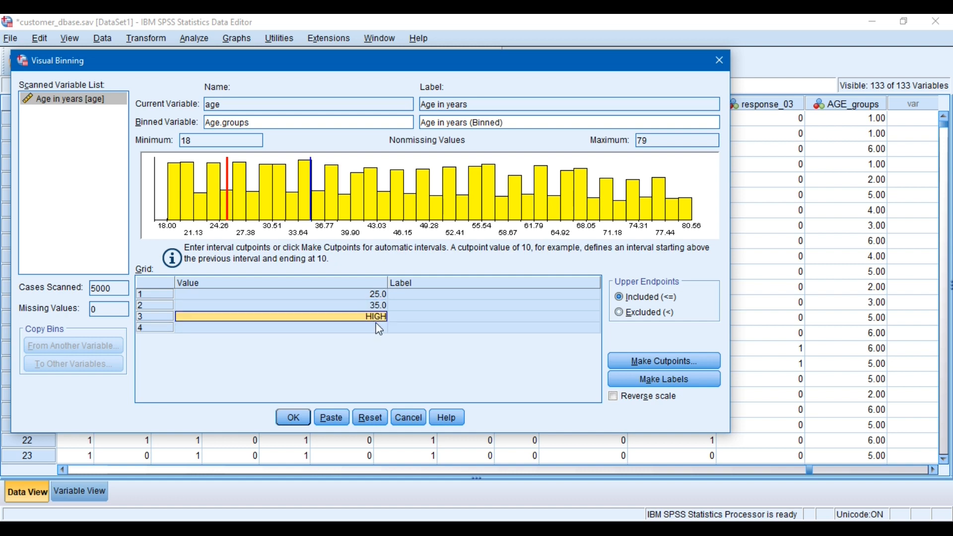
pyautogui.write('45')
pyautogui.press('Return')
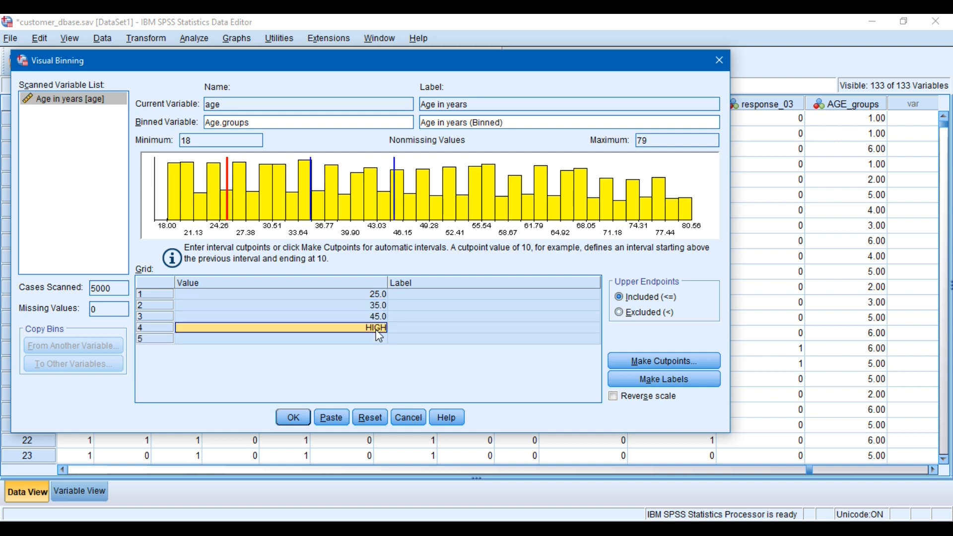
pyautogui.write('55')
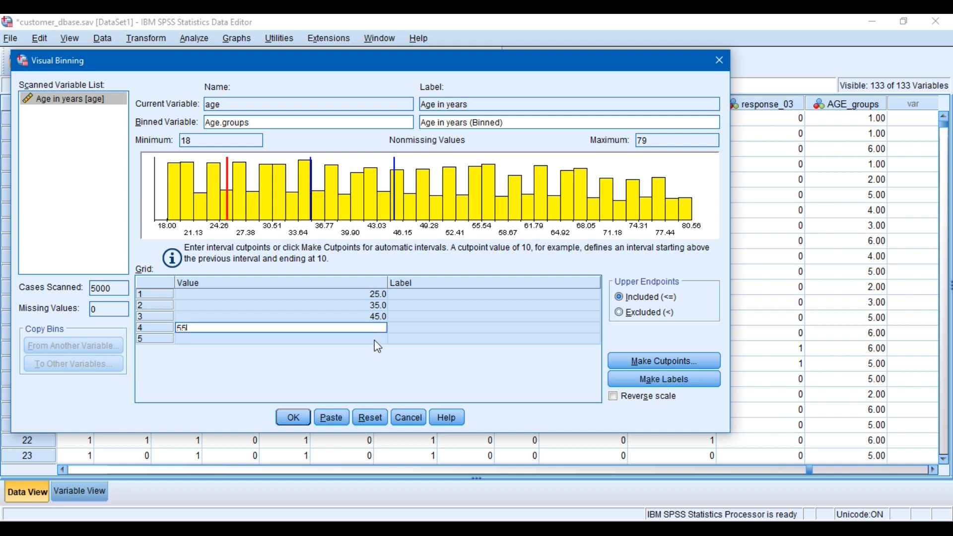
pyautogui.press('Return')
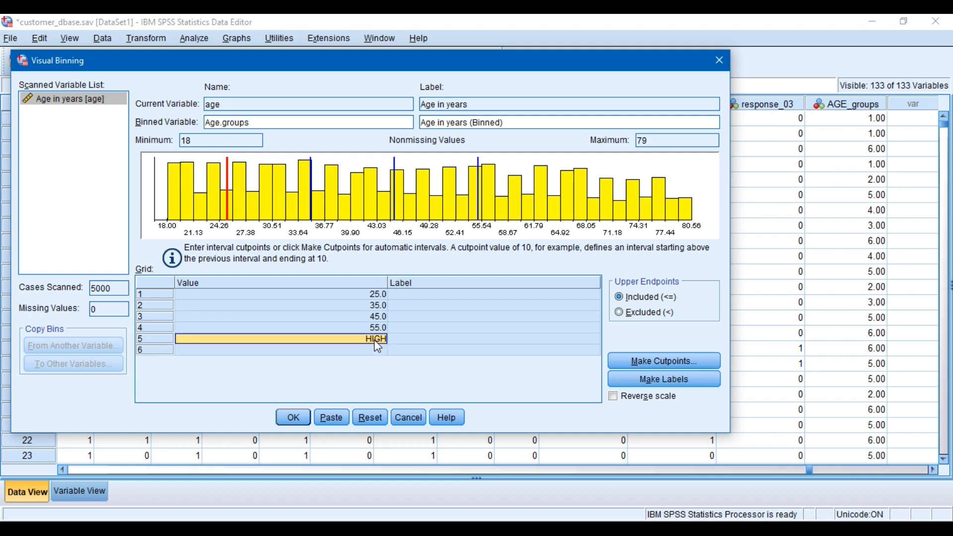
pyautogui.write('65')
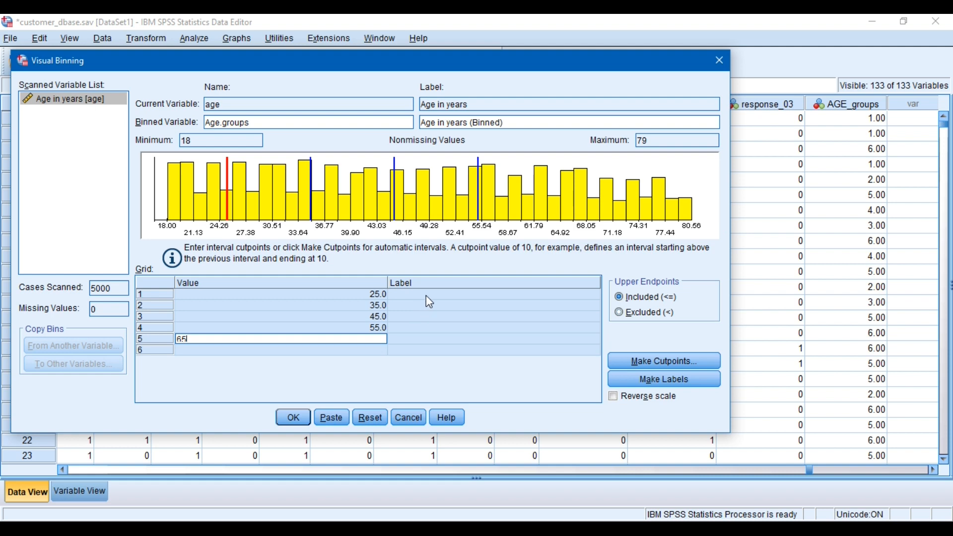
# Label the first three bins "15 to 25", "25 to 35" and "35 to 45" in the binning grid
pyautogui.click(427, 296)
pyautogui.write('15 to ')
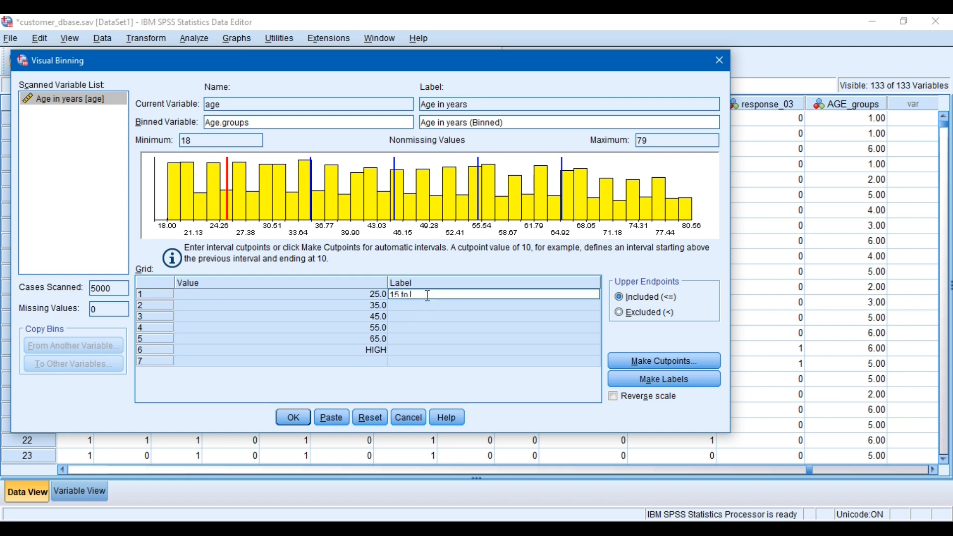
pyautogui.write('25')
pyautogui.click(423, 307)
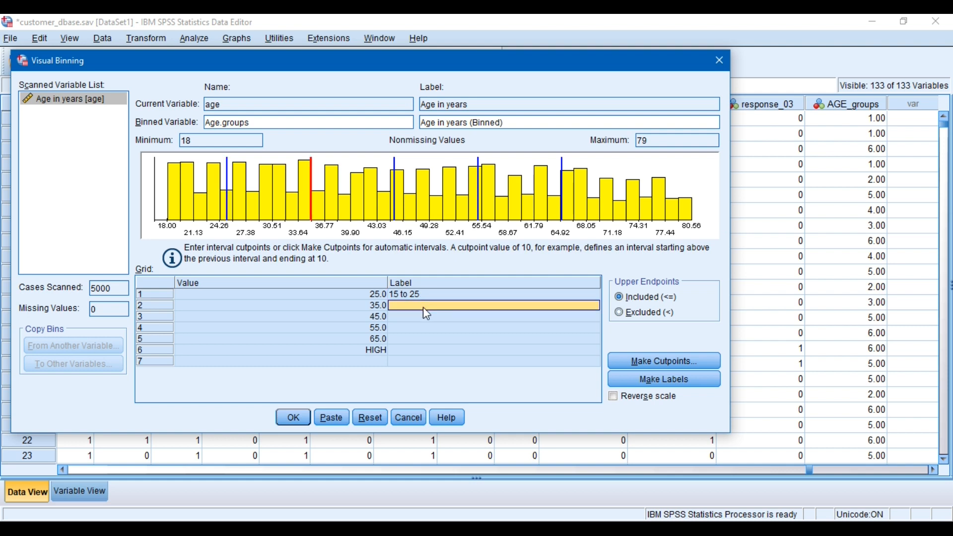
pyautogui.write('25 to 35')
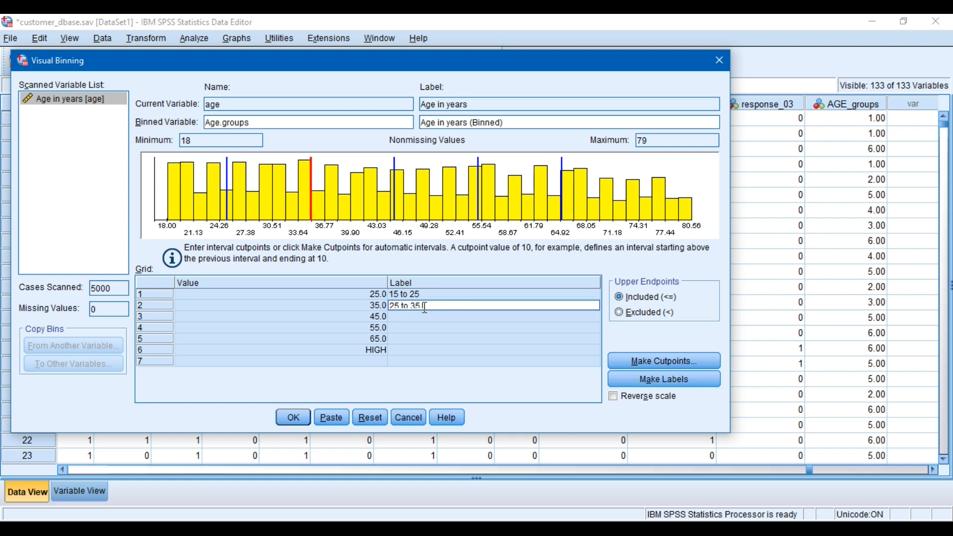
pyautogui.click(422, 320)
pyautogui.write('35 to 45')
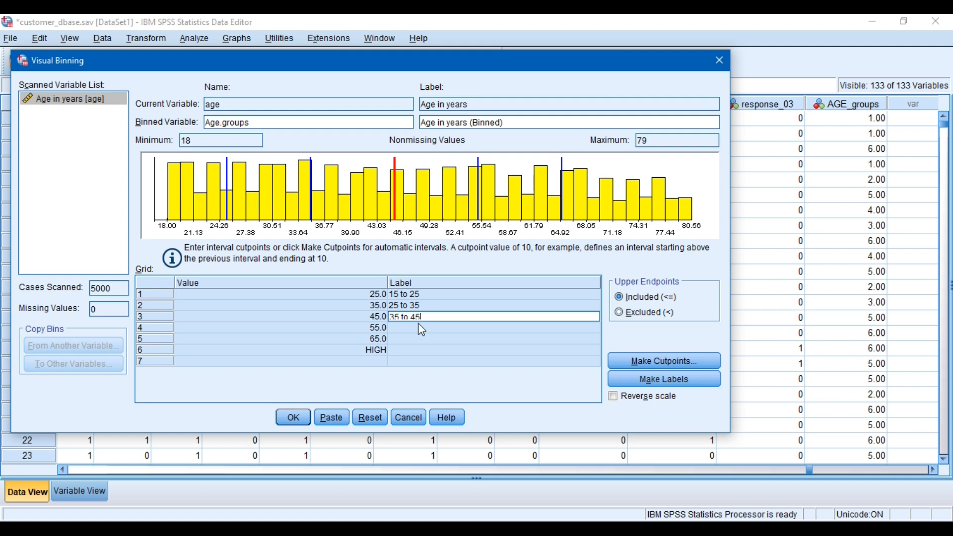
# Label the remaining three bins "45 to 55", "55 to 65" and "65 and above"
pyautogui.click(418, 329)
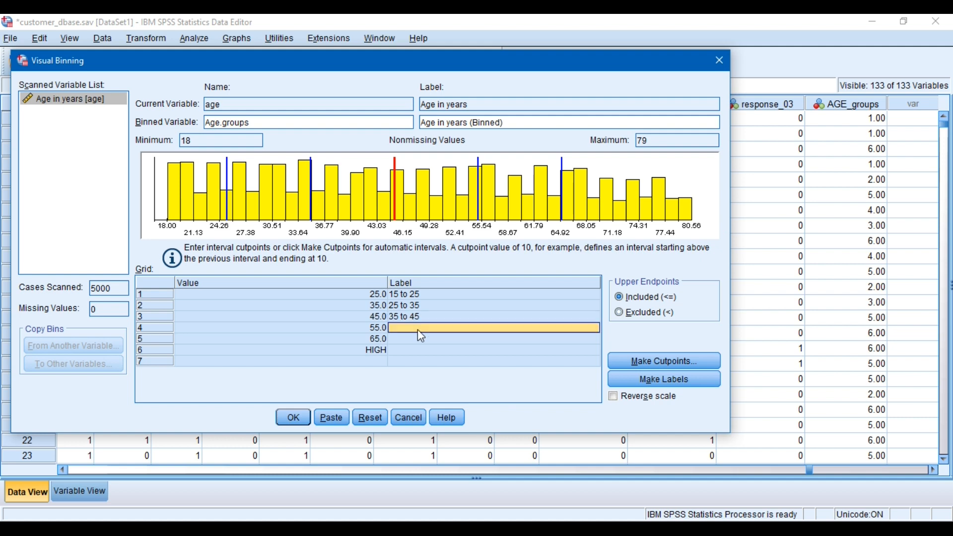
pyautogui.write('45 to 55')
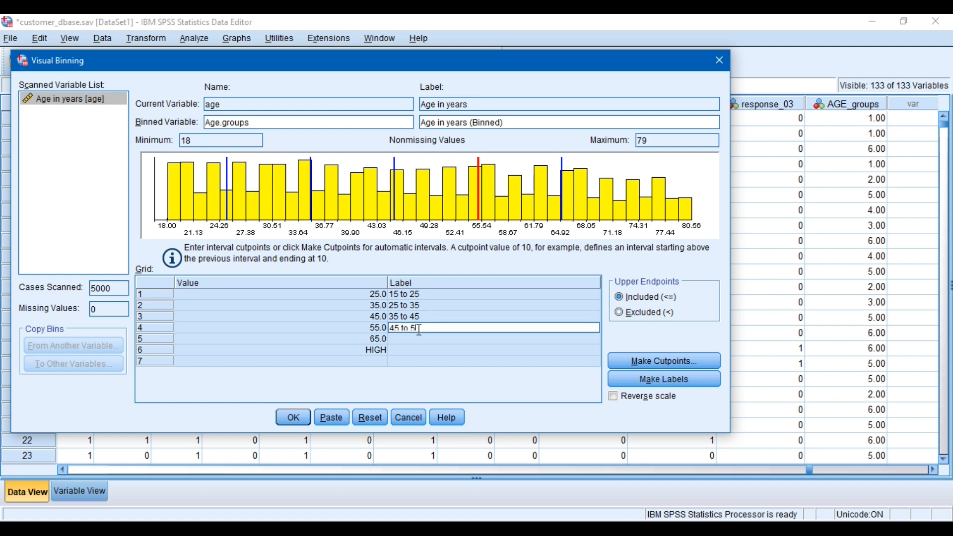
pyautogui.click(420, 343)
pyautogui.write('5')
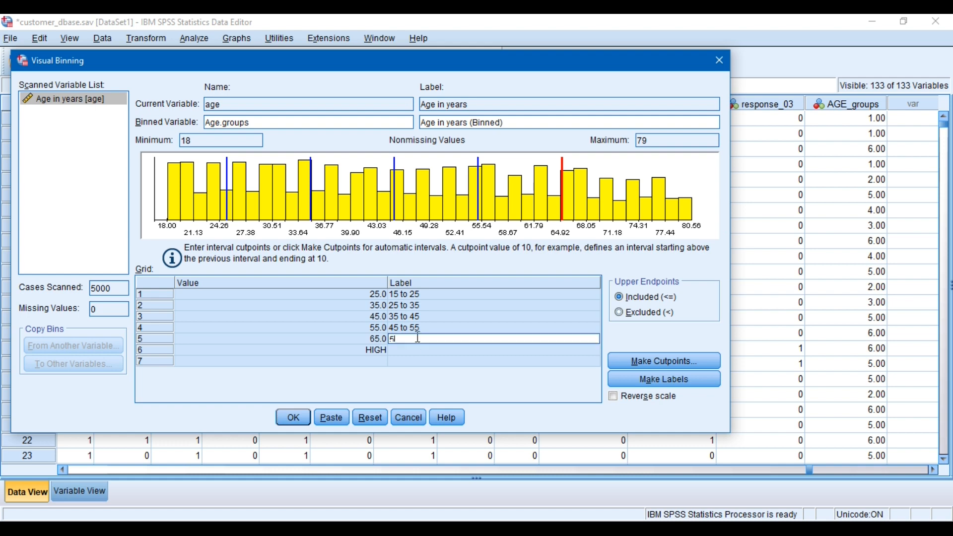
pyautogui.write('5 to 65')
pyautogui.click(419, 350)
pyautogui.write('6')
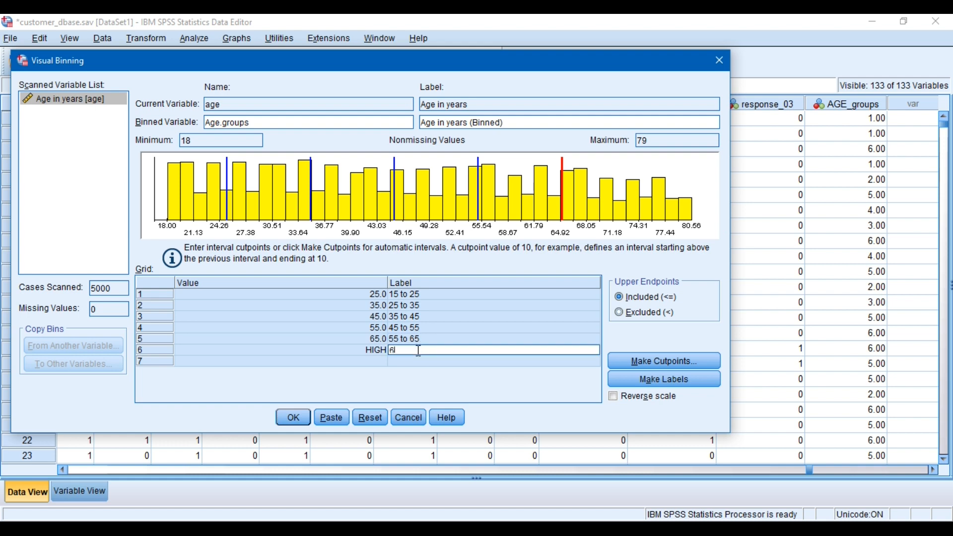
pyautogui.write('5 and above')
pyautogui.press('BackSpace')
pyautogui.press('BackSpace')
pyautogui.write('ve')
# Move the fifth cutpoint line on the histogram to about 66.6 and set its grid value to 67
pyautogui.click(228, 206)
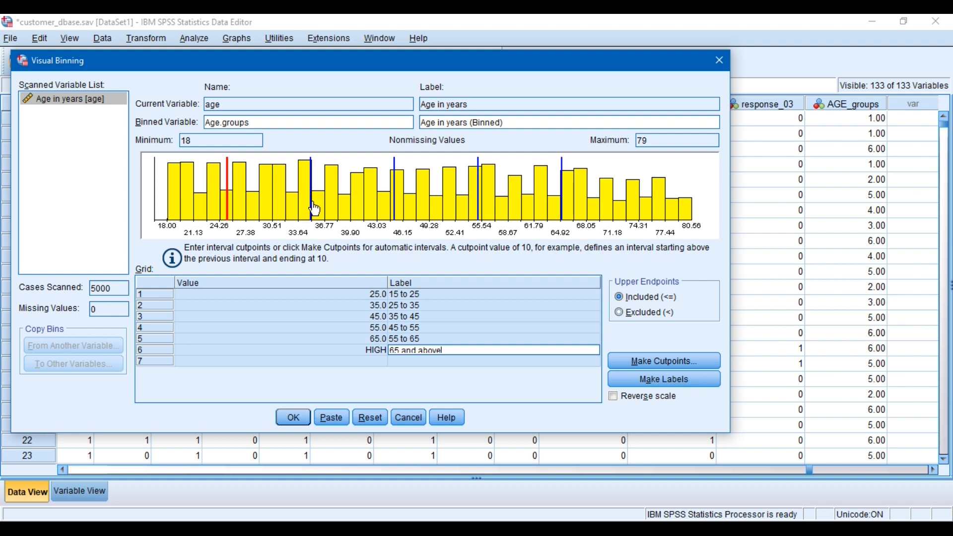
pyautogui.click(313, 208)
pyautogui.moveTo(562, 209); pyautogui.dragTo(577, 211)
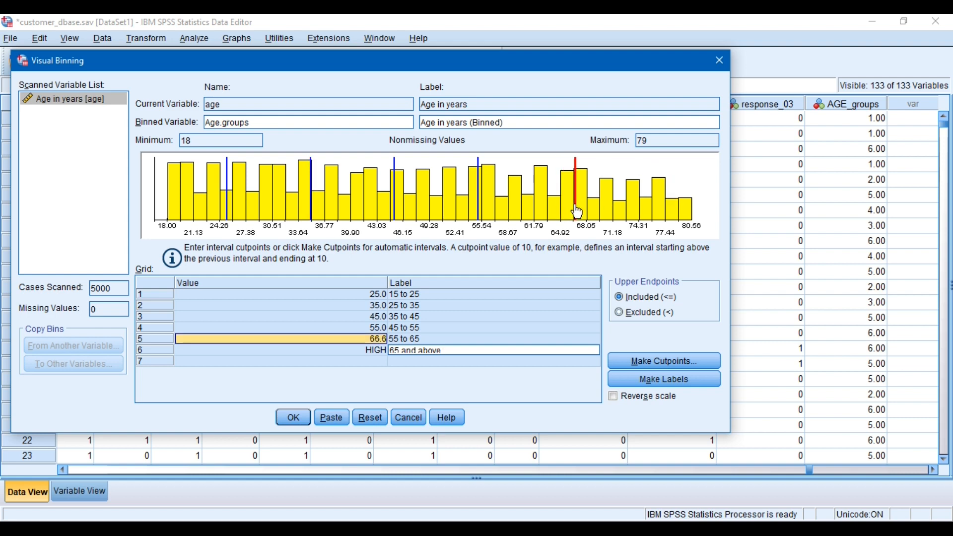
pyautogui.click(366, 341)
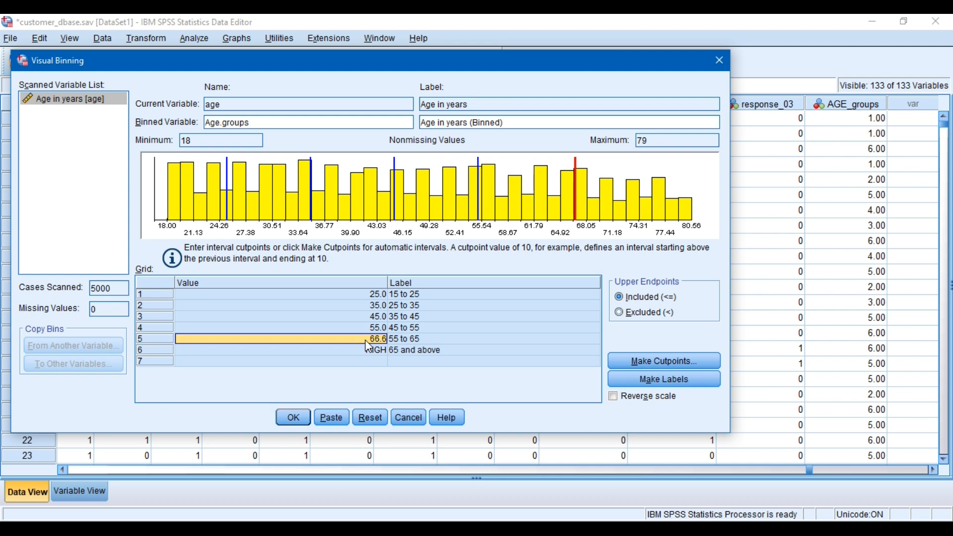
pyautogui.write('67')
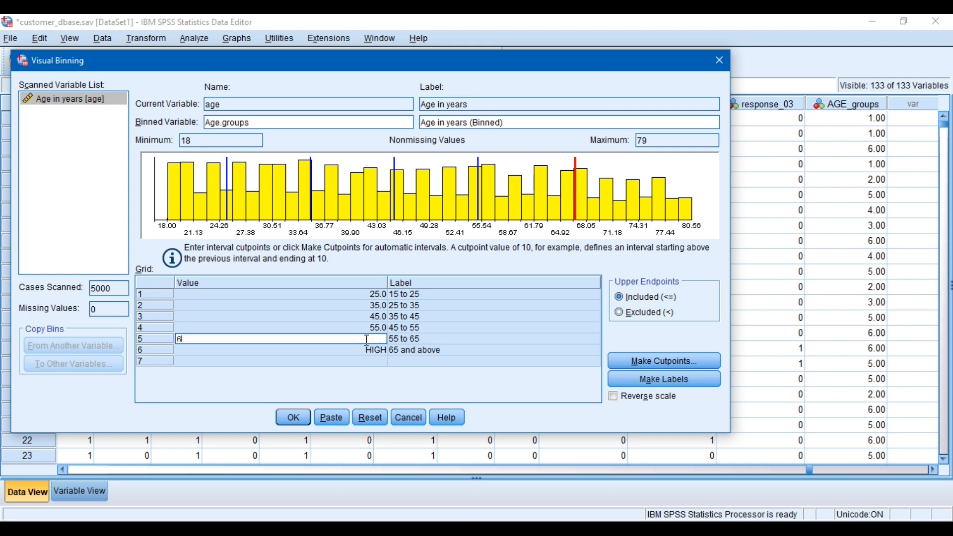
pyautogui.press('Up')
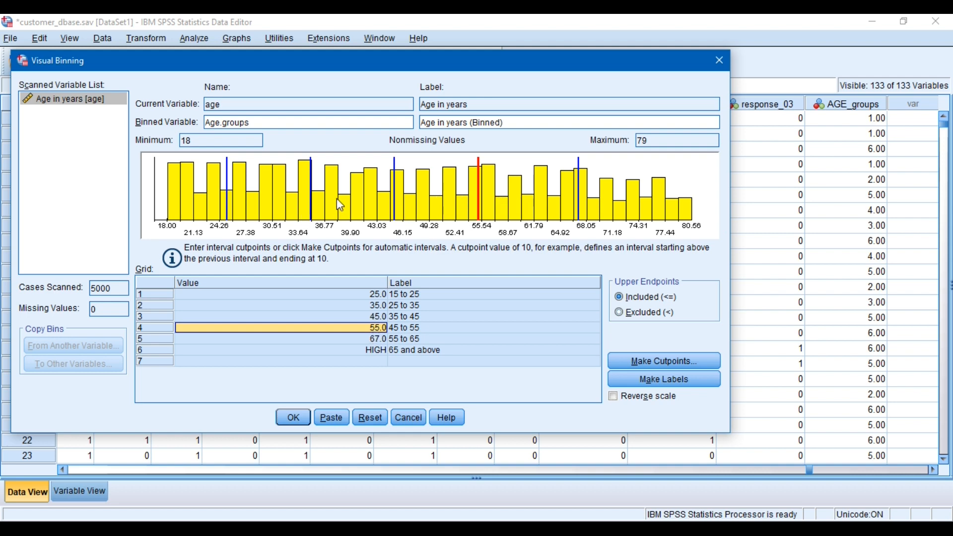
# Shift the first cutpoint line slightly higher on the histogram and set its grid value to 26
pyautogui.moveTo(228, 213); pyautogui.dragTo(234, 216)
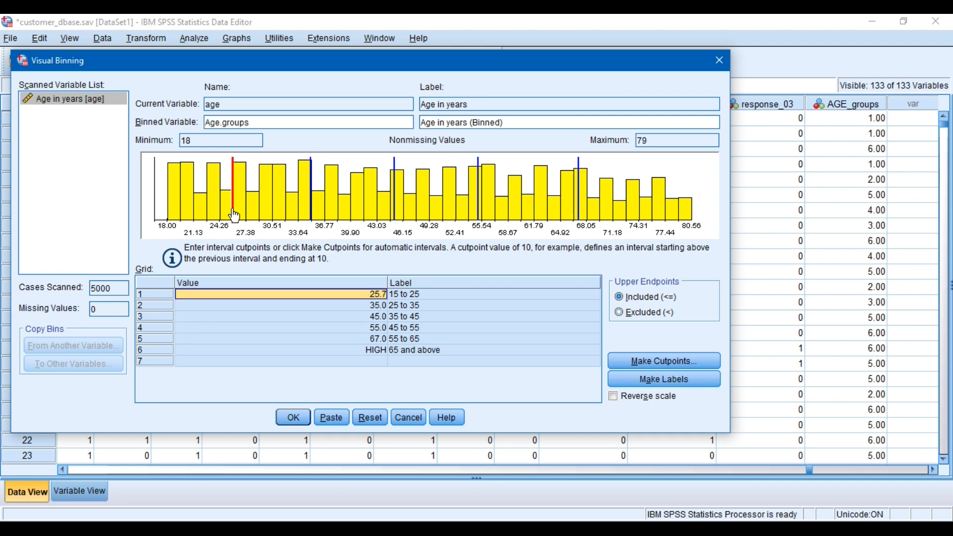
pyautogui.click(365, 294)
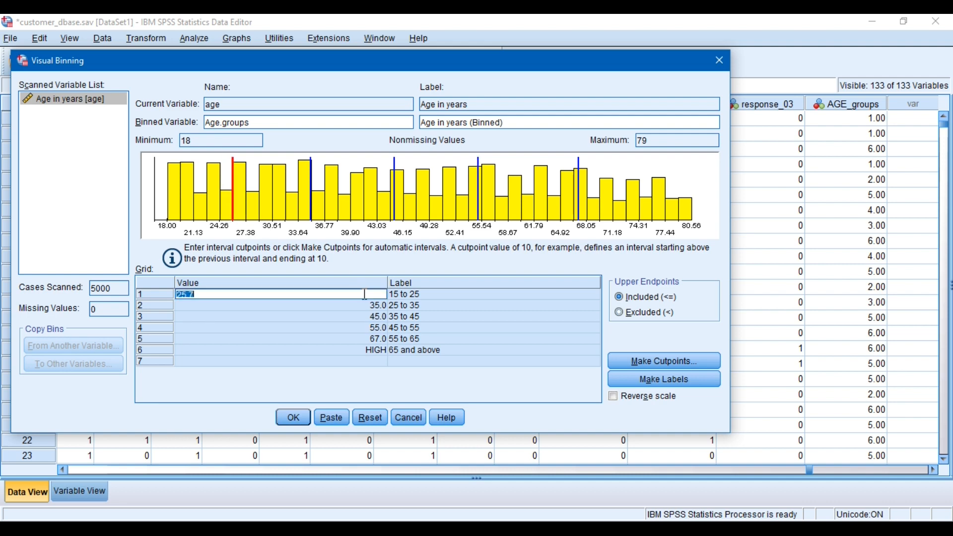
pyautogui.write('26')
pyautogui.press('Return')
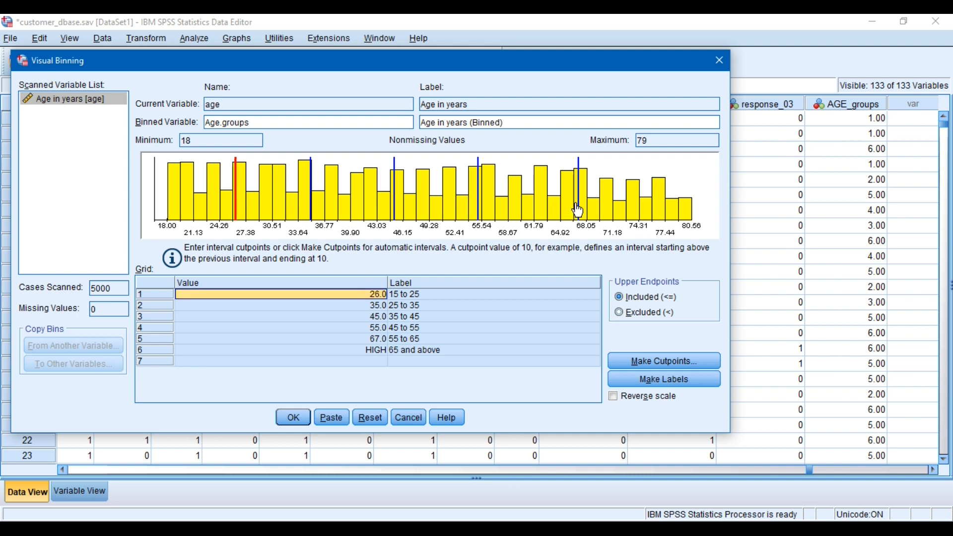
# Move the histogram's third cutpoint line to about 45.5, the fourth to about 55.9 and the fifth to about 68.5
pyautogui.moveTo(579, 211); pyautogui.dragTo(586, 211)
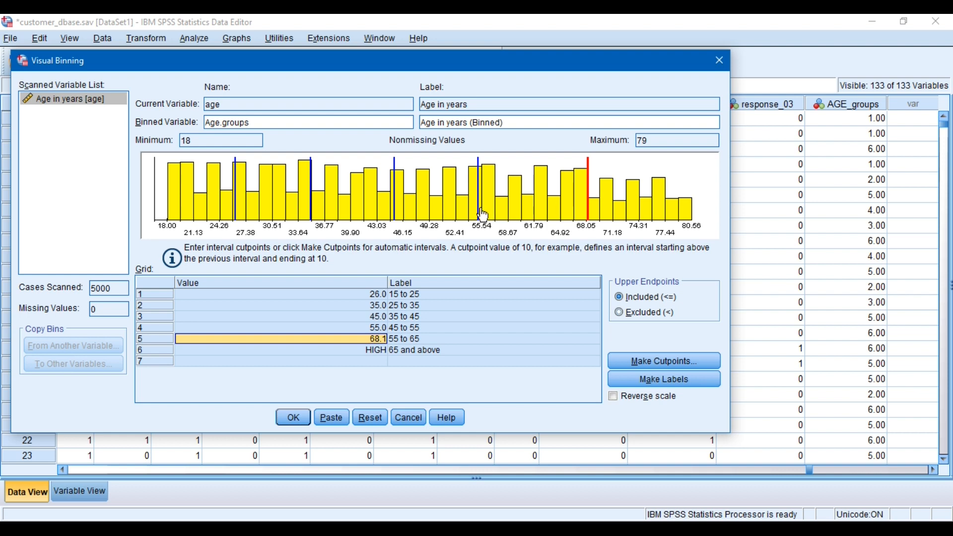
pyautogui.moveTo(482, 214); pyautogui.dragTo(489, 215)
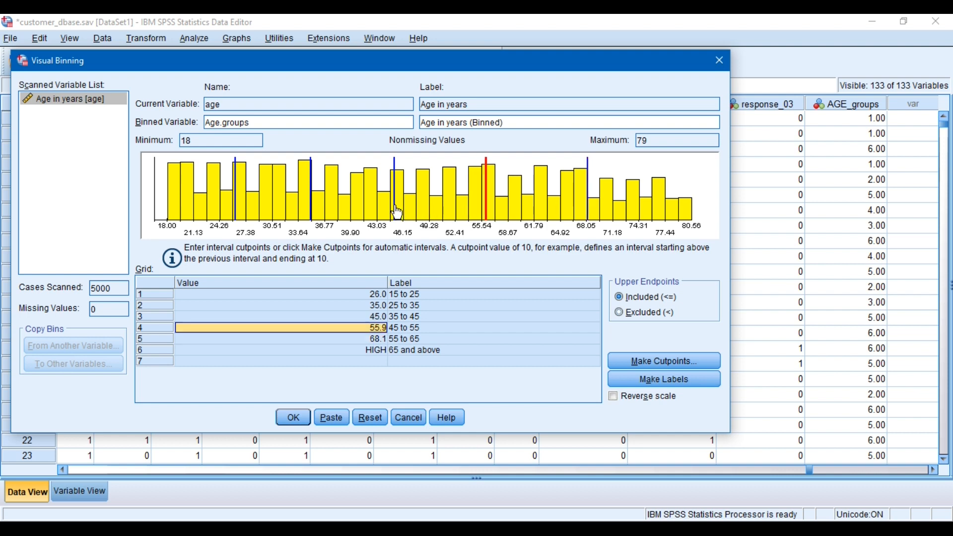
pyautogui.moveTo(395, 213); pyautogui.dragTo(398, 214)
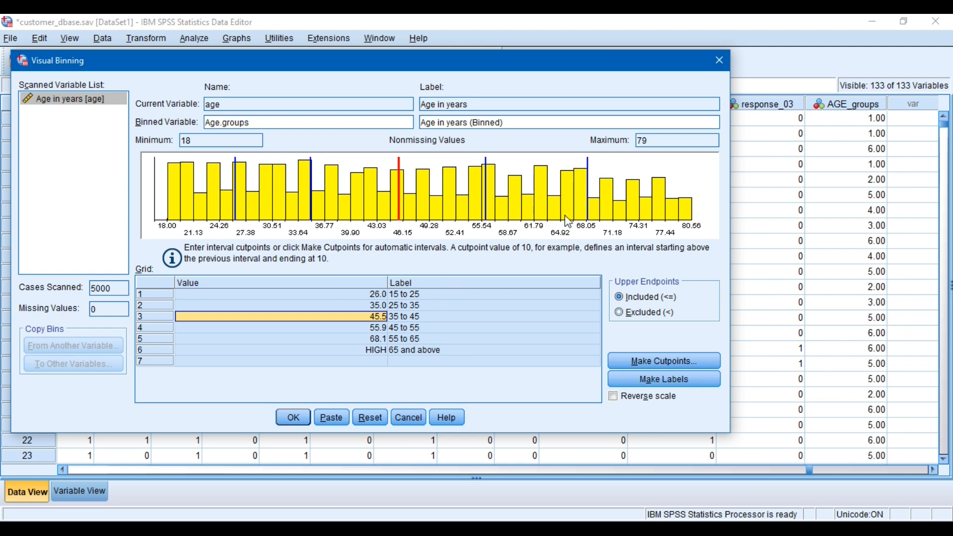
pyautogui.moveTo(591, 214); pyautogui.dragTo(594, 214)
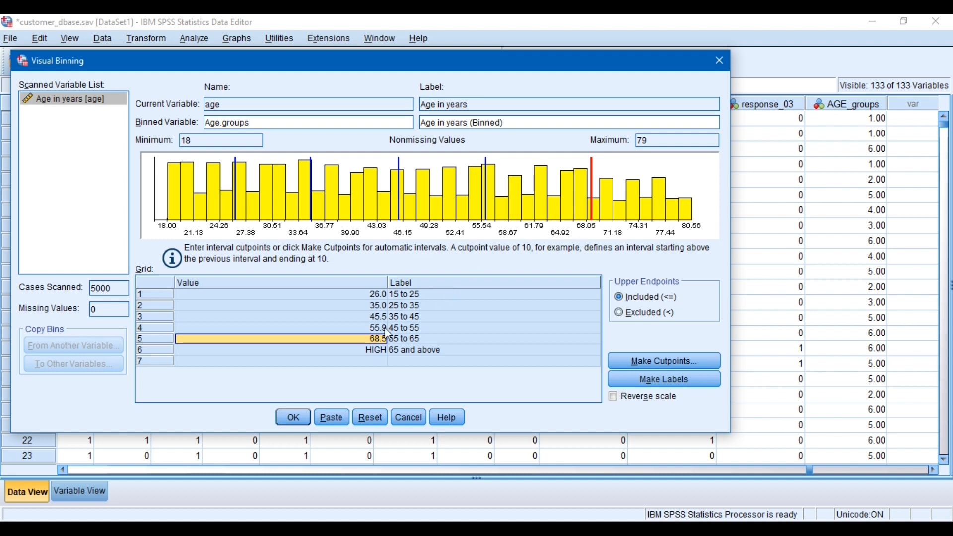
# Check the minimum and maximum ages, and apply the binning specifications to create the Age.groups variable
pyautogui.click(203, 142)
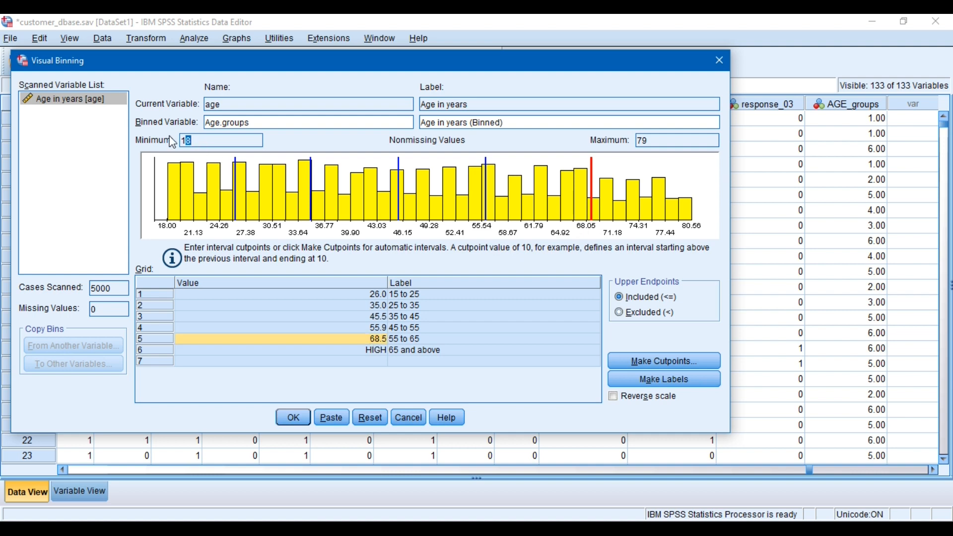
pyautogui.click(647, 141)
pyautogui.click(294, 420)
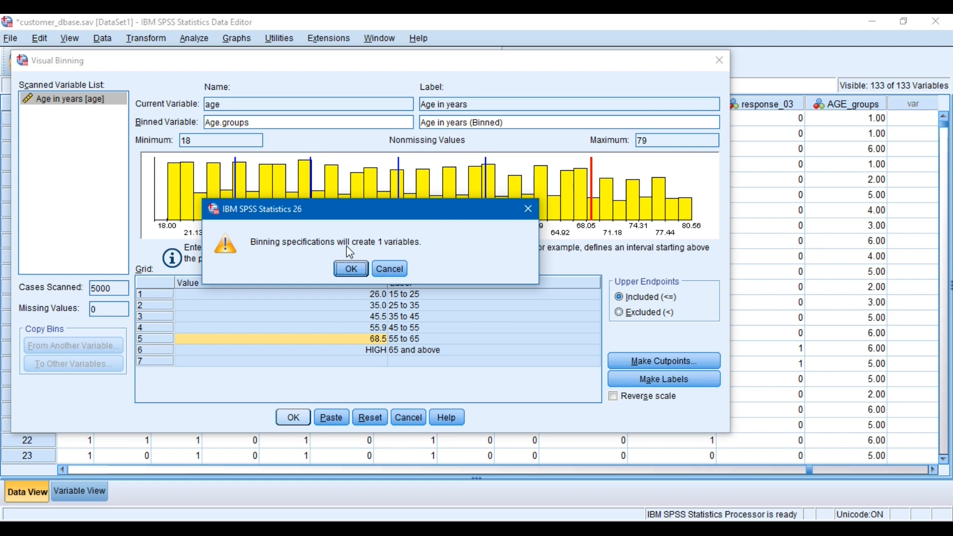
pyautogui.click(356, 269)
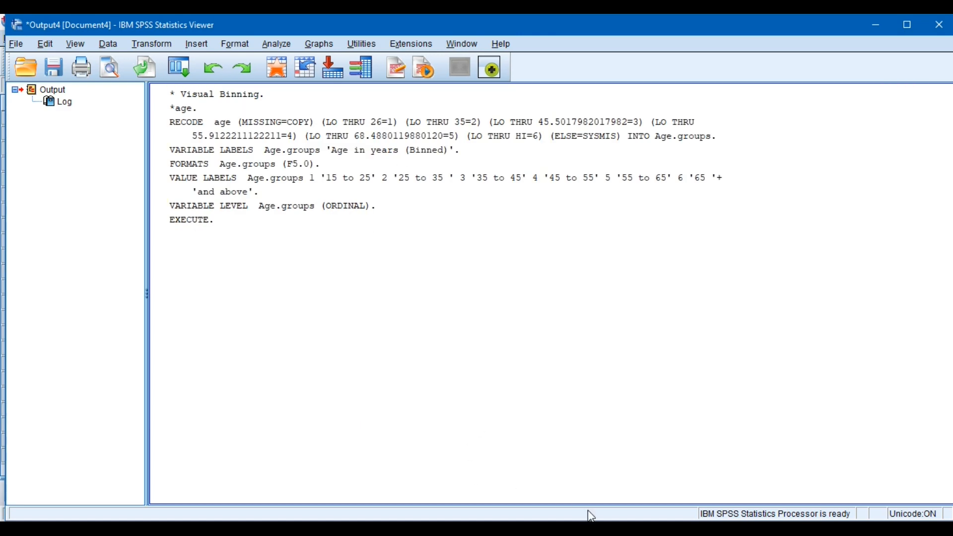
# Return to the Data Editor and compare the AGE_groups and Age.groups columns at the end of the dataset
pyautogui.hotkey('alt', 'Tab')
pyautogui.click(591, 217)
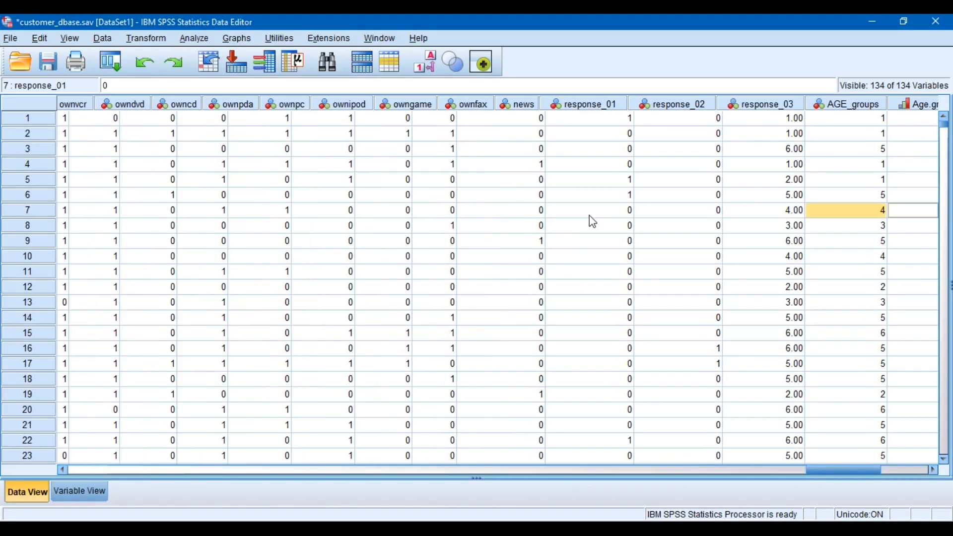
pyautogui.hotkey('ctrl', 'Right')
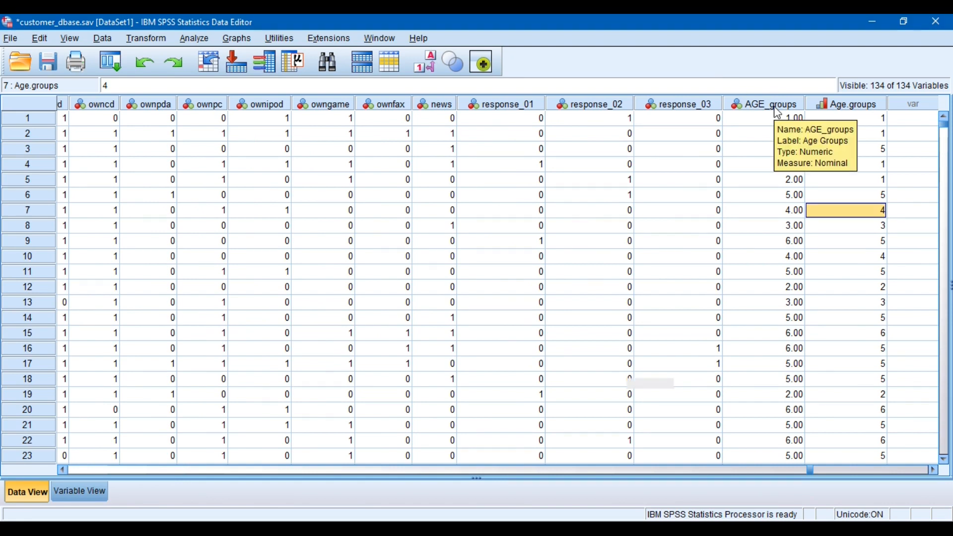
pyautogui.moveTo(845, 100)
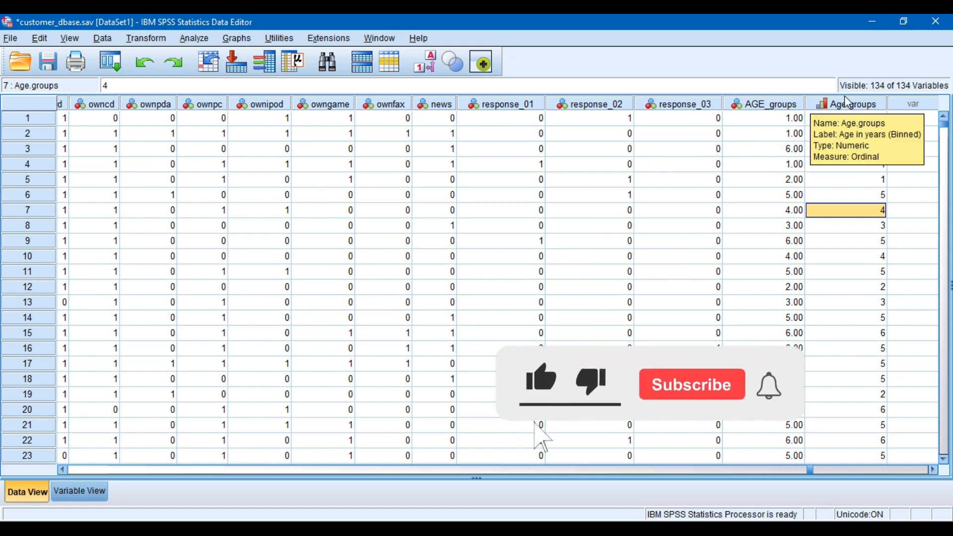
# Review the value labels of Age.groups in its variable definition and close them
pyautogui.click(91, 494)
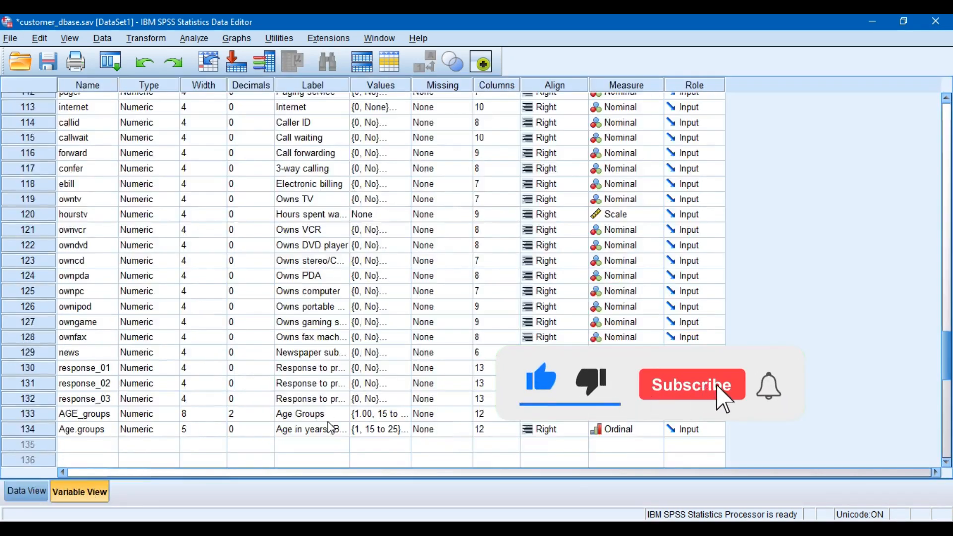
pyautogui.click(406, 430)
pyautogui.click(403, 430)
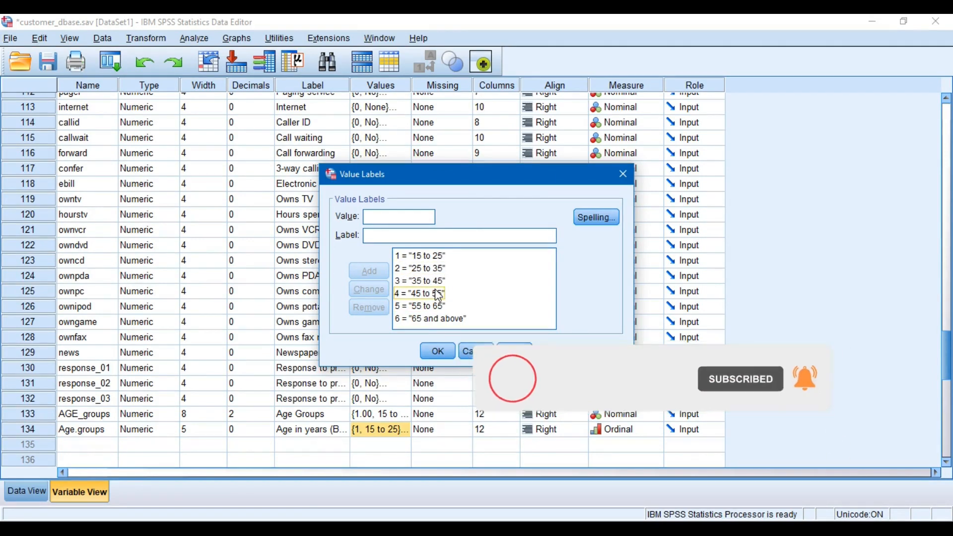
pyautogui.click(437, 352)
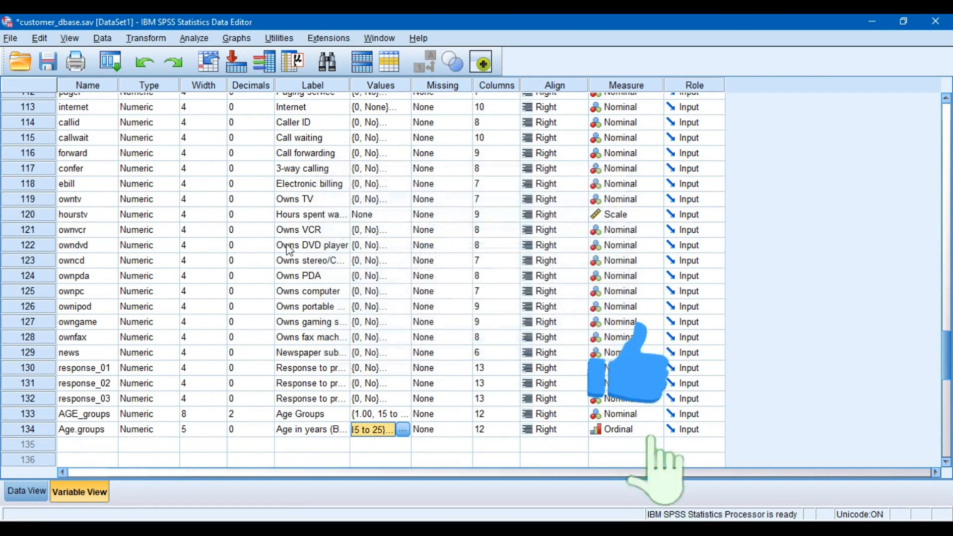
# Run Frequencies on Age Groups [AGE_groups] together with Age in years (Binned) [Age.groups]
pyautogui.click(207, 41)
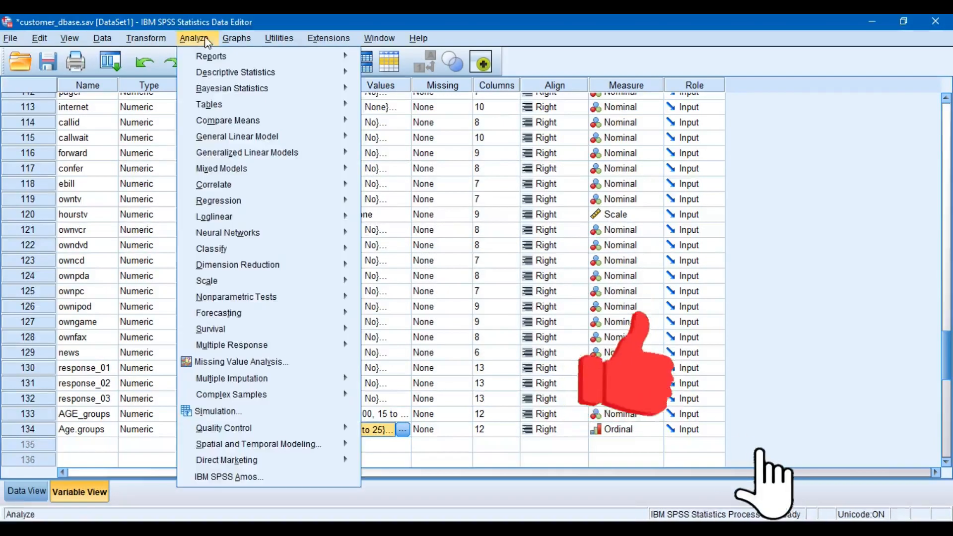
pyautogui.moveTo(278, 72)
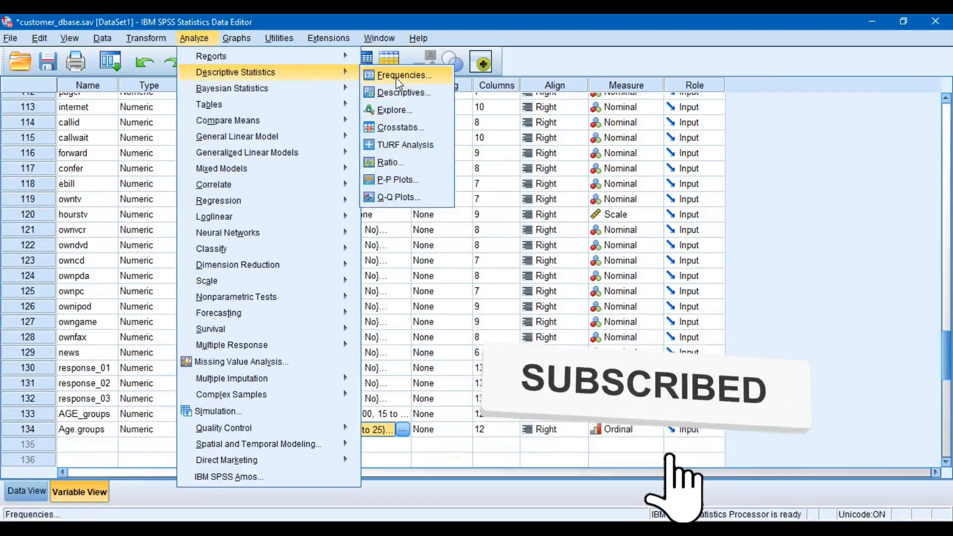
pyautogui.click(397, 76)
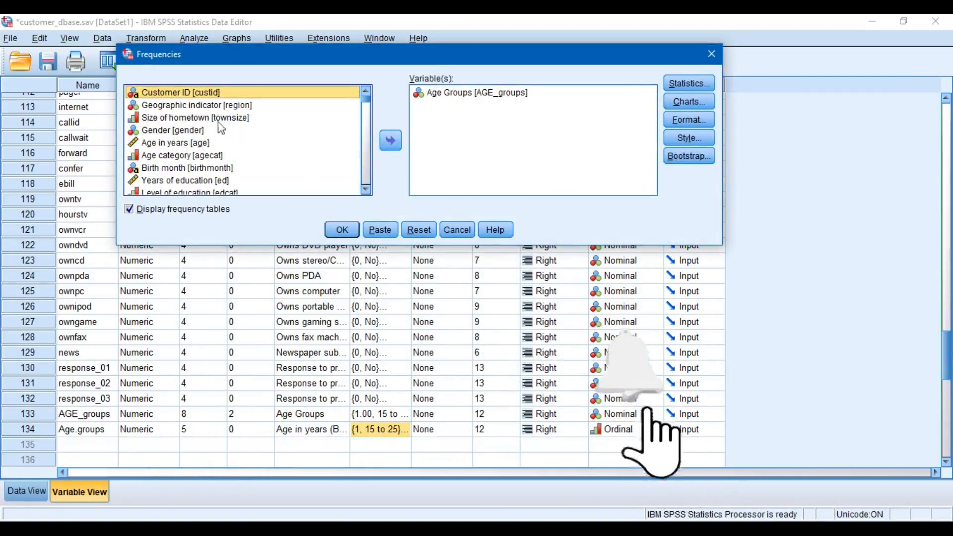
pyautogui.moveTo(367, 106); pyautogui.dragTo(367, 183)
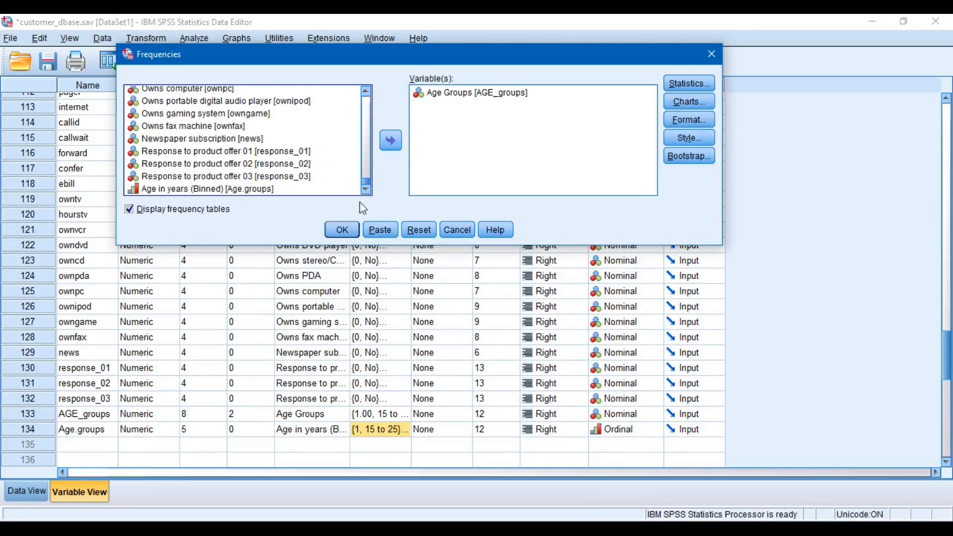
pyautogui.click(251, 190)
pyautogui.click(393, 150)
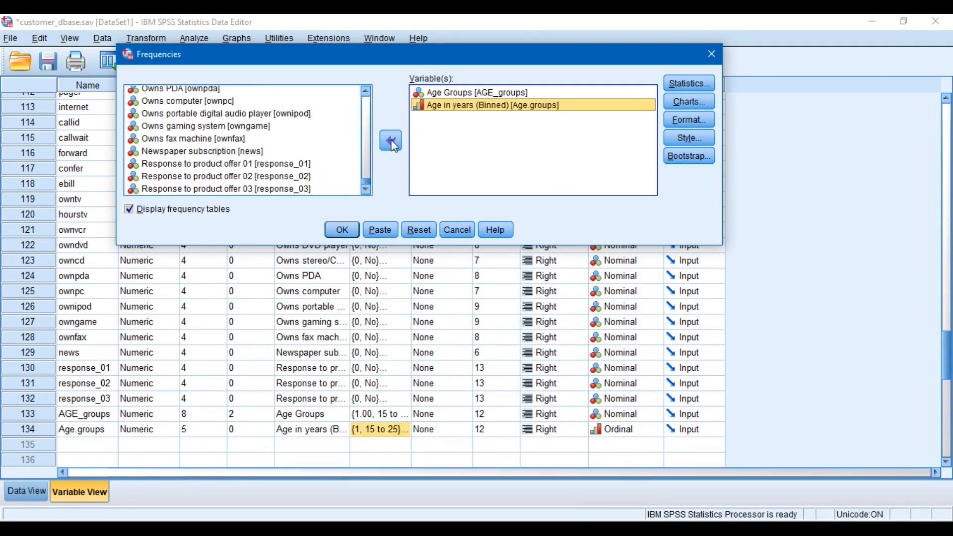
pyautogui.click(344, 231)
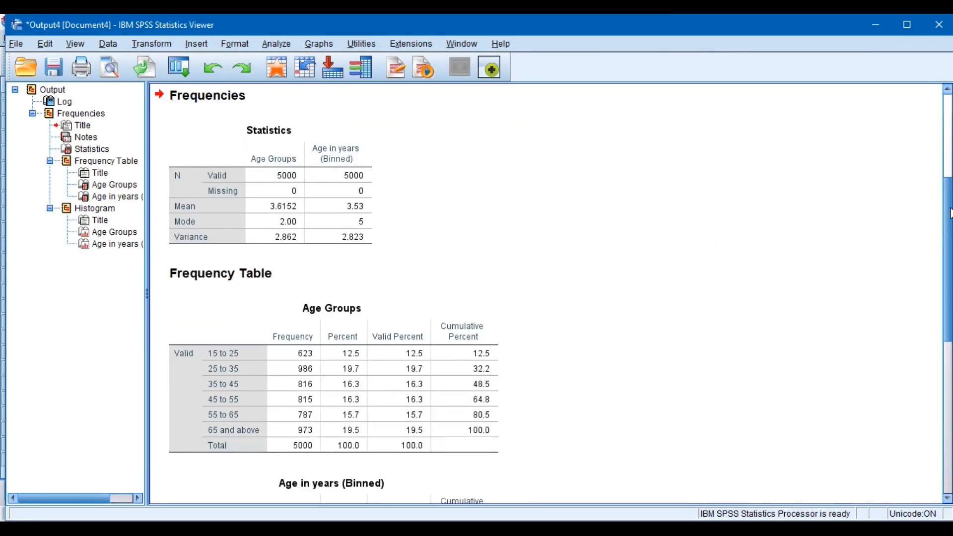
# Compare the Age Groups and Age in years (Binned) frequency tables category by category, and view the Age Groups histogram
pyautogui.moveTo(951, 210); pyautogui.dragTo(952, 301)
pyautogui.click(491, 130)
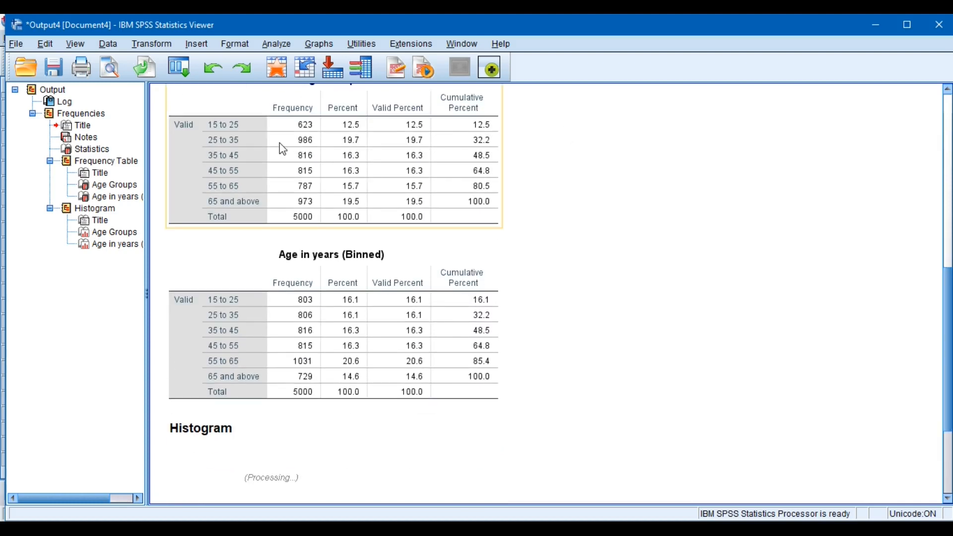
pyautogui.click(245, 301)
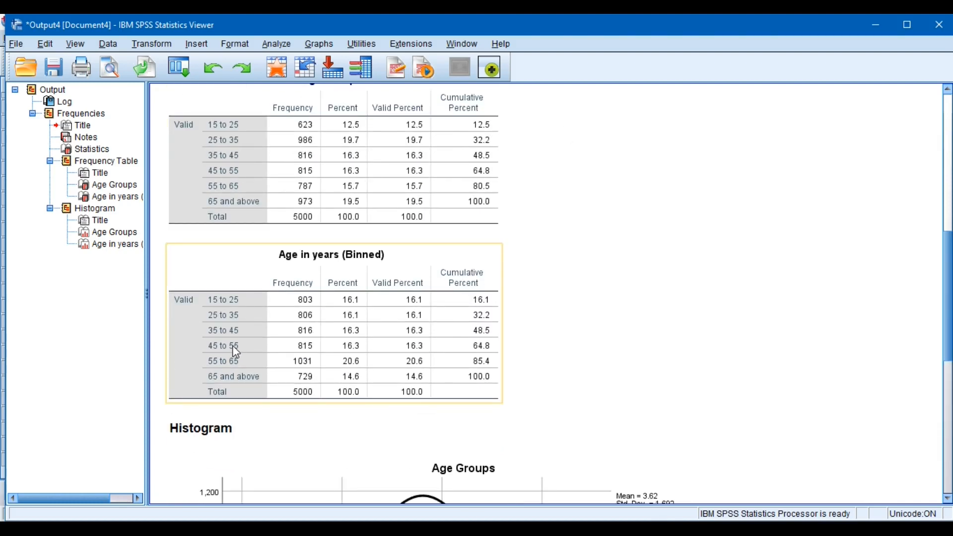
pyautogui.click(243, 158)
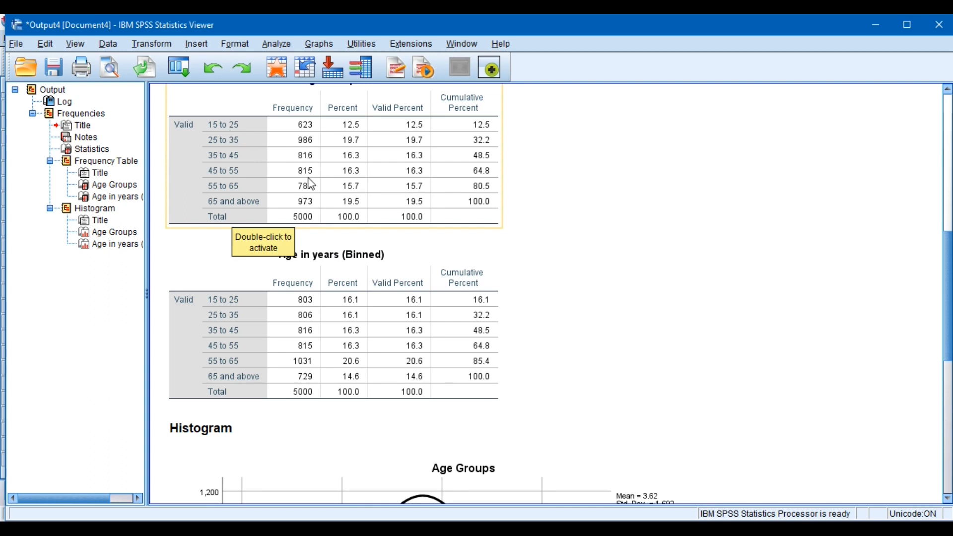
pyautogui.click(309, 318)
pyautogui.click(316, 422)
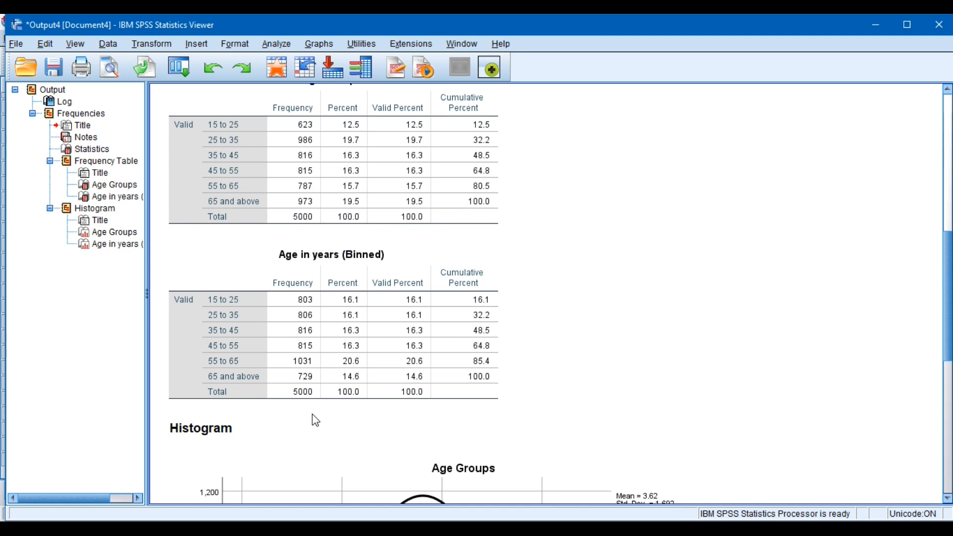
pyautogui.click(309, 339)
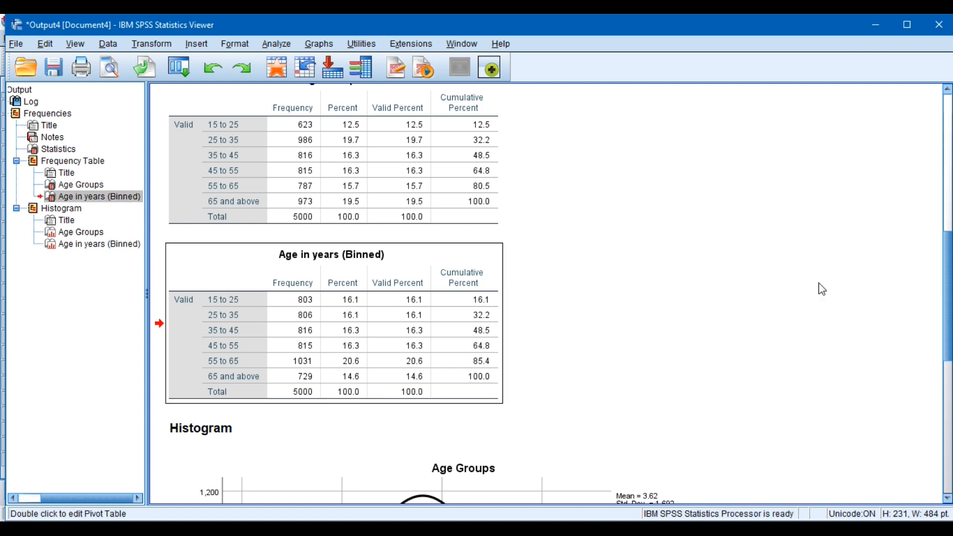
pyautogui.scroll(-5, 949, 337)
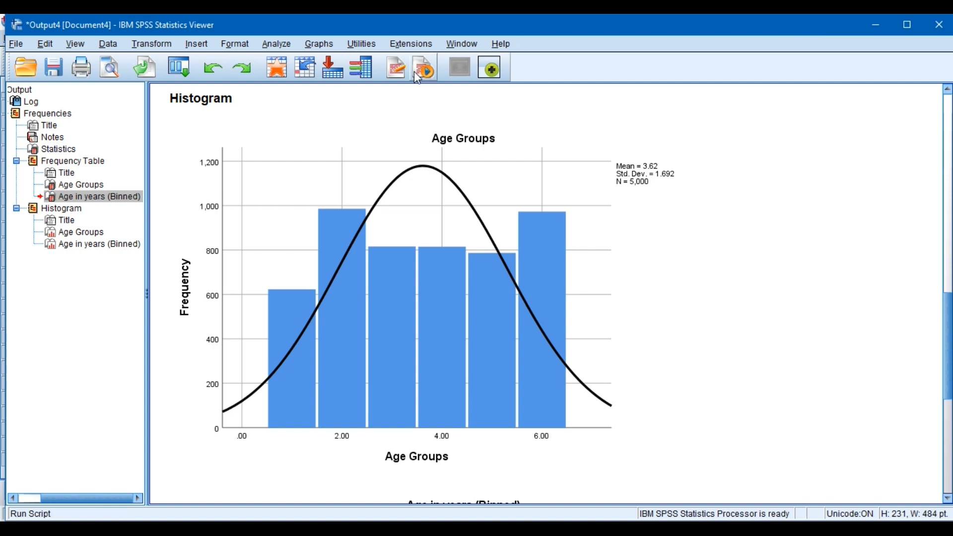
# Start Visual Binning with Age in years [age] as the variable to bin and scan its data
pyautogui.click(170, 42)
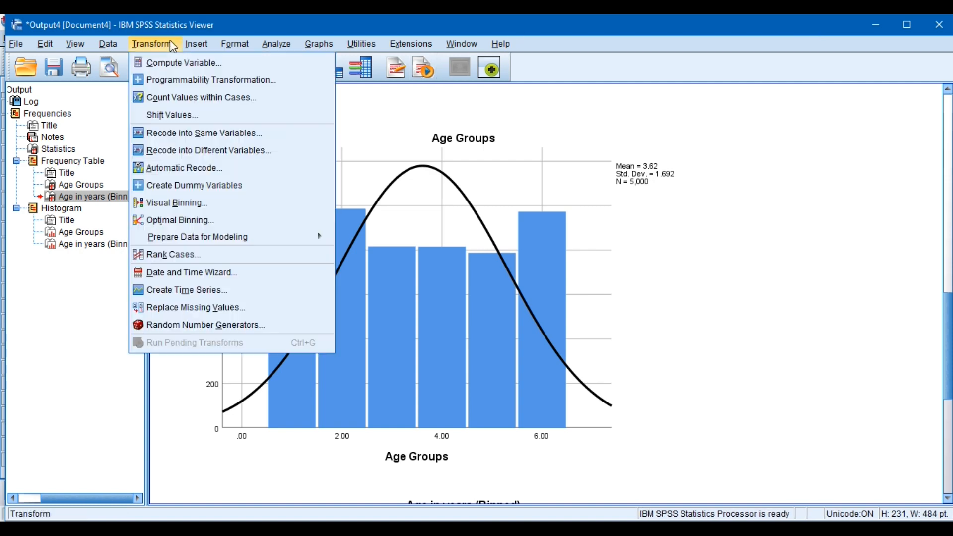
pyautogui.click(189, 203)
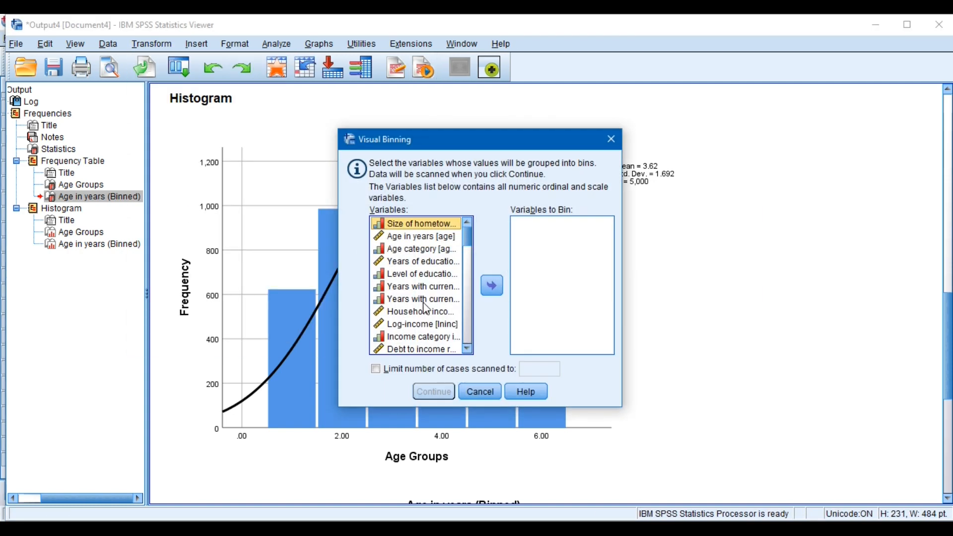
pyautogui.click(428, 240)
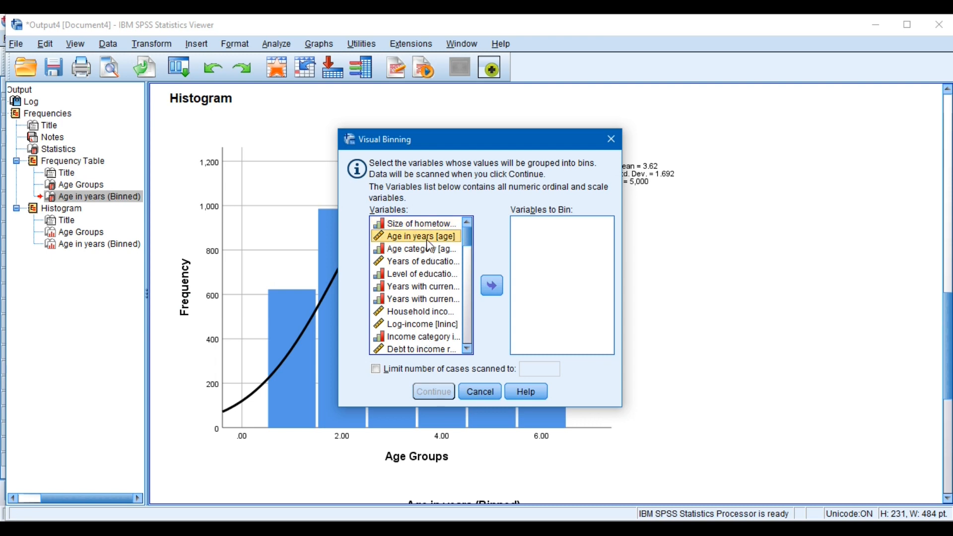
pyautogui.click(492, 287)
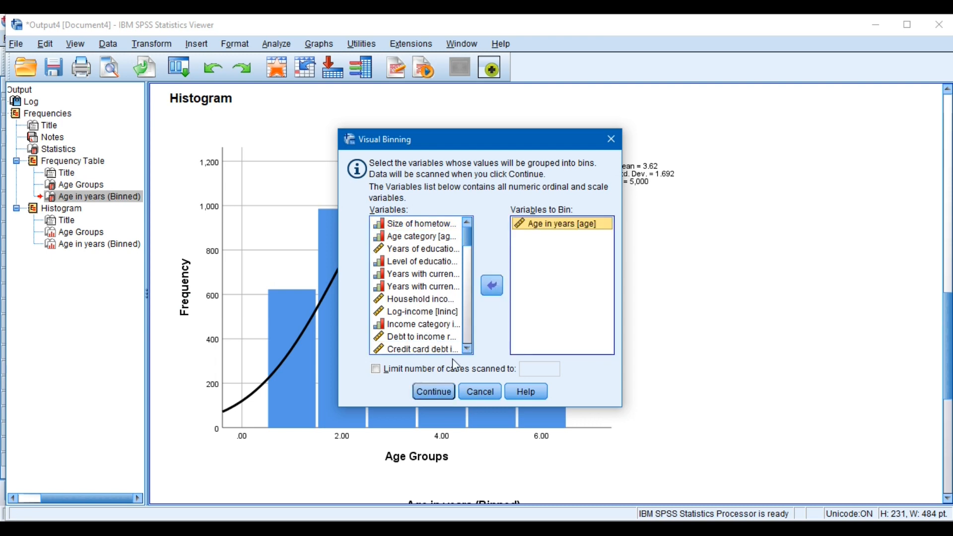
pyautogui.click(435, 392)
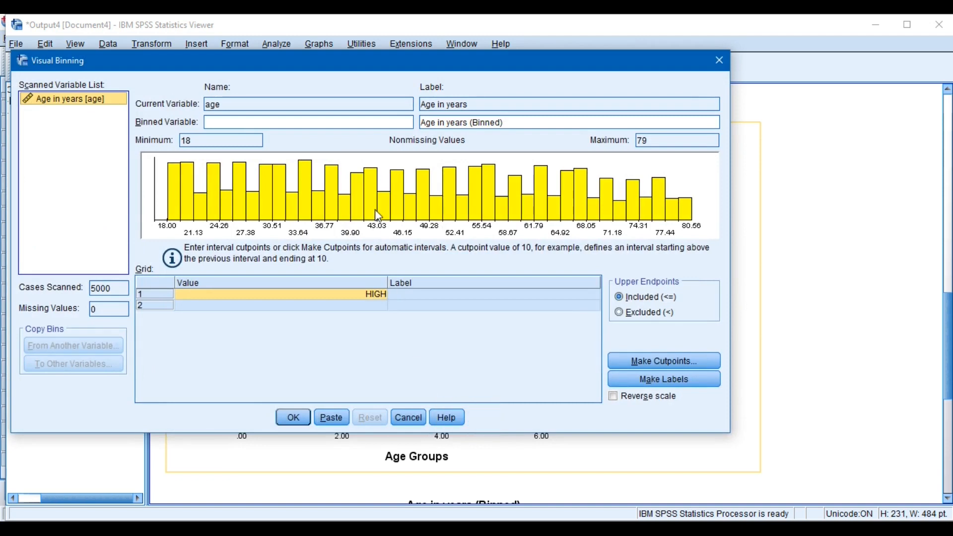
# Enter interval cutpoints of 25, 35 and 45 for the age bins
pyautogui.click(290, 298)
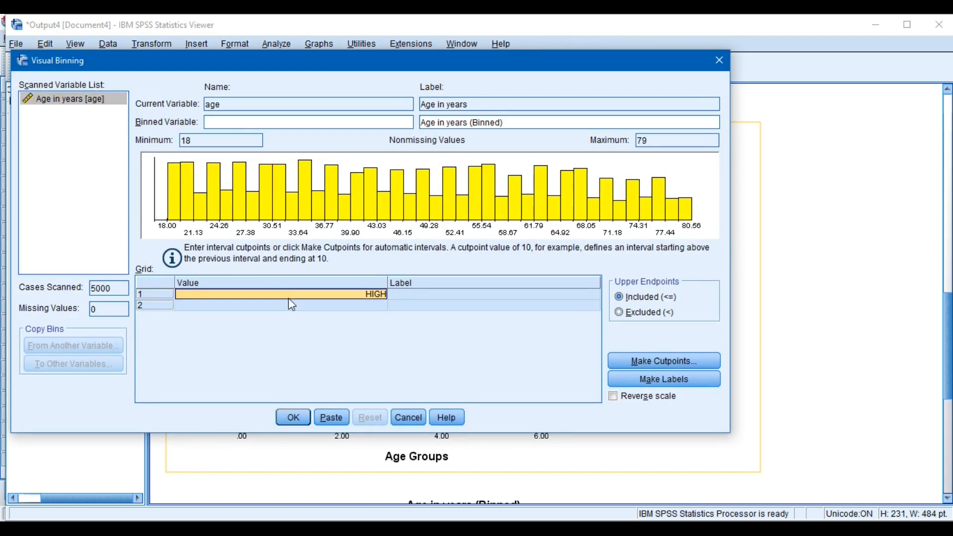
pyautogui.write('25')
pyautogui.press('Return')
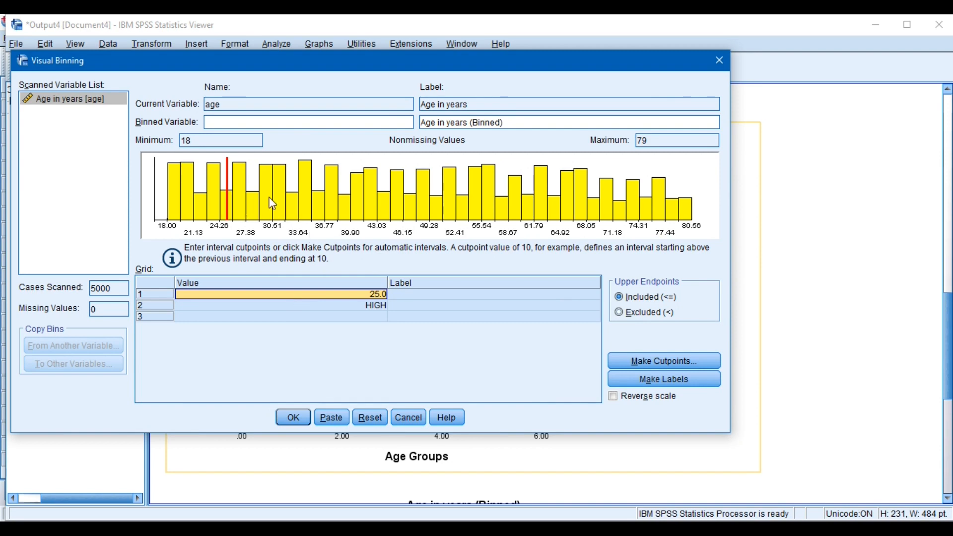
pyautogui.click(371, 309)
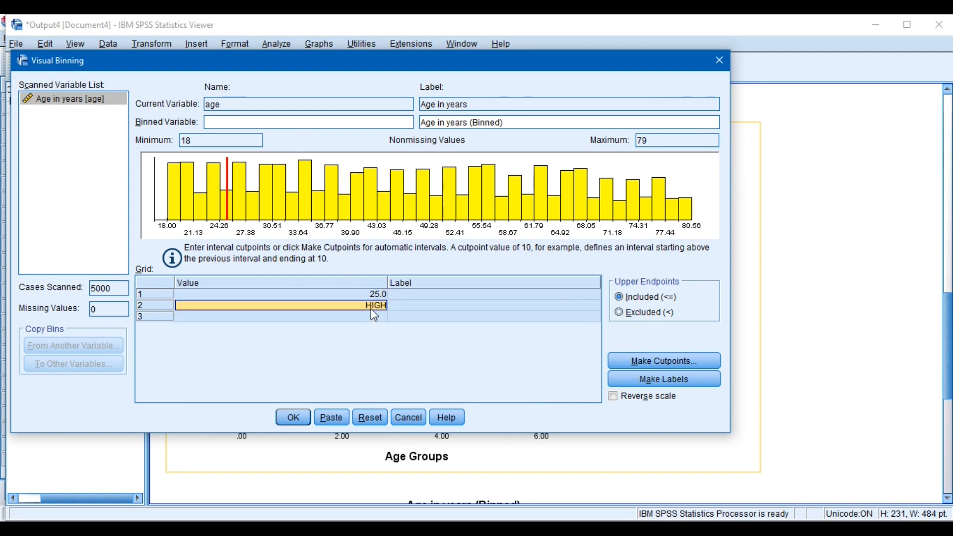
pyautogui.write('35')
pyautogui.press('Return')
pyautogui.click(374, 319)
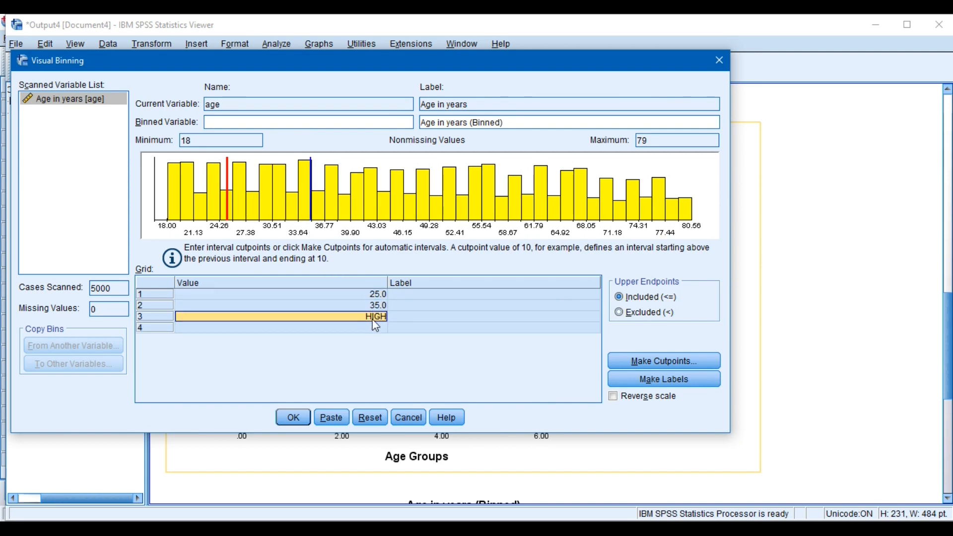
pyautogui.write('45')
pyautogui.press('Return')
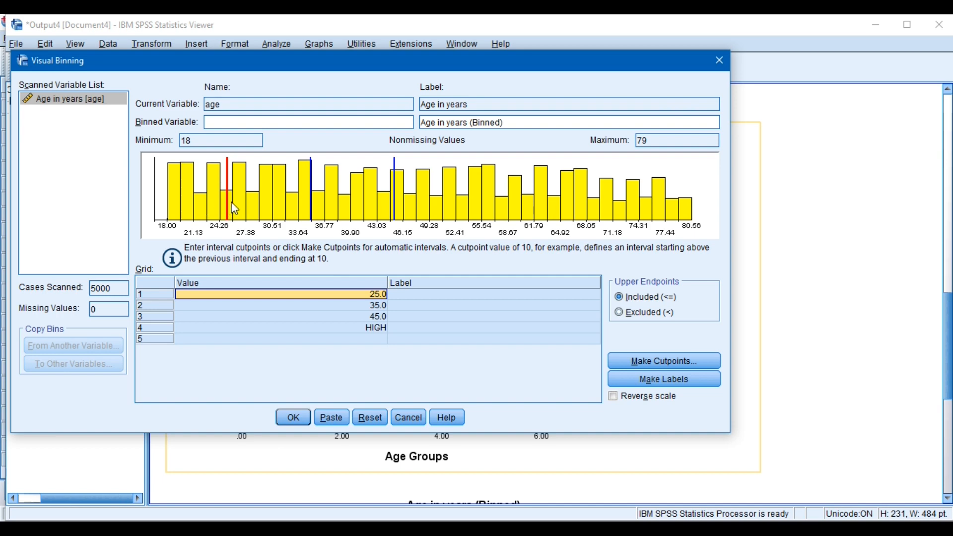
# Move the histogram's first cutpoint line to about 27.7, the second to about 41.2 and the third to about 58.5
pyautogui.moveTo(228, 207); pyautogui.dragTo(233, 209)
pyautogui.moveTo(398, 218); pyautogui.dragTo(455, 219)
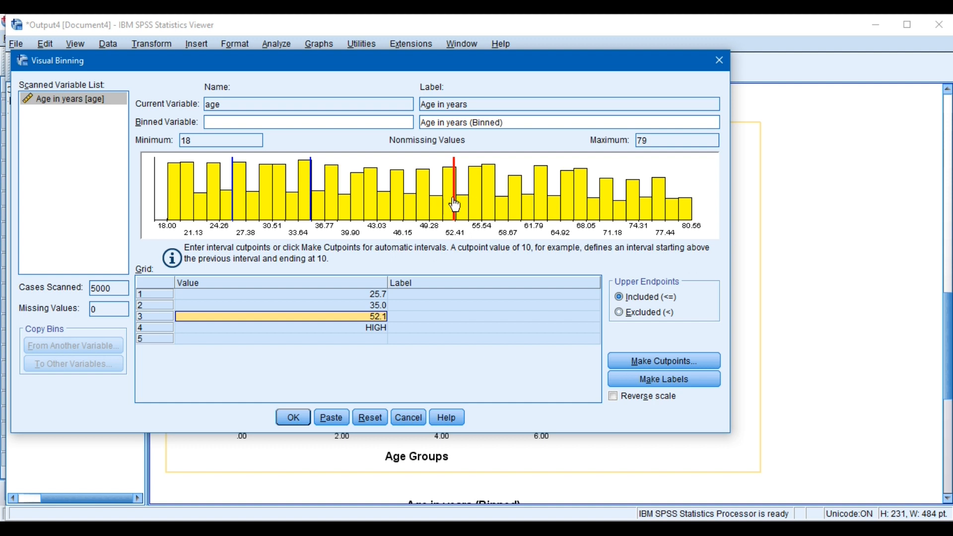
pyautogui.moveTo(454, 205); pyautogui.dragTo(508, 209)
pyautogui.moveTo(315, 211); pyautogui.dragTo(363, 211)
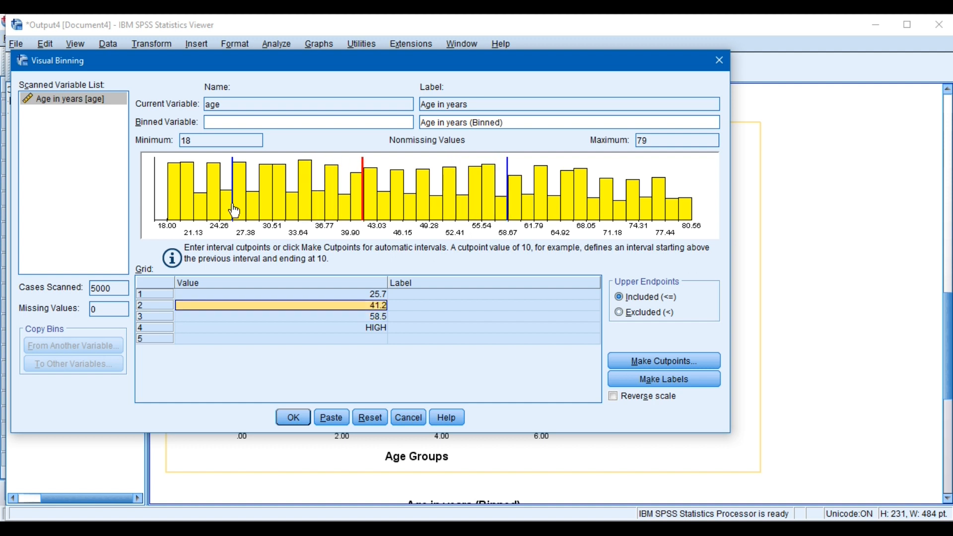
pyautogui.moveTo(232, 211); pyautogui.dragTo(249, 211)
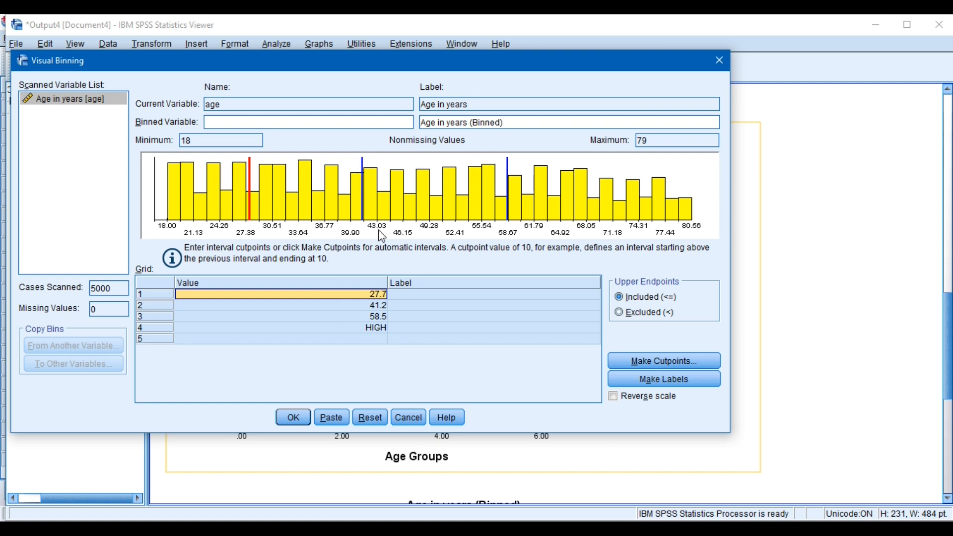
pyautogui.click(373, 290)
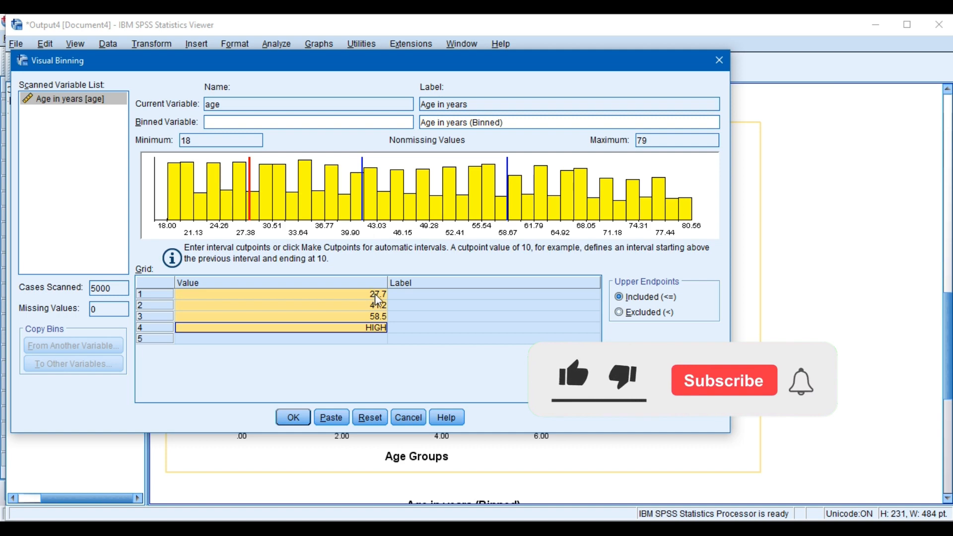
pyautogui.click(376, 295)
pyautogui.click(376, 294)
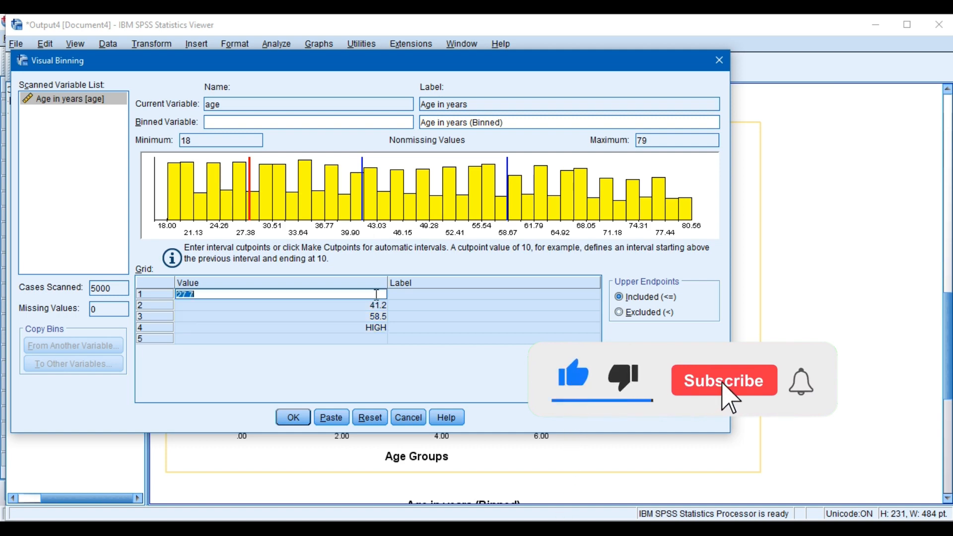
pyautogui.press('Escape')
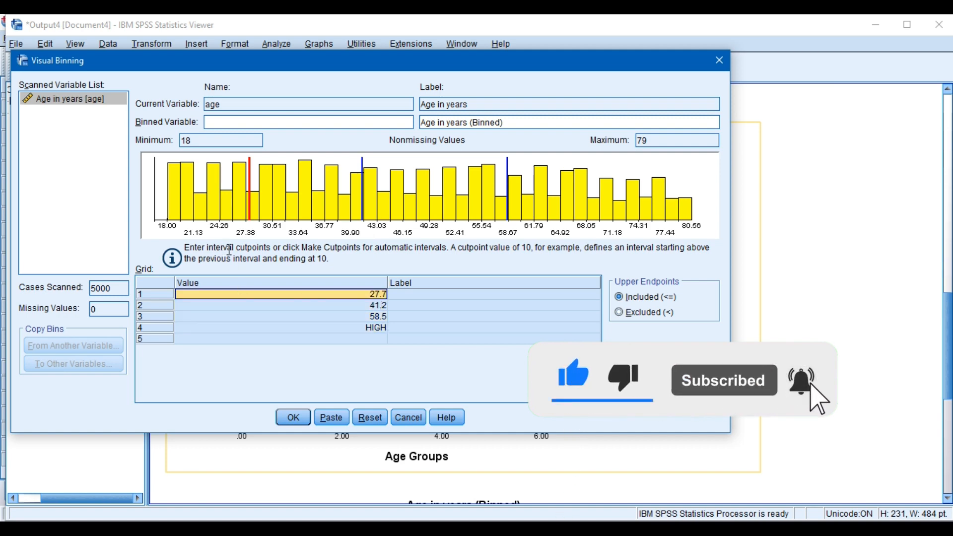